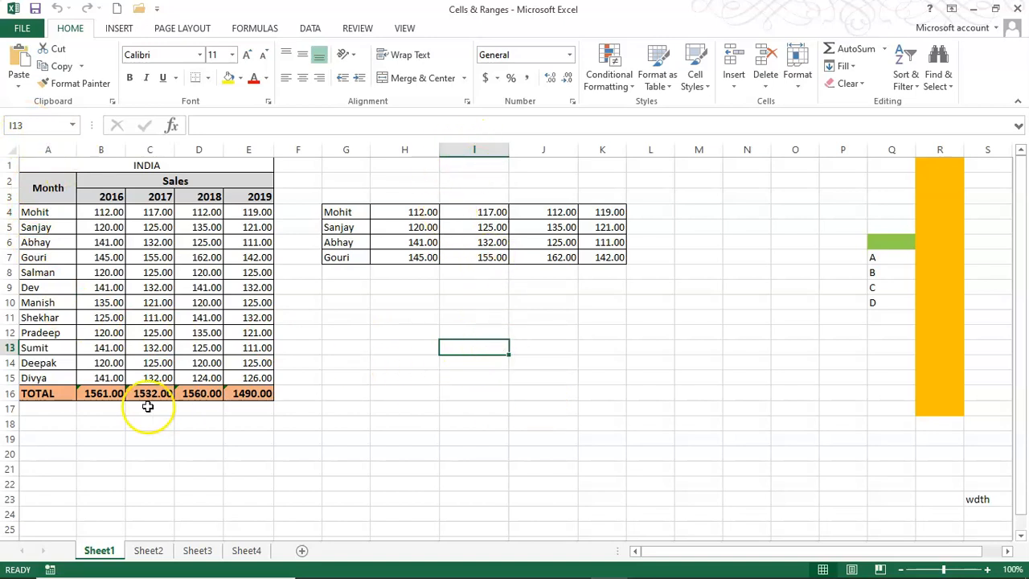
Step: Select the whole of row 13, the whole of column I, and several individual blank cells
{"action": "left_click", "coordinate": [10, 347]}
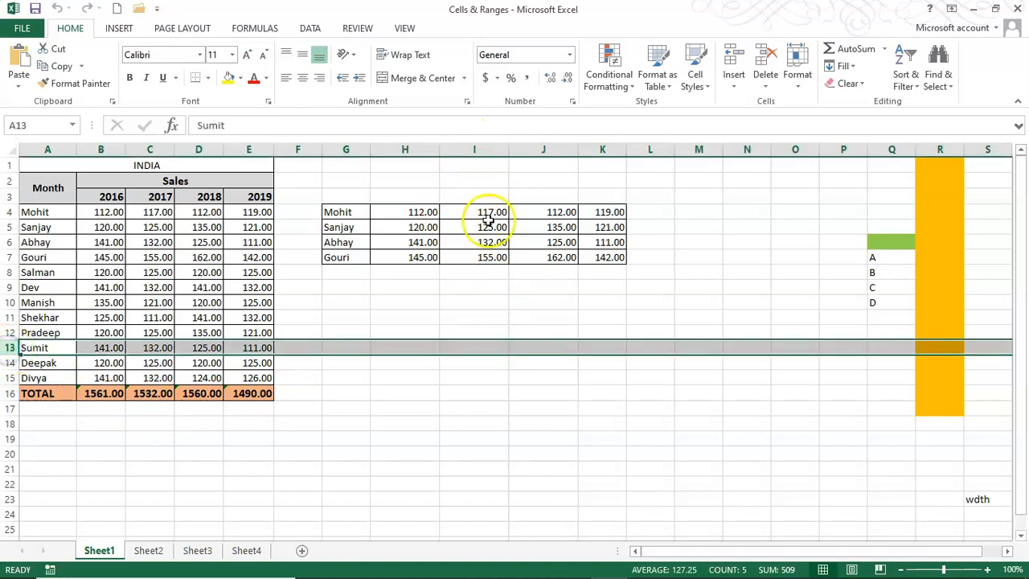
{"action": "left_click", "coordinate": [468, 149]}
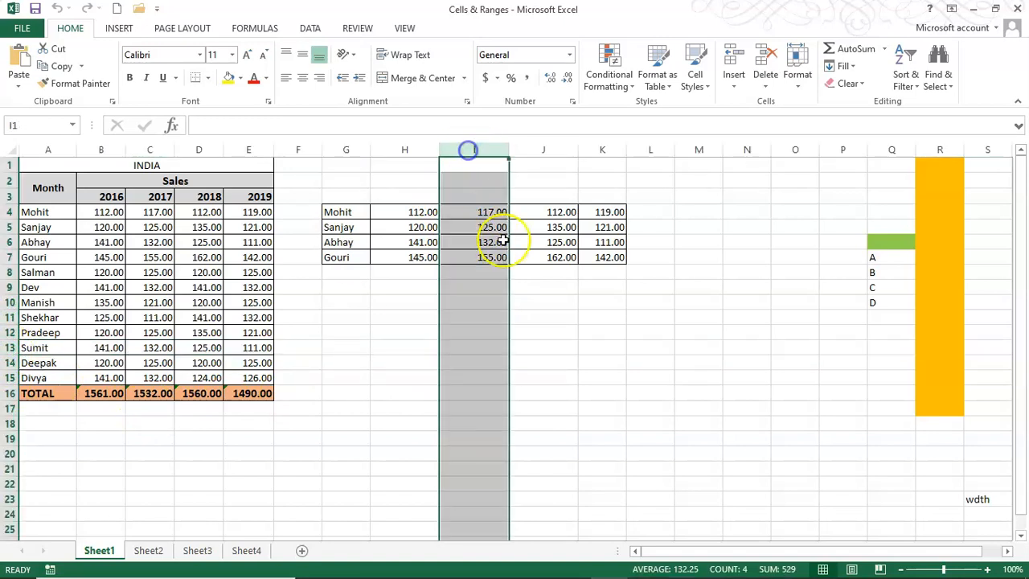
{"action": "left_click", "coordinate": [481, 351]}
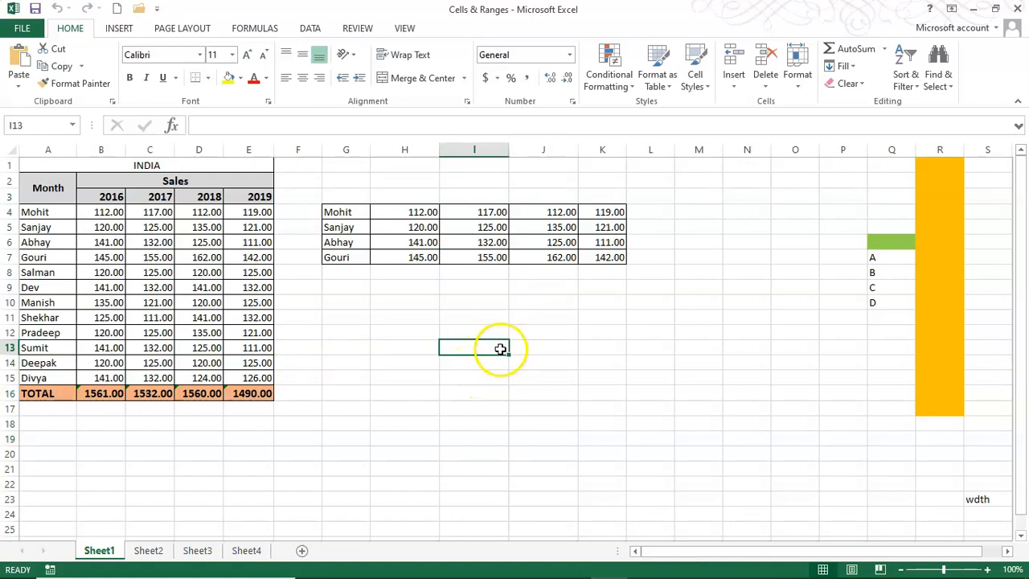
{"action": "left_click", "coordinate": [464, 410]}
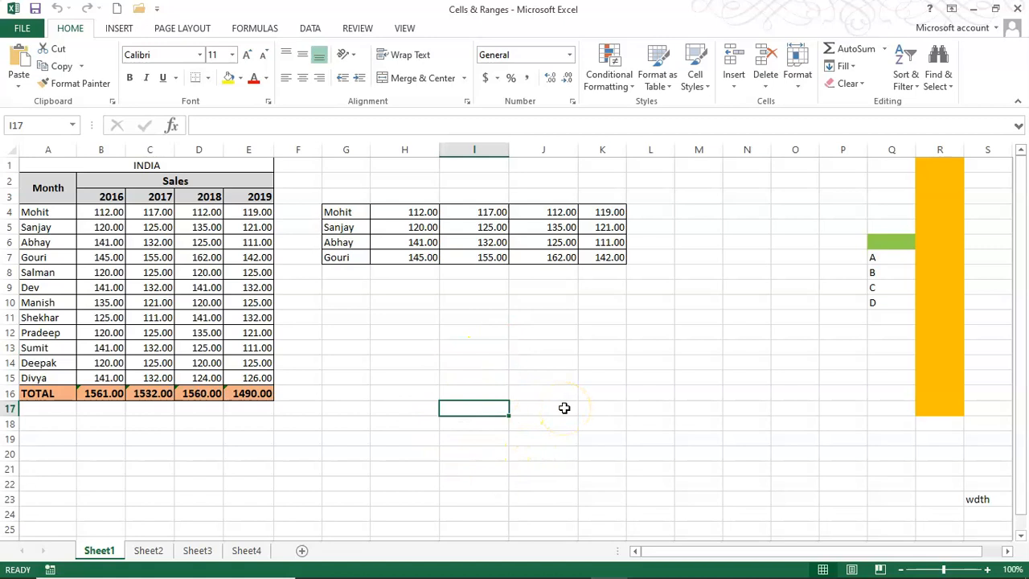
{"action": "left_click", "coordinate": [657, 317]}
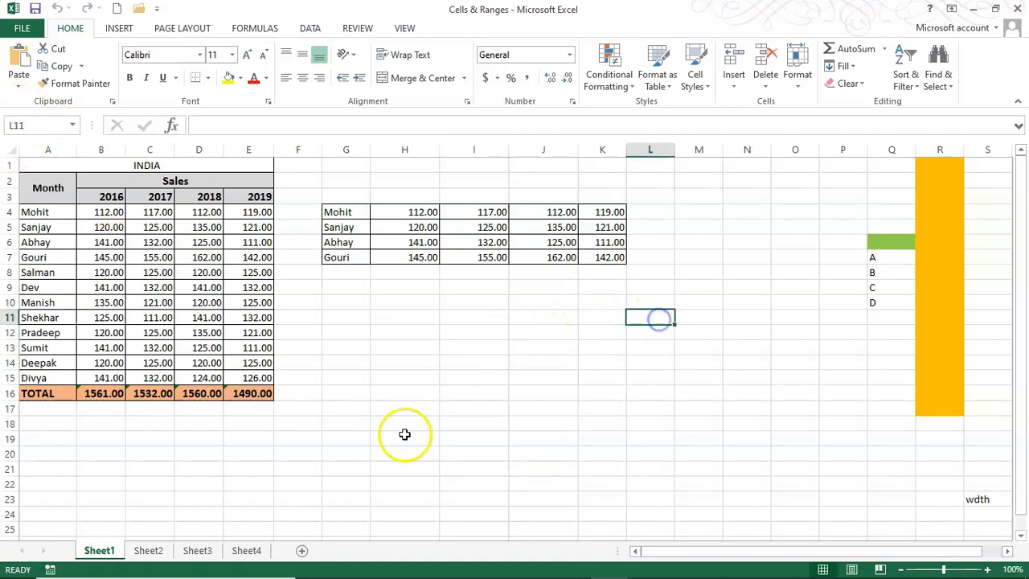
{"action": "left_click", "coordinate": [359, 379]}
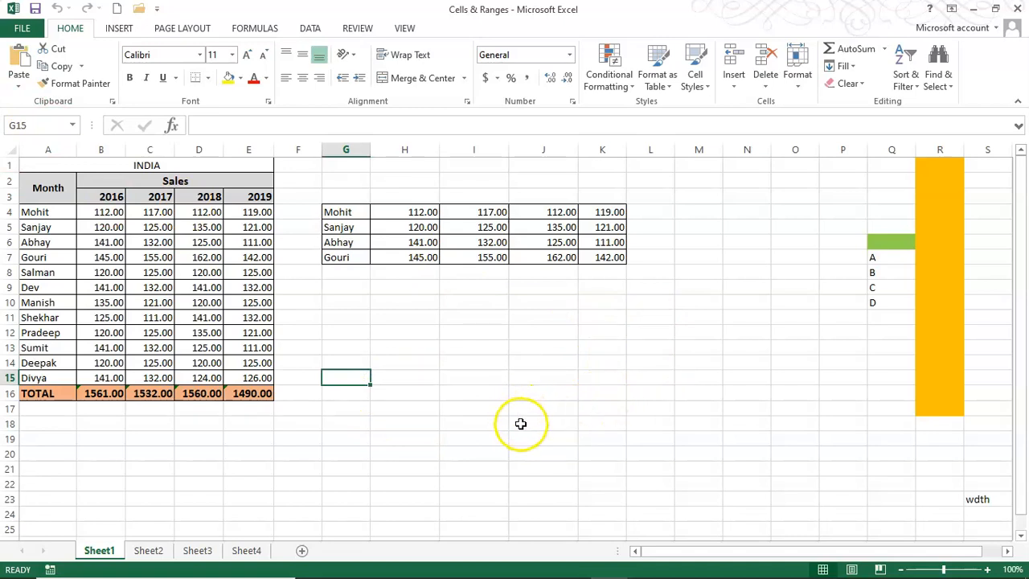
Step: Fill the blank range H11:K18 below the small table with yellow
{"action": "left_click", "coordinate": [418, 317]}
{"action": "left_click_drag", "start_coordinate": [418, 318], "coordinate": [597, 429]}
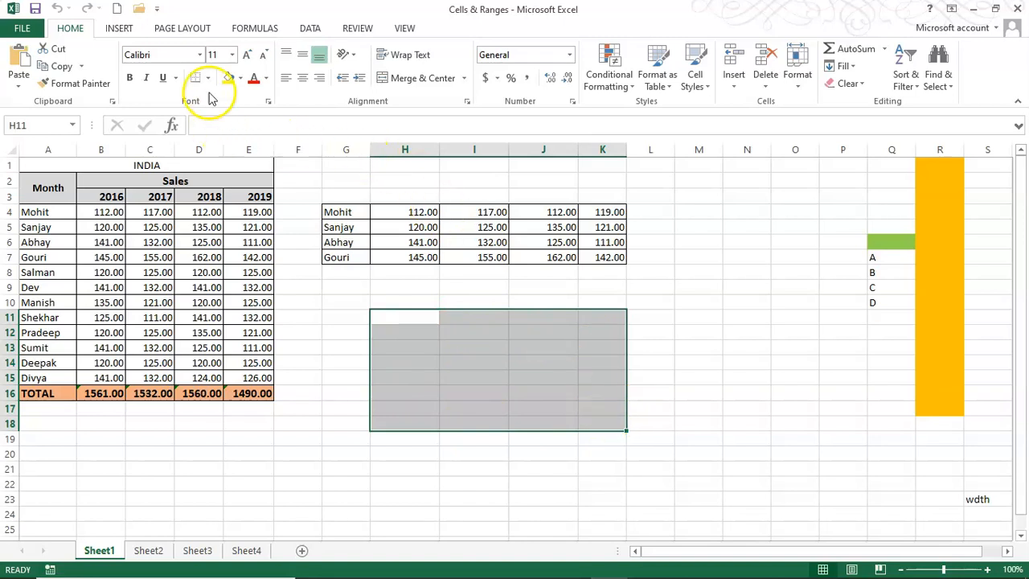
{"action": "left_click", "coordinate": [229, 78]}
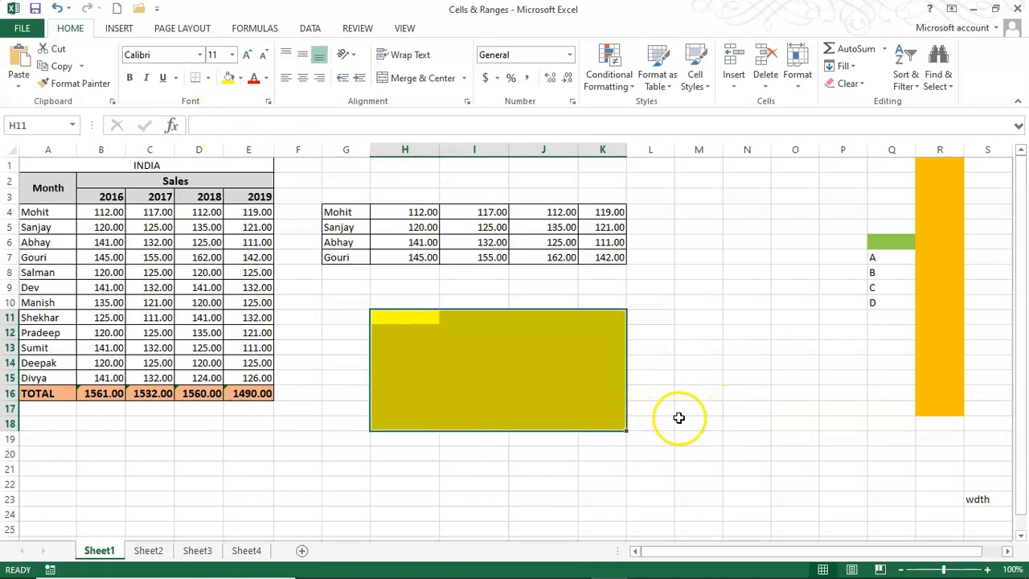
{"action": "left_click", "coordinate": [727, 348]}
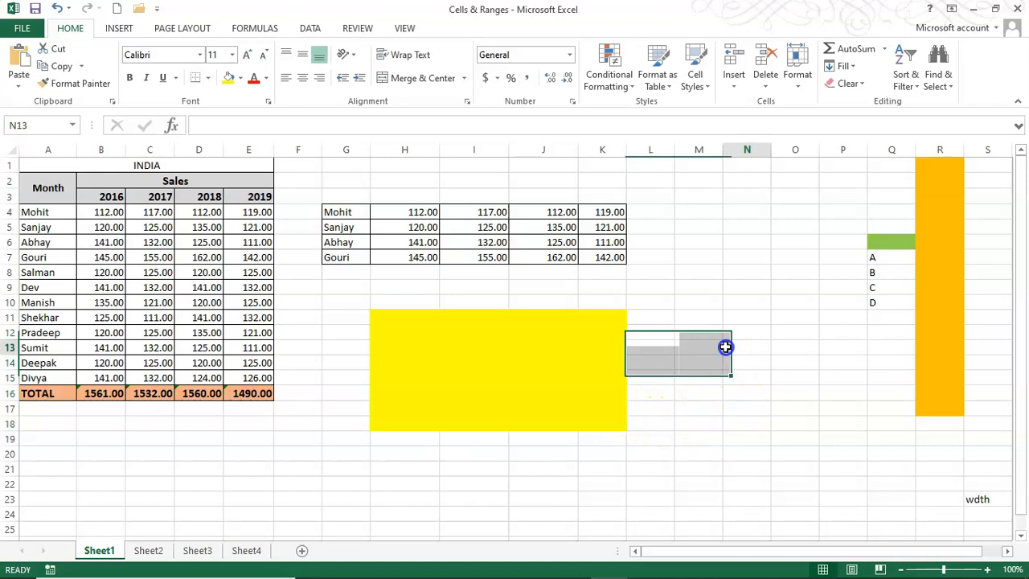
{"action": "left_click", "coordinate": [694, 284]}
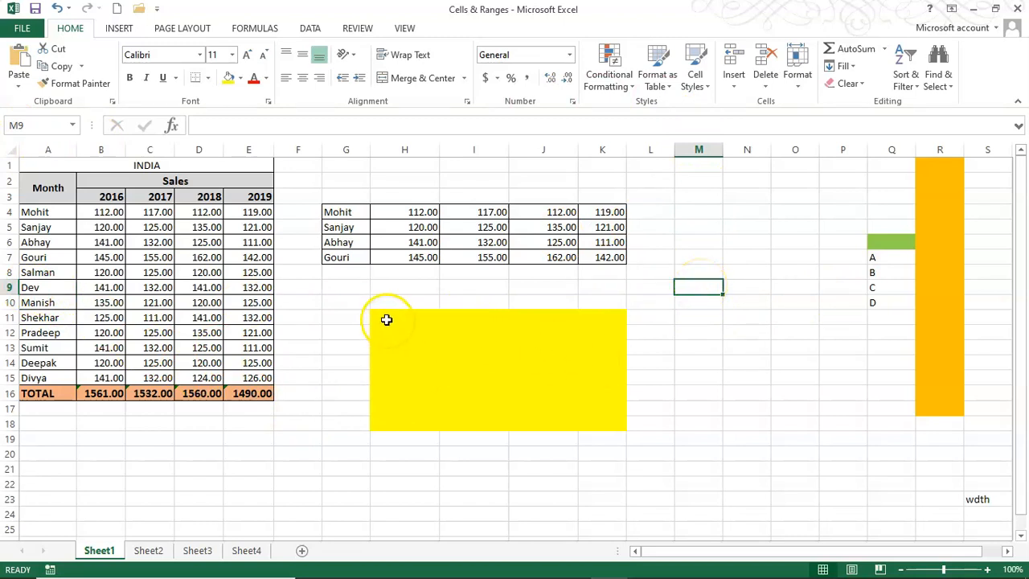
Step: Select the yellow block from H11 to K18, in reverse from K18 to H11, and again from H11
{"action": "left_click_drag", "start_coordinate": [383, 316], "coordinate": [611, 419]}
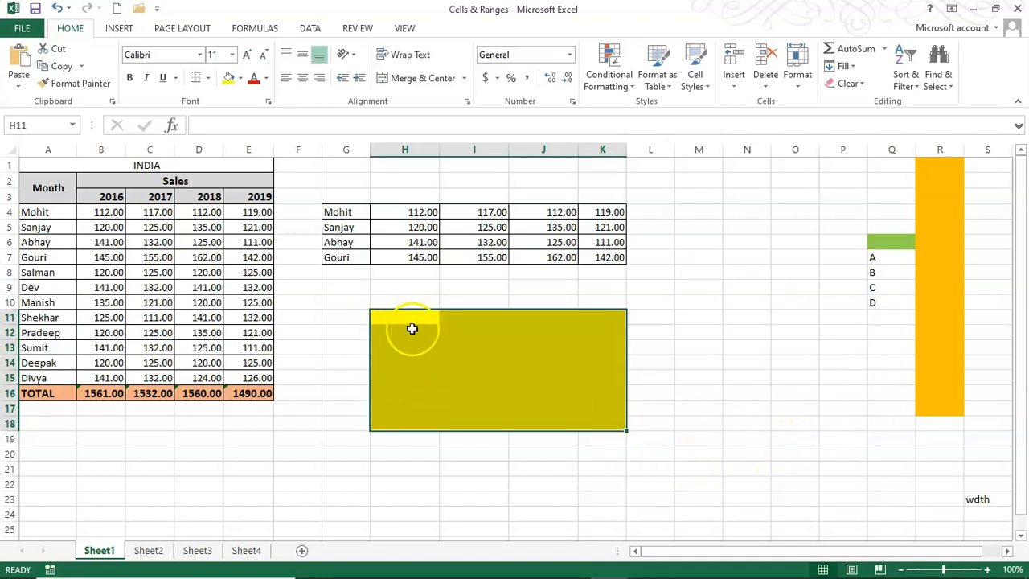
{"action": "left_click_drag", "start_coordinate": [601, 413], "coordinate": [374, 318]}
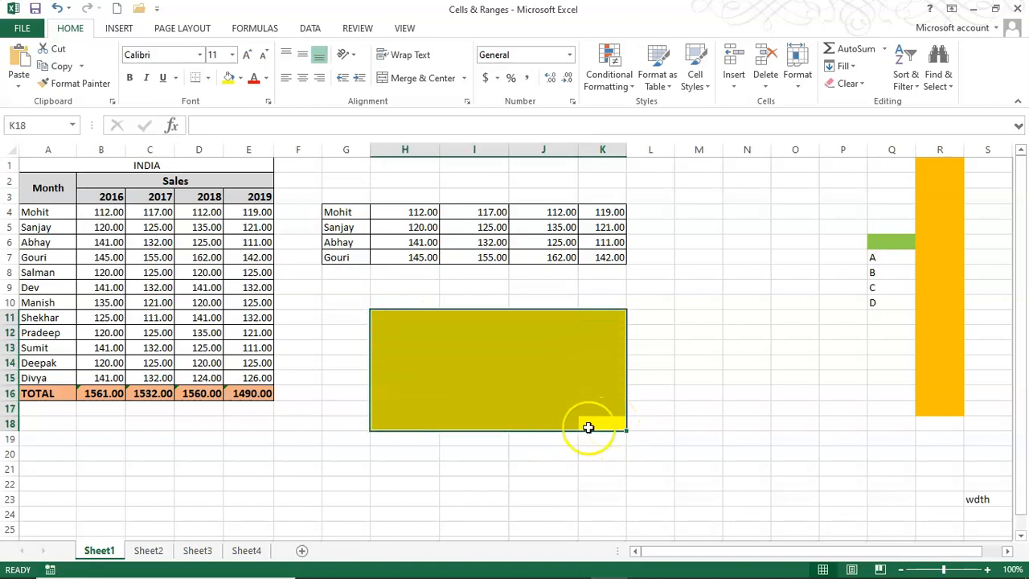
{"action": "left_click", "coordinate": [389, 316]}
{"action": "left_click_drag", "start_coordinate": [388, 316], "coordinate": [611, 420]}
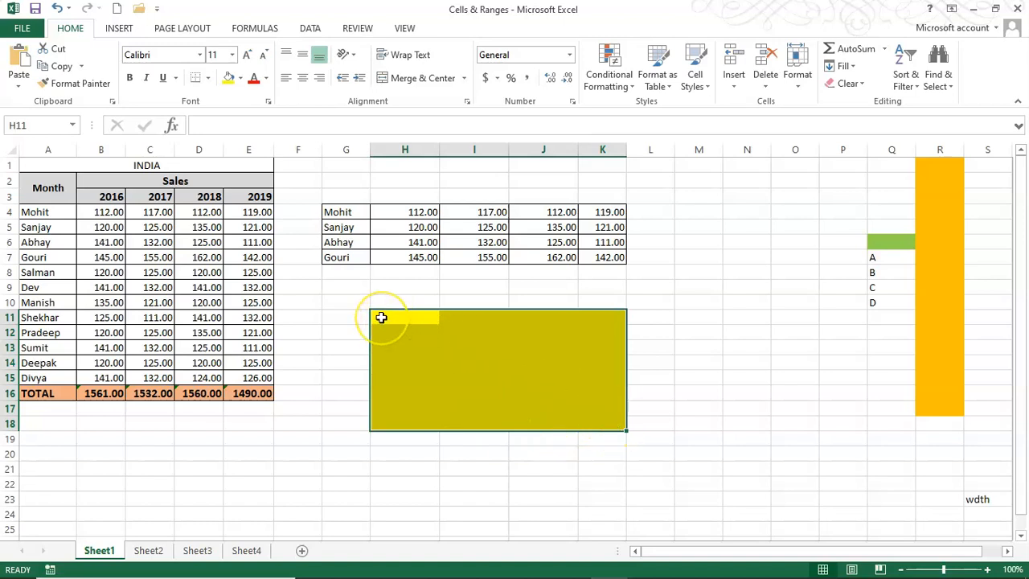
Step: Enter the yellow block's range reference H11:K18 as text in cell M11
{"action": "left_click", "coordinate": [687, 320]}
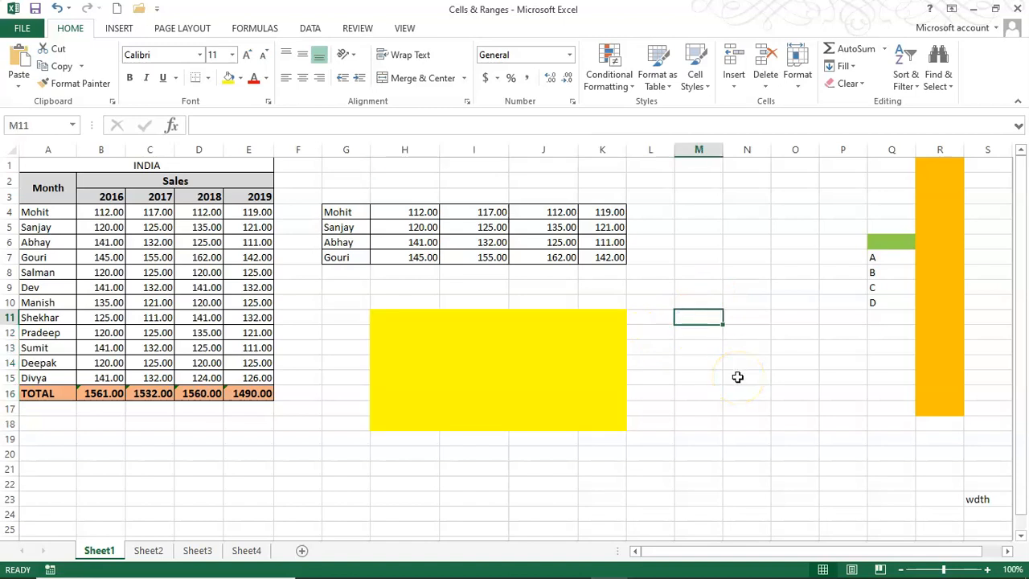
{"action": "type", "text": "H11"}
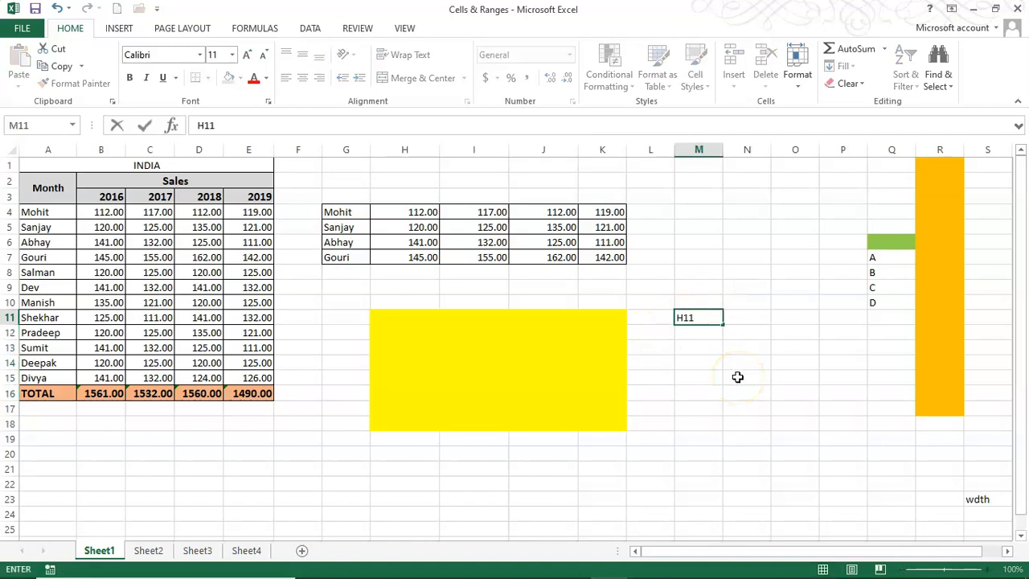
{"action": "key", "text": "Return"}
{"action": "left_click_drag", "start_coordinate": [414, 306], "coordinate": [604, 420]}
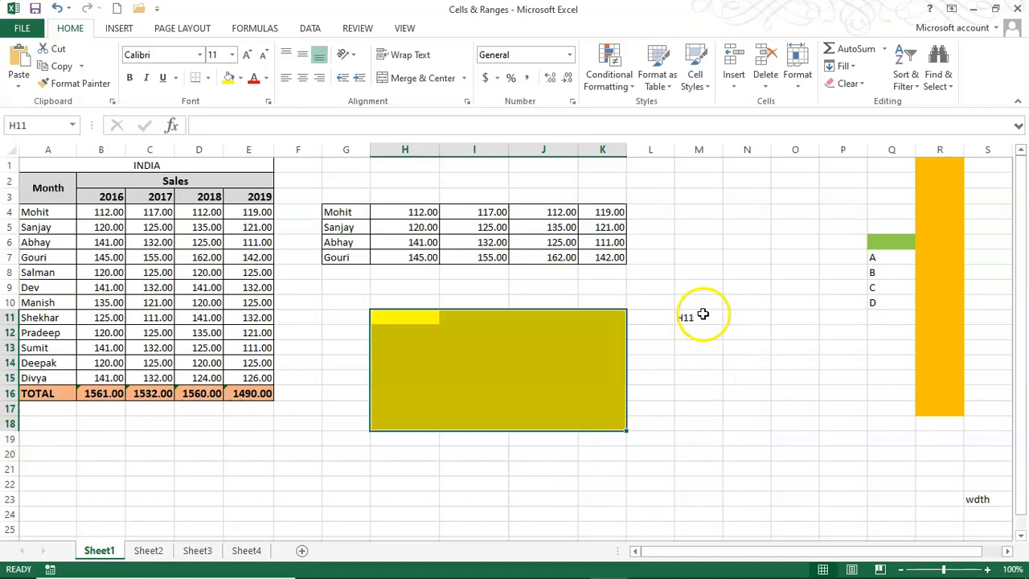
{"action": "left_click", "coordinate": [703, 316]}
{"action": "left_click", "coordinate": [223, 126]}
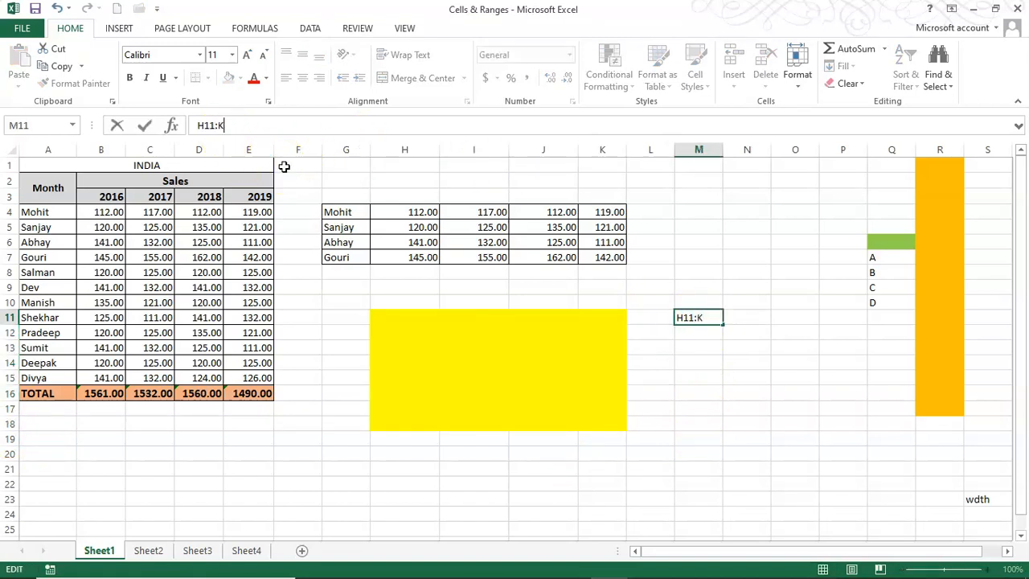
{"action": "key", "text": "Return"}
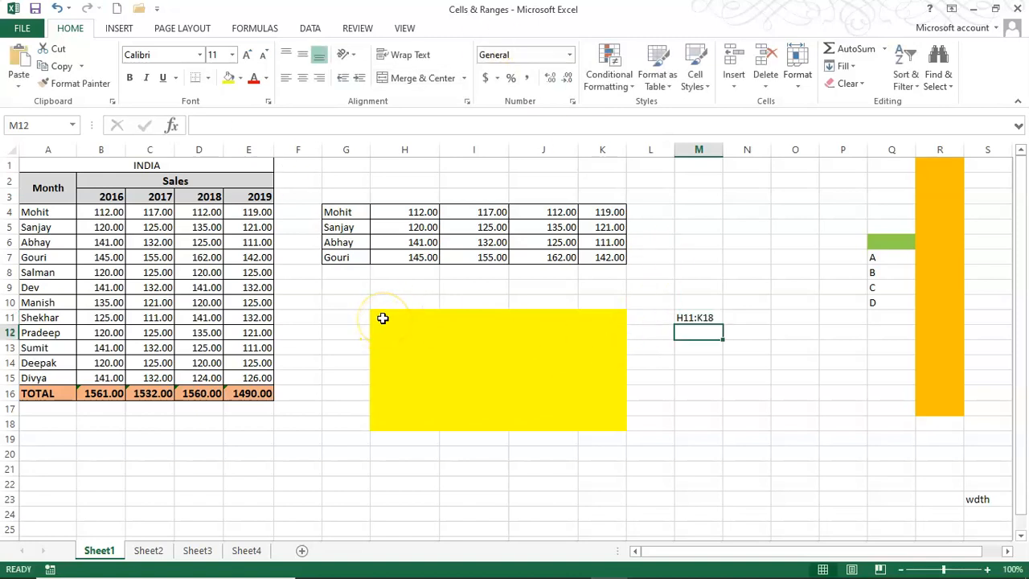
Step: Copy the reference text from M11 and use it to select the range H11:K18 by its address
{"action": "left_click", "coordinate": [705, 318]}
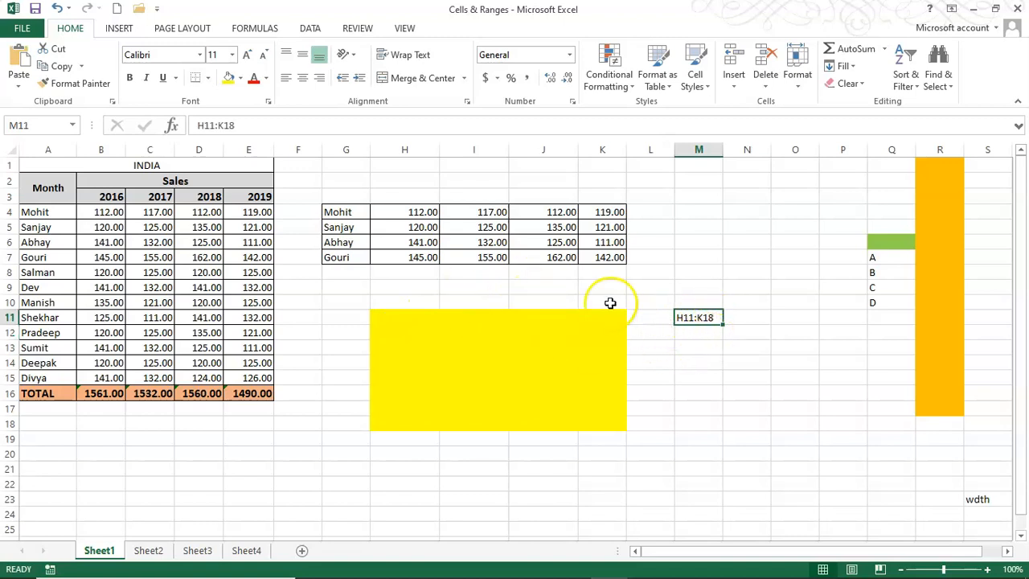
{"action": "double_click", "coordinate": [712, 317]}
{"action": "left_click_drag", "start_coordinate": [682, 318], "coordinate": [673, 318]}
{"action": "key", "text": "ctrl+c"}
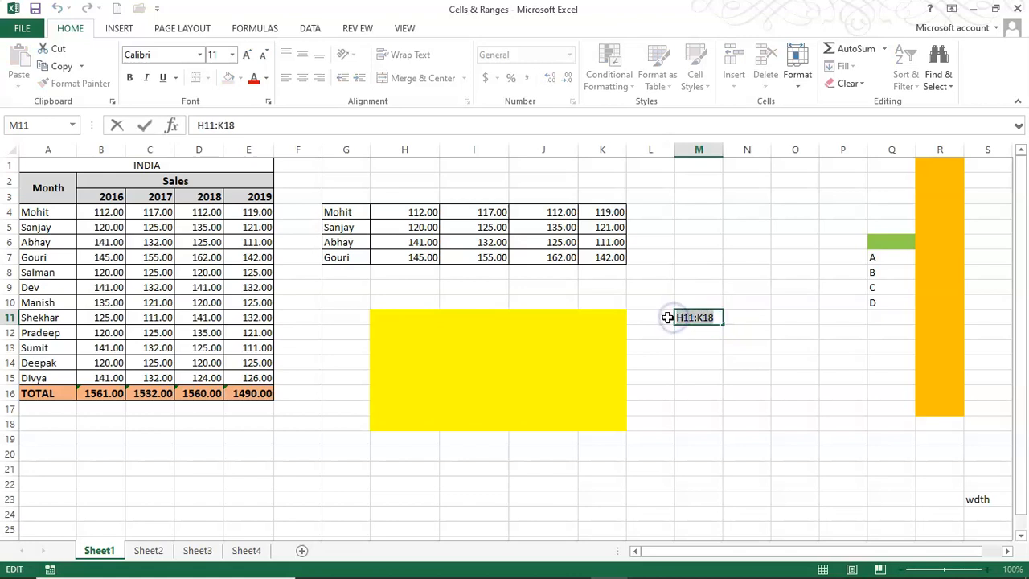
{"action": "left_click", "coordinate": [32, 125]}
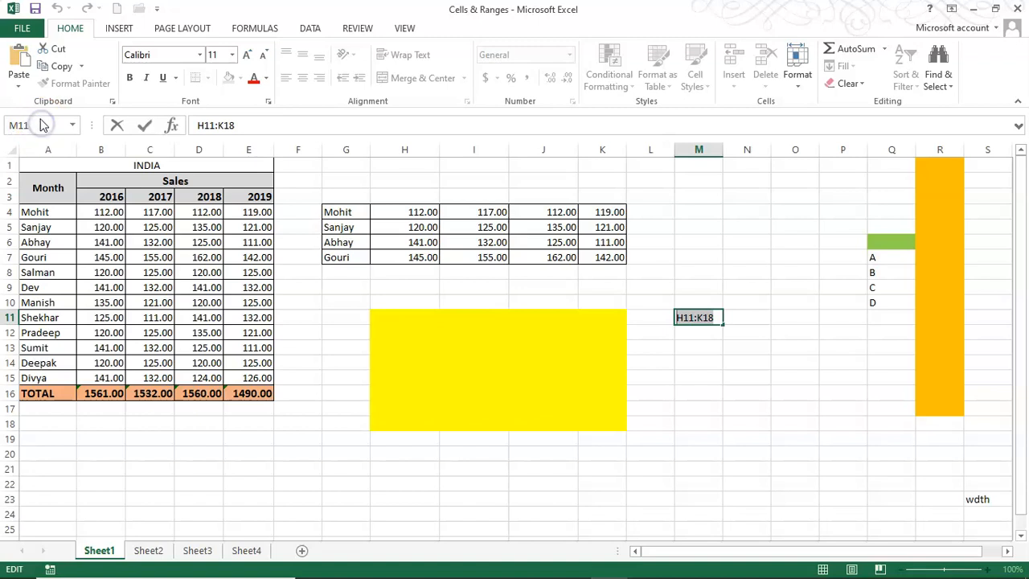
{"action": "left_click", "coordinate": [27, 127]}
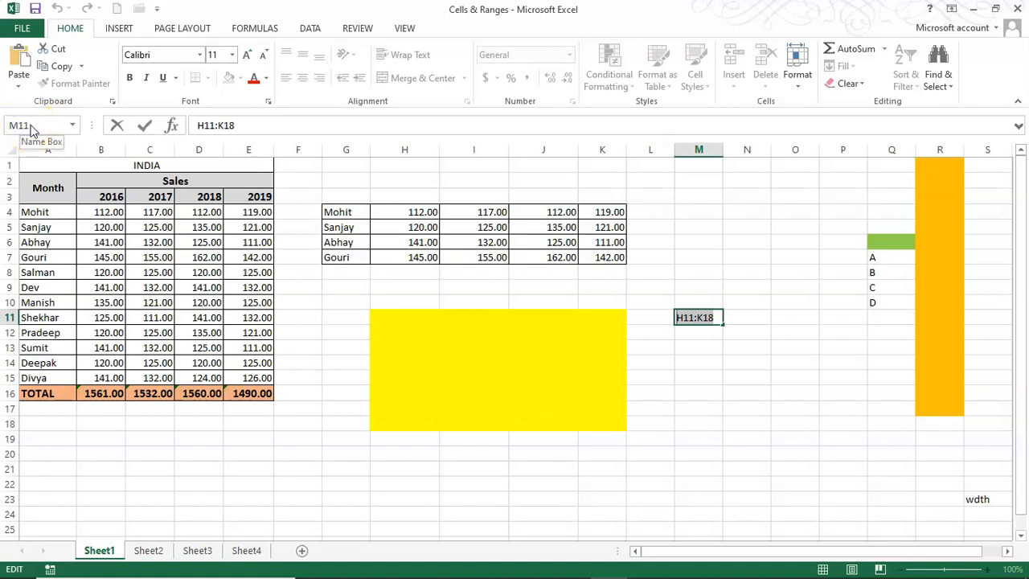
{"action": "left_click", "coordinate": [27, 126]}
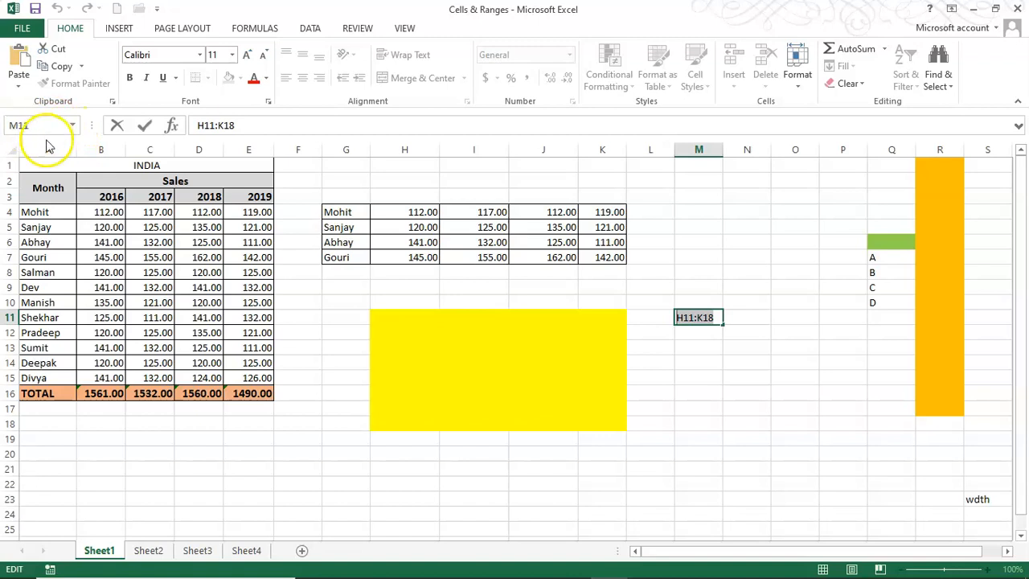
{"action": "left_click", "coordinate": [377, 291]}
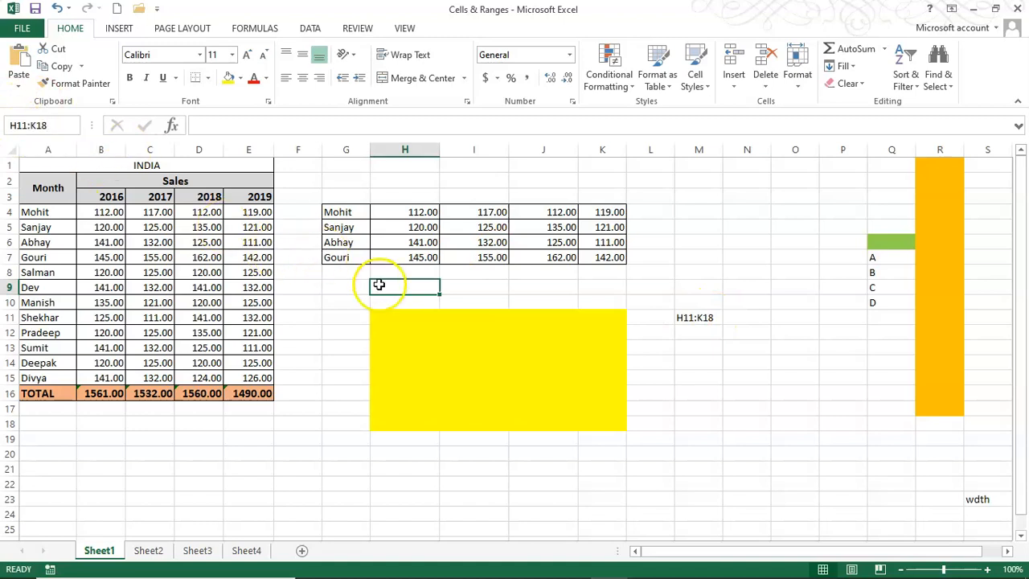
{"action": "key", "text": "Return"}
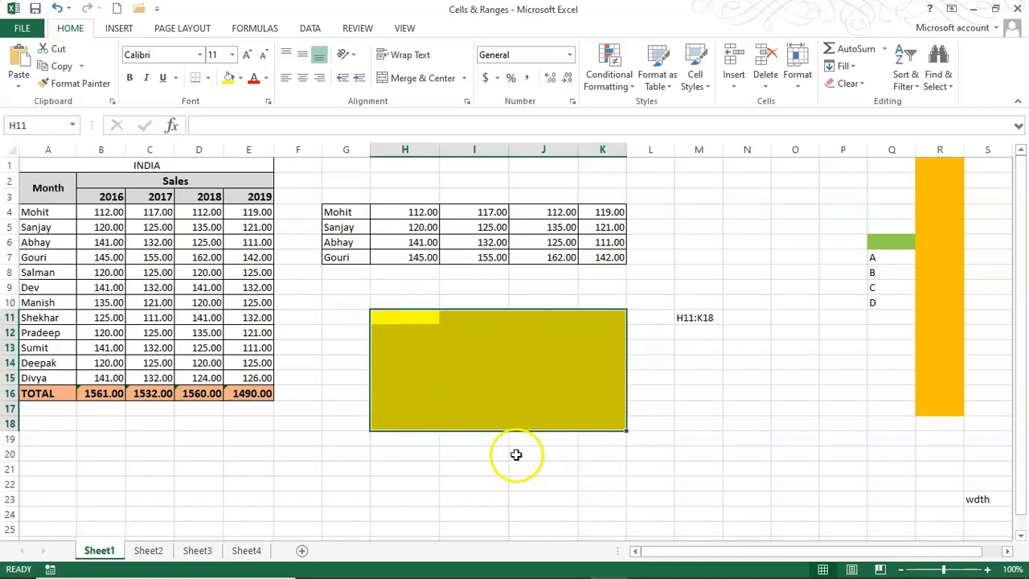
Step: Change the range reference text in cell M11 to H11:L18
{"action": "left_click", "coordinate": [699, 317]}
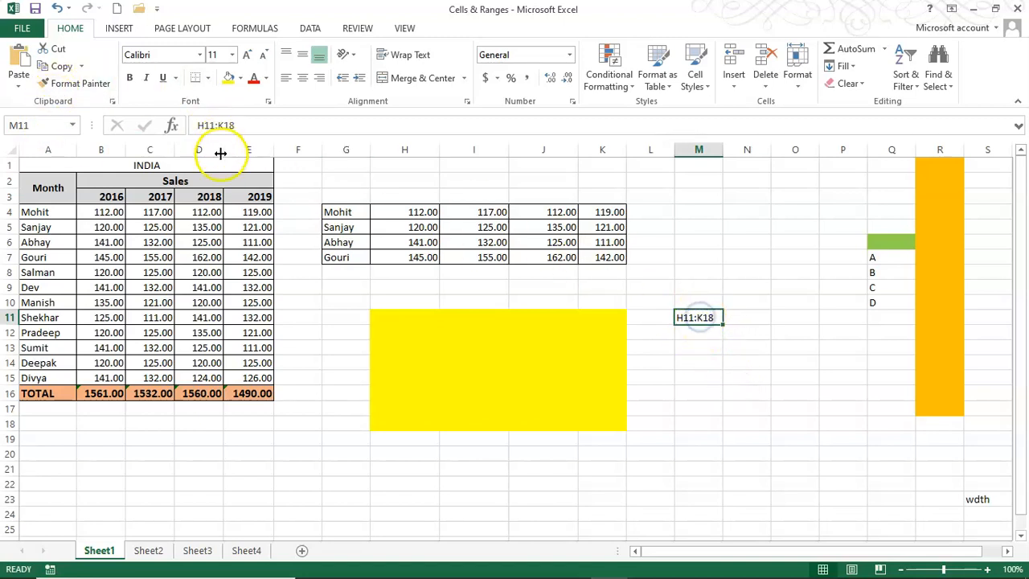
{"action": "left_click", "coordinate": [224, 126]}
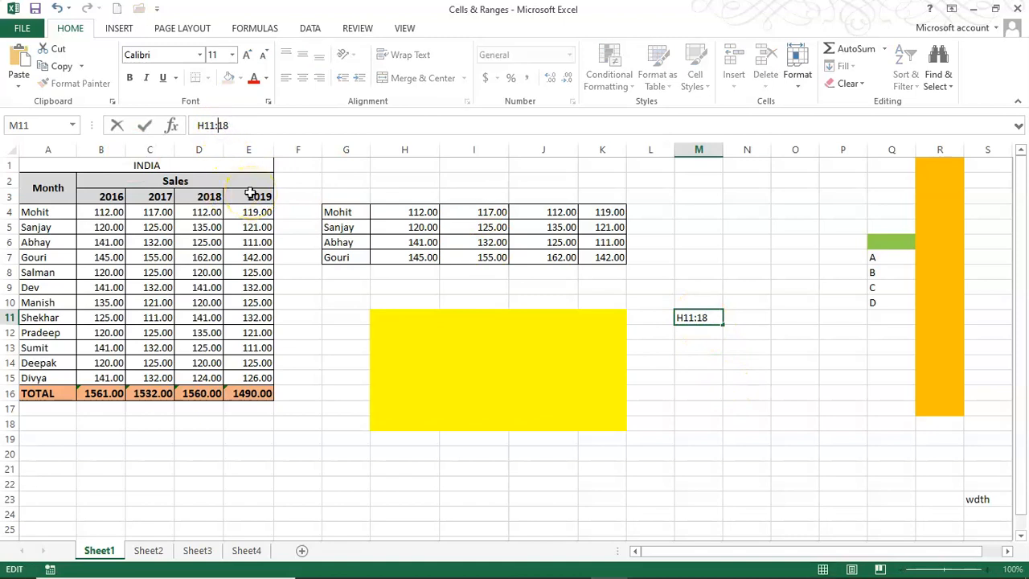
{"action": "key", "text": "Return"}
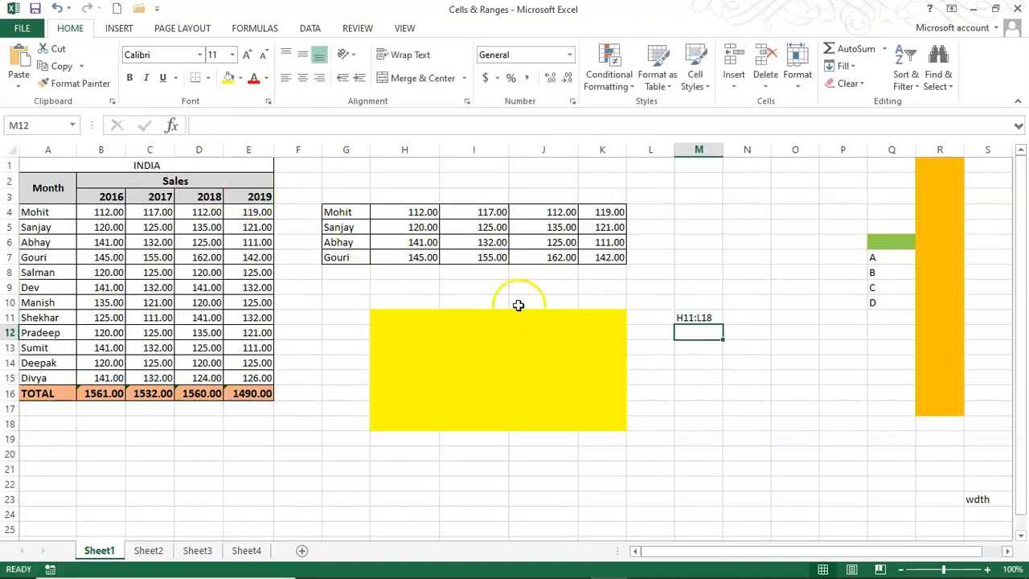
Step: Copy the edited reference text from M11 and use it to select the range H11:L18 by its address
{"action": "left_click", "coordinate": [684, 318]}
{"action": "key", "text": "ctrl+c"}
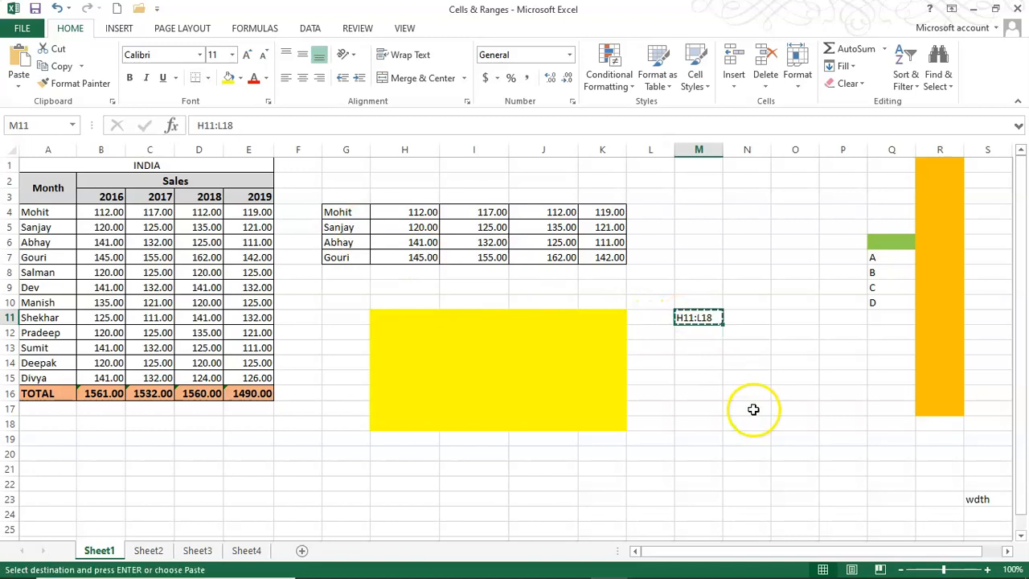
{"action": "double_click", "coordinate": [712, 318]}
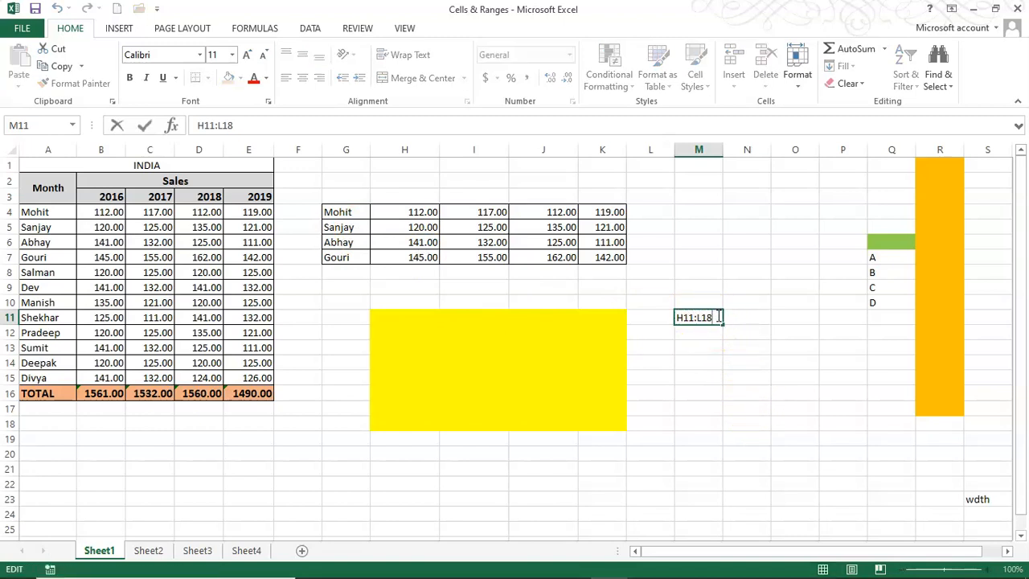
{"action": "key", "text": "ctrl+c"}
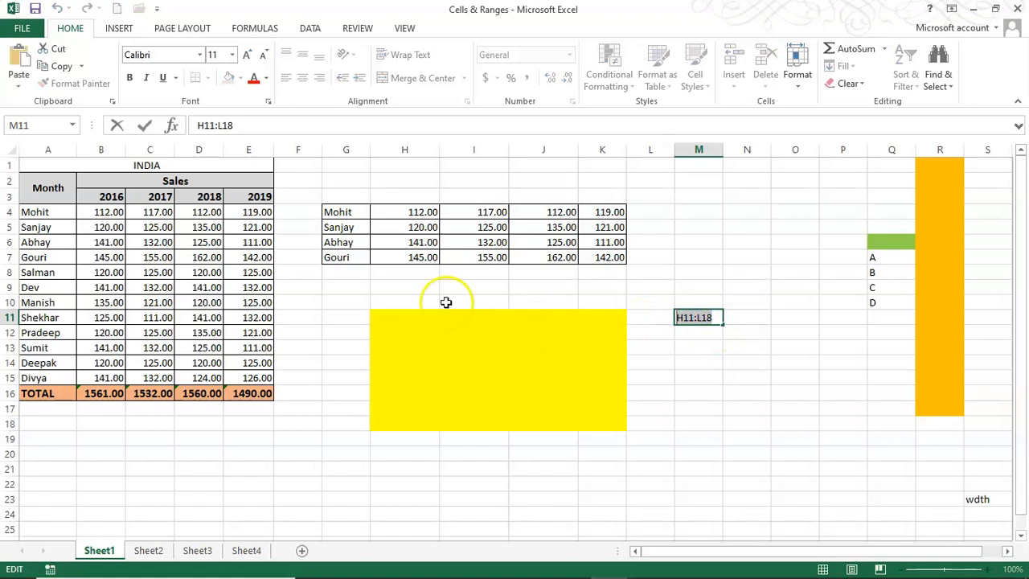
{"action": "left_click", "coordinate": [366, 299]}
{"action": "left_click", "coordinate": [40, 126]}
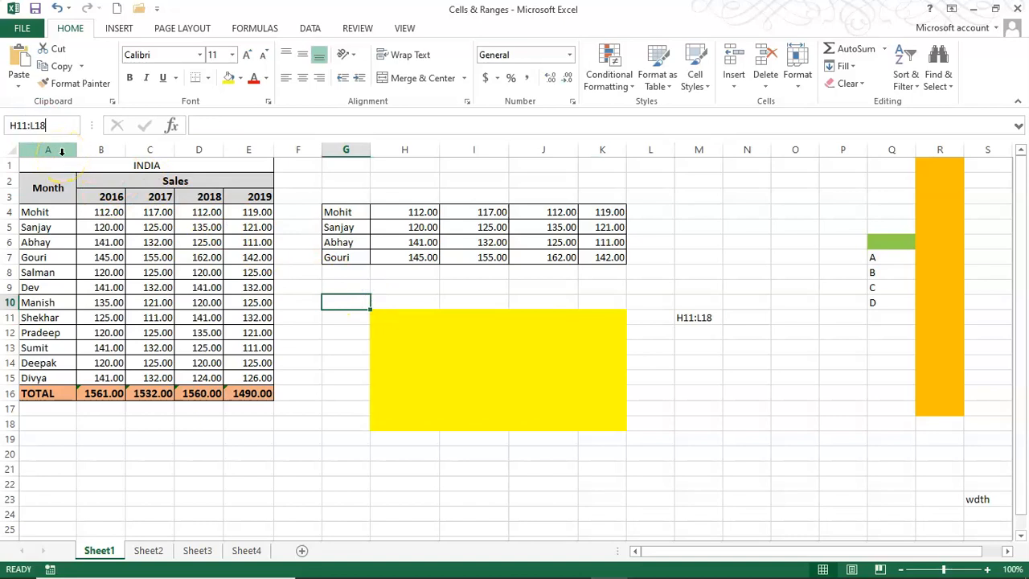
{"action": "key", "text": "Return"}
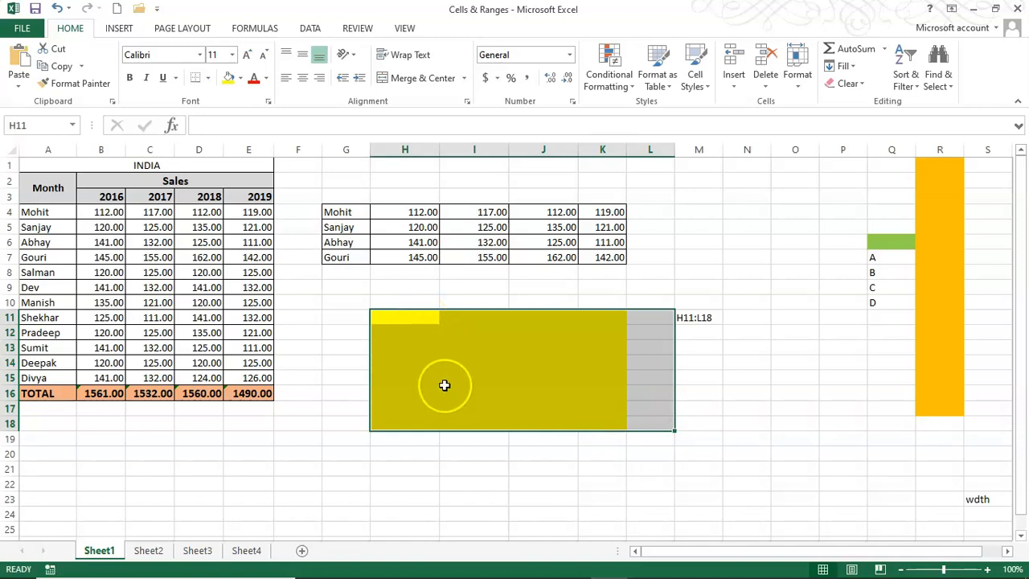
{"action": "right_click", "coordinate": [31, 547]}
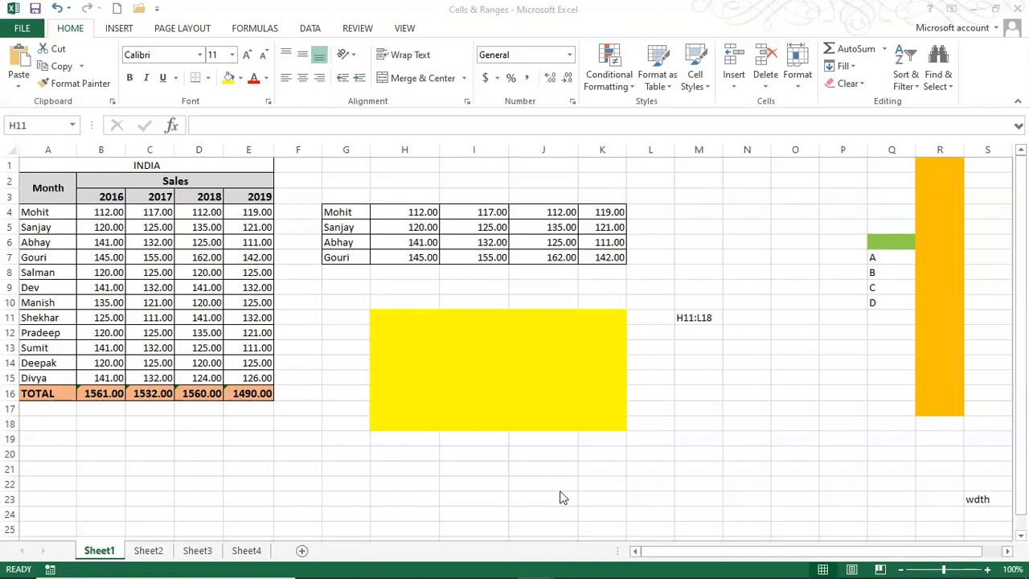
{"action": "left_click", "coordinate": [410, 215]}
{"action": "left_click", "coordinate": [410, 215]}
{"action": "left_click", "coordinate": [706, 427]}
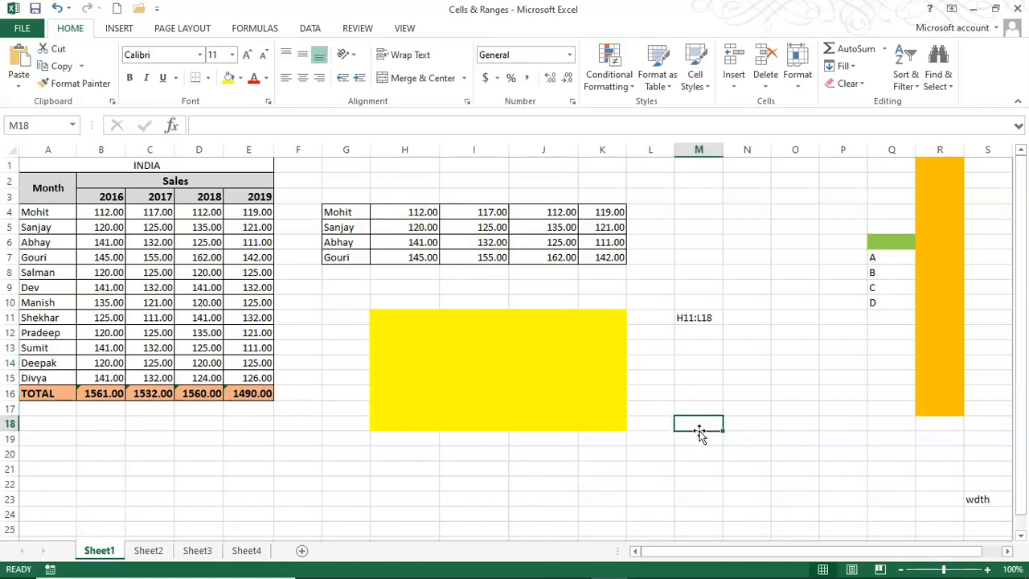
Step: Select cells H4, I4, J4 and K4 one after another to examine the single values in the small table's first row
{"action": "left_click", "coordinate": [691, 211]}
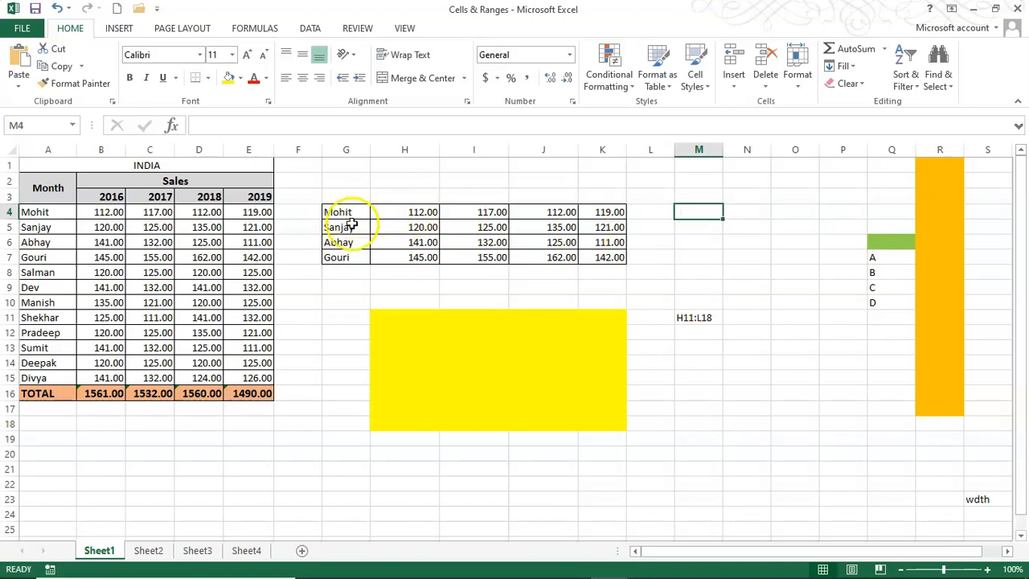
{"action": "left_click", "coordinate": [404, 212]}
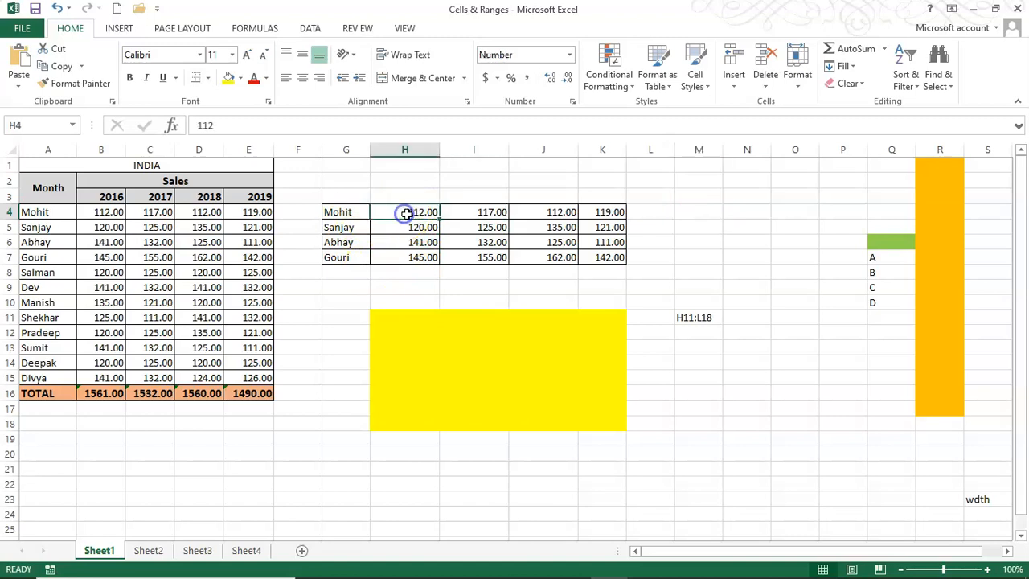
{"action": "left_click", "coordinate": [489, 214]}
{"action": "left_click", "coordinate": [546, 214]}
{"action": "left_click", "coordinate": [592, 214]}
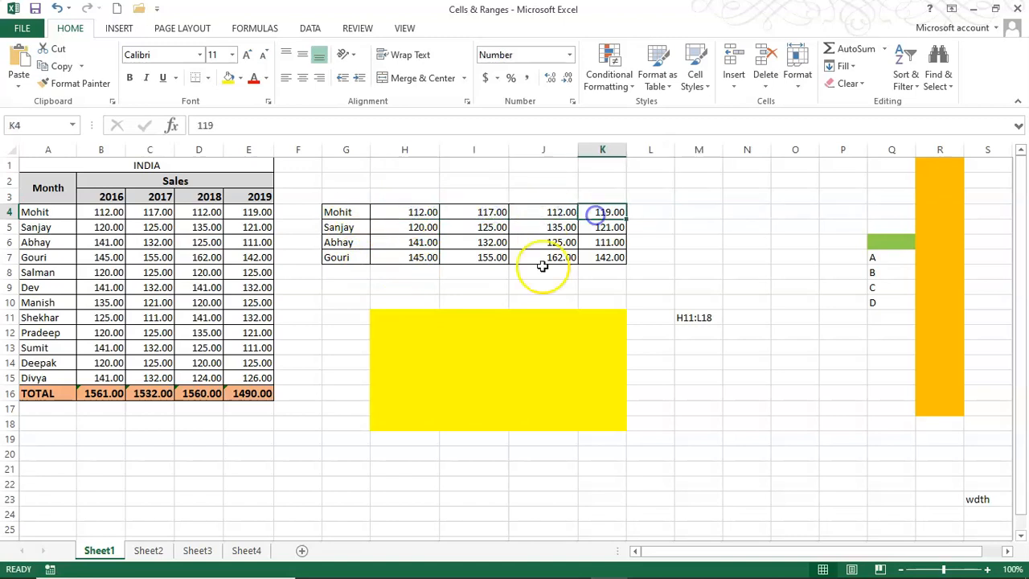
Step: Select the ranges H4:H7 and H4:H5 to read the average, count and sum of each selection
{"action": "left_click_drag", "start_coordinate": [402, 214], "coordinate": [413, 257]}
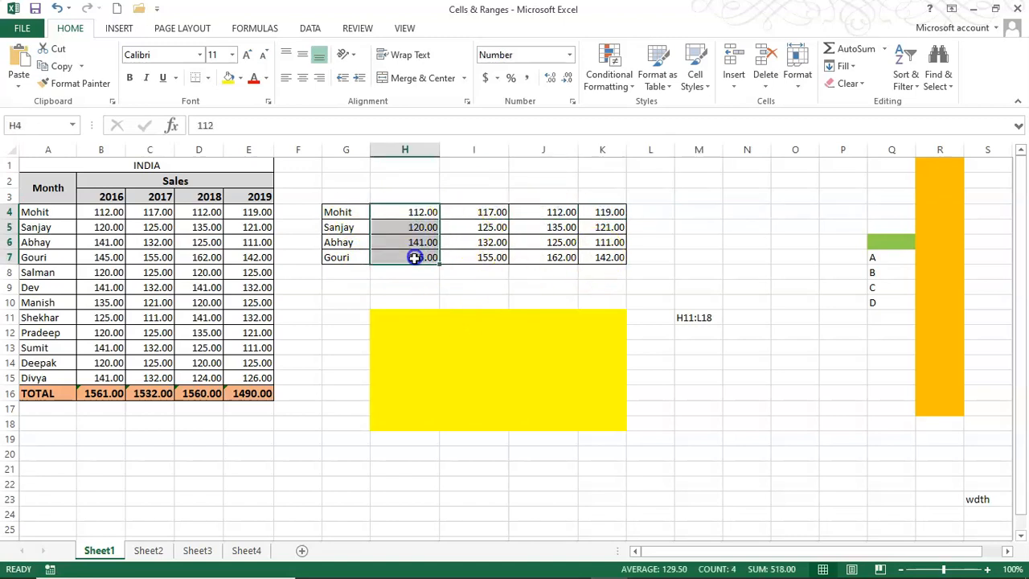
{"action": "left_click", "coordinate": [696, 255]}
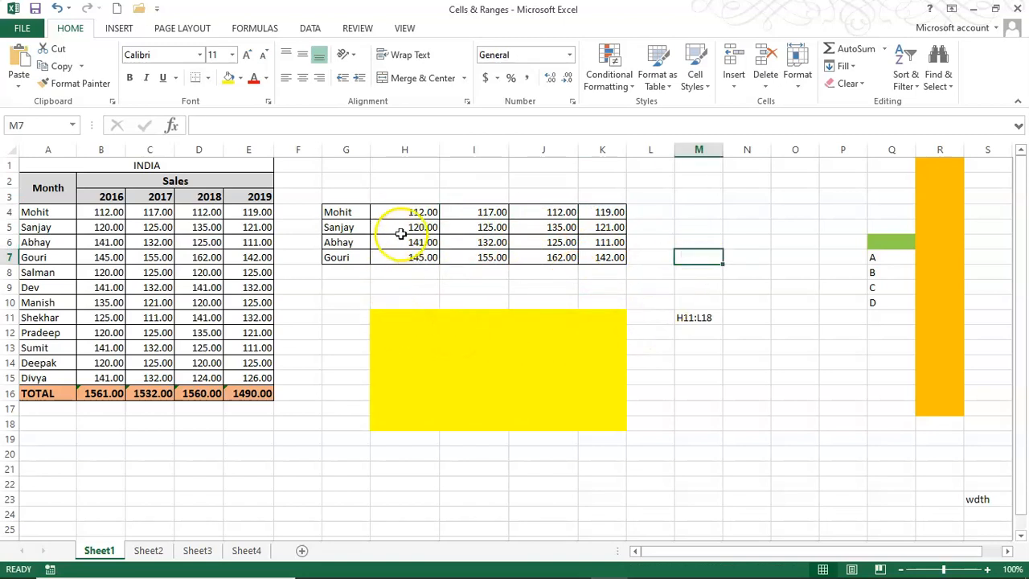
{"action": "left_click_drag", "start_coordinate": [406, 211], "coordinate": [406, 257]}
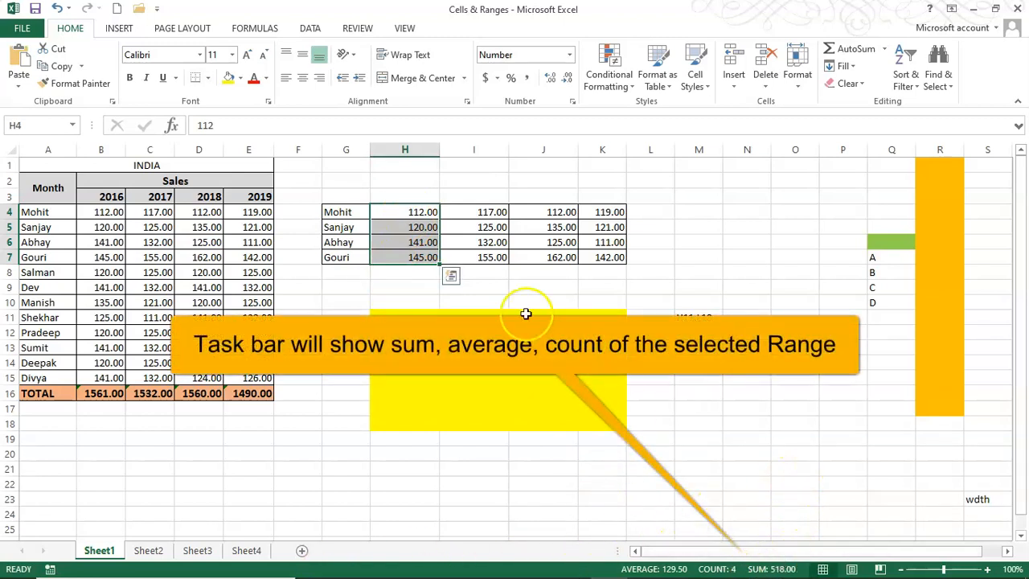
{"action": "left_click_drag", "start_coordinate": [413, 211], "coordinate": [419, 257]}
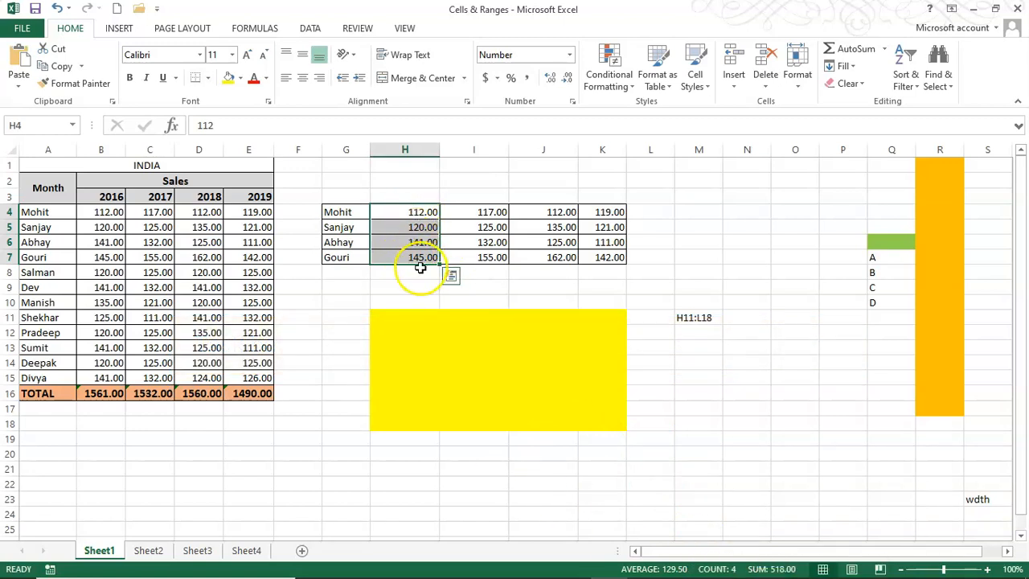
{"action": "mouse_move", "coordinate": [665, 573]}
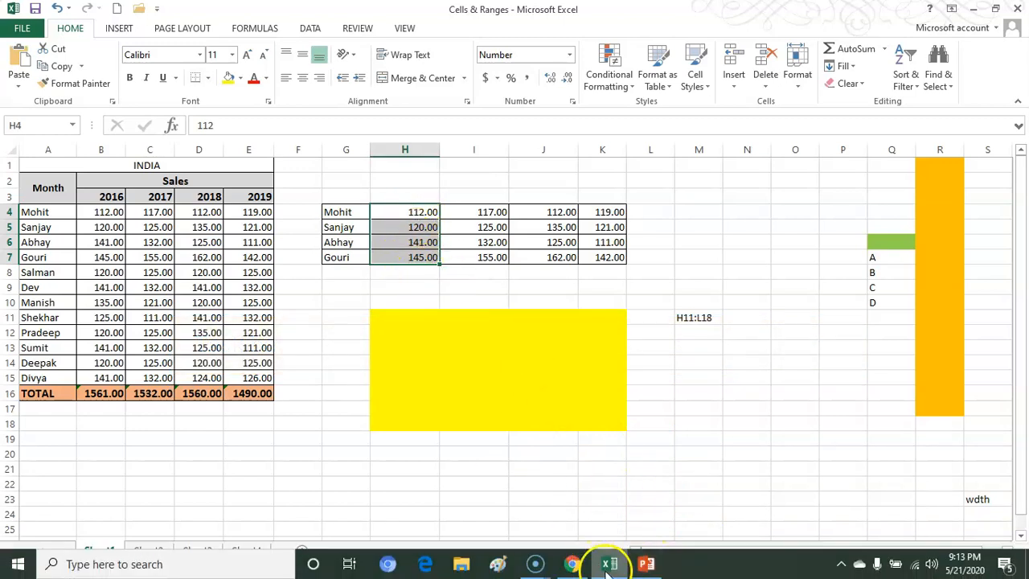
{"action": "left_click", "coordinate": [715, 393]}
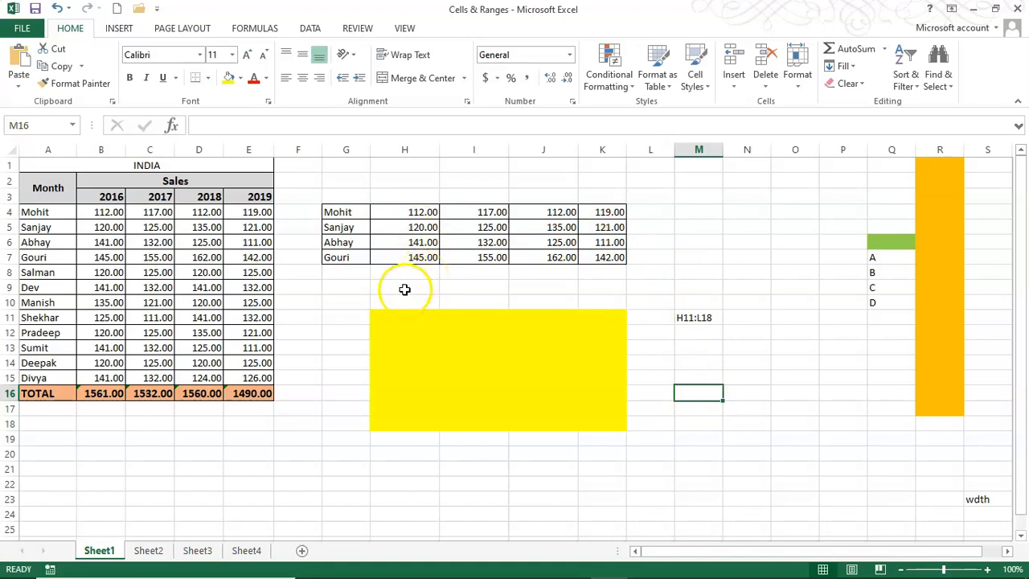
{"action": "left_click_drag", "start_coordinate": [420, 211], "coordinate": [423, 226]}
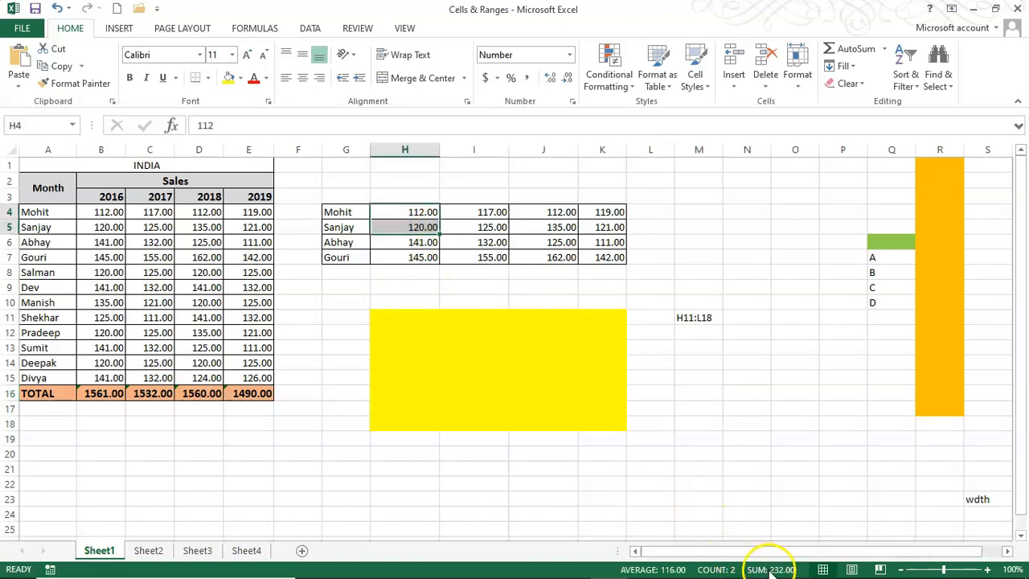
{"action": "left_click", "coordinate": [687, 261]}
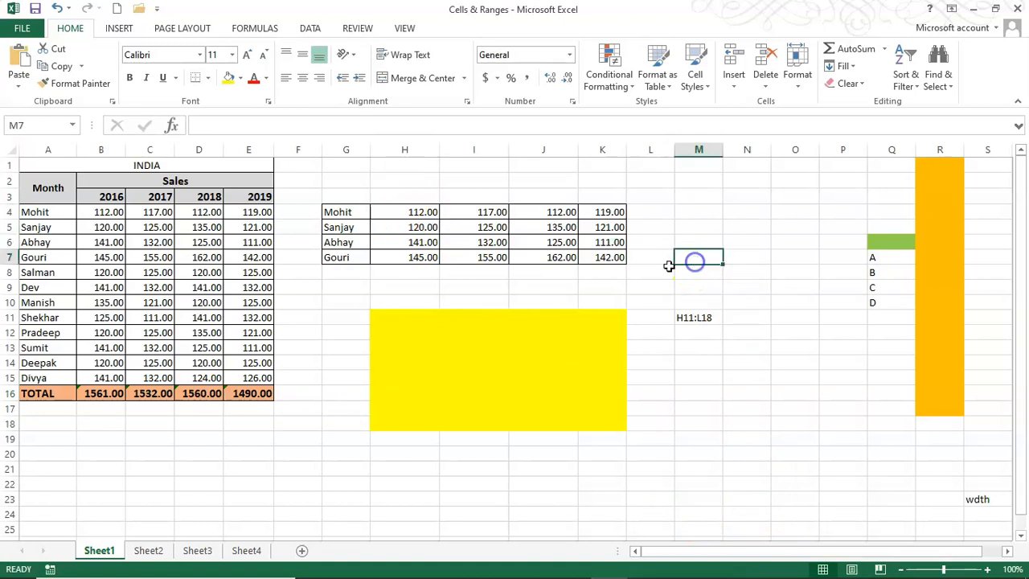
Step: Enter the formula =SUM(H4:H7) in cell H9 by writing out the range reference
{"action": "left_click", "coordinate": [404, 284]}
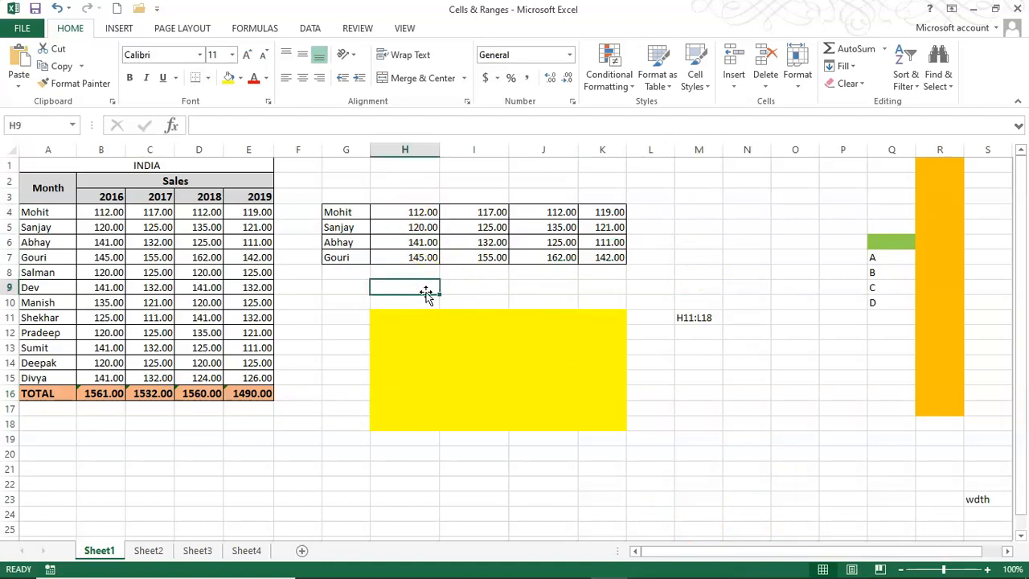
{"action": "type", "text": "=SI"}
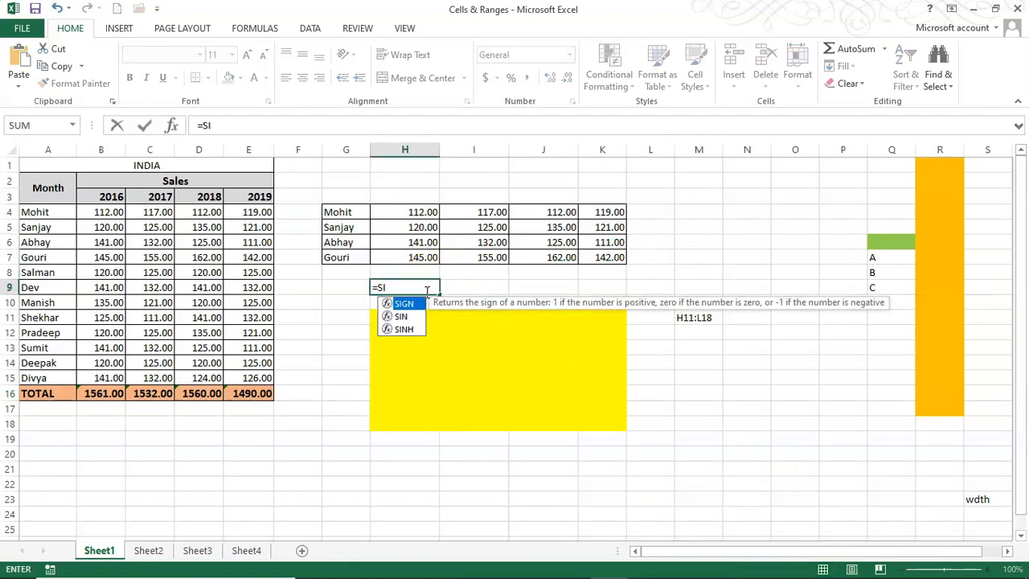
{"action": "key", "text": "BackSpace"}
{"action": "type", "text": "UM"}
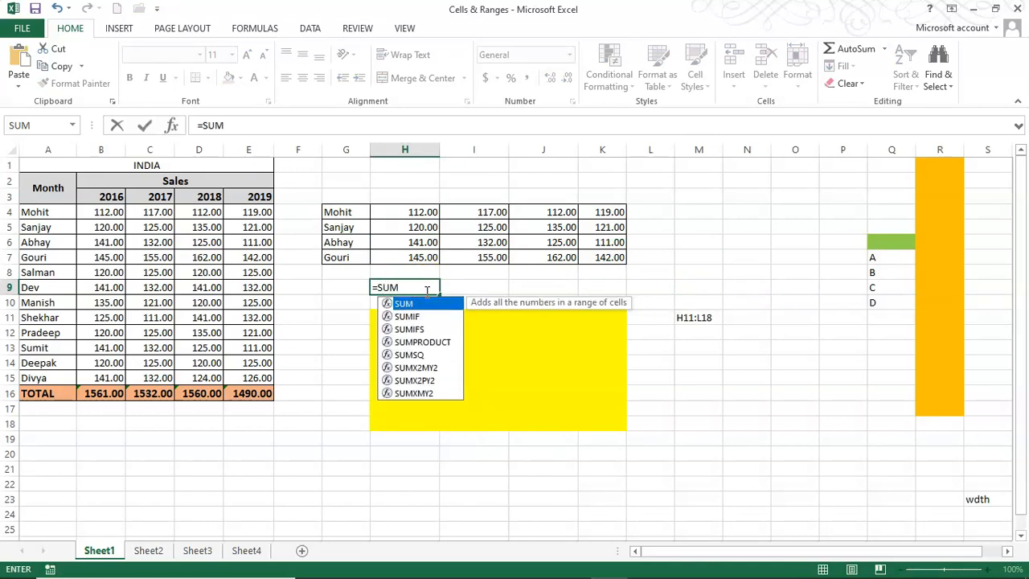
{"action": "type", "text": "("}
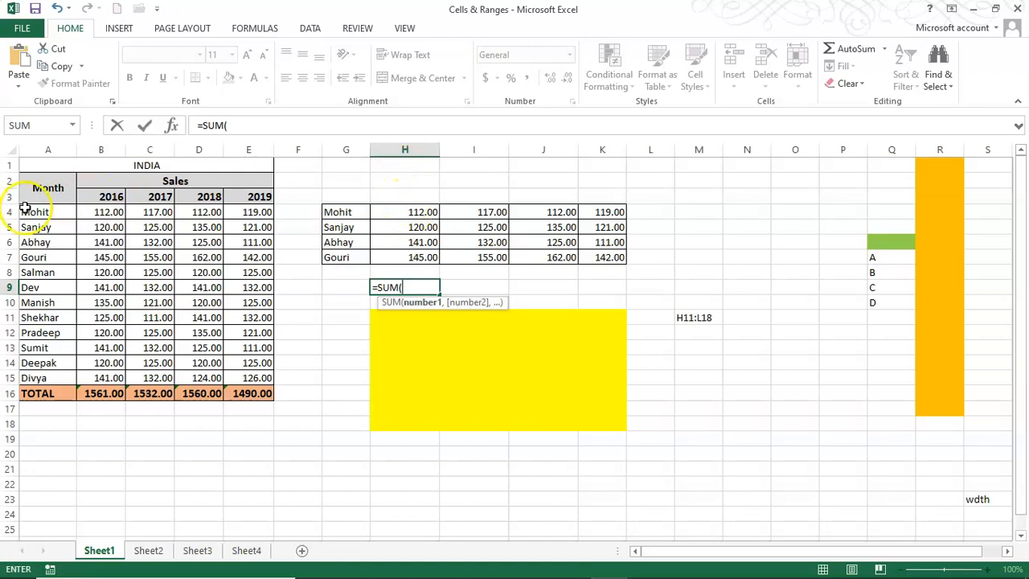
{"action": "type", "text": "H4"}
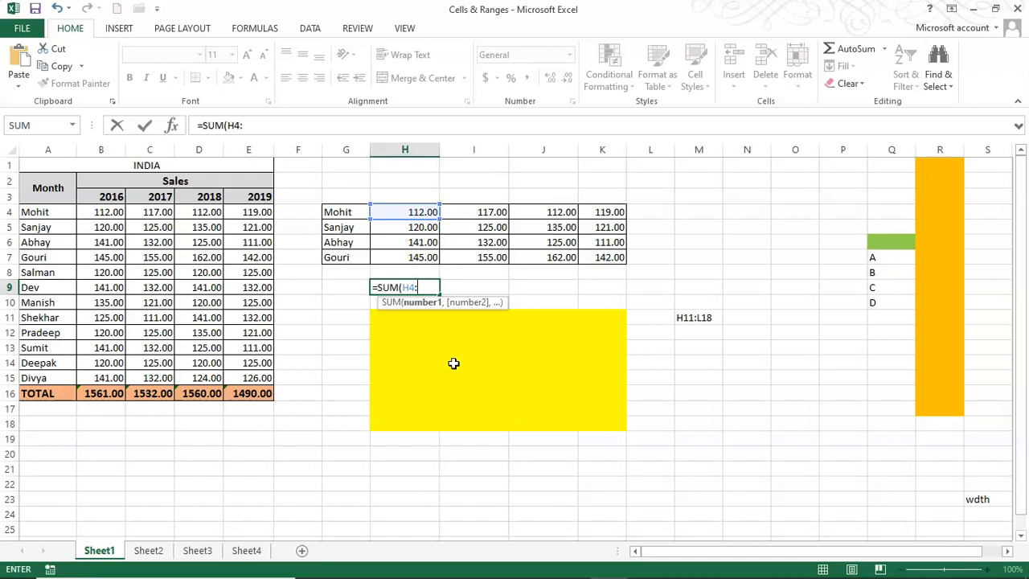
{"action": "type", "text": ":H5"}
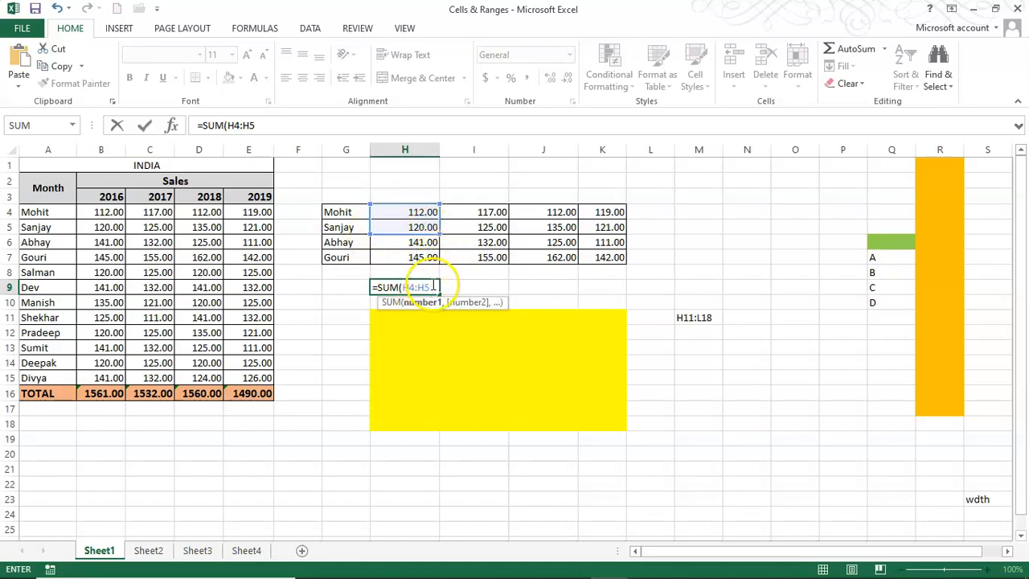
{"action": "key", "text": "BackSpace"}
{"action": "type", "text": "7"}
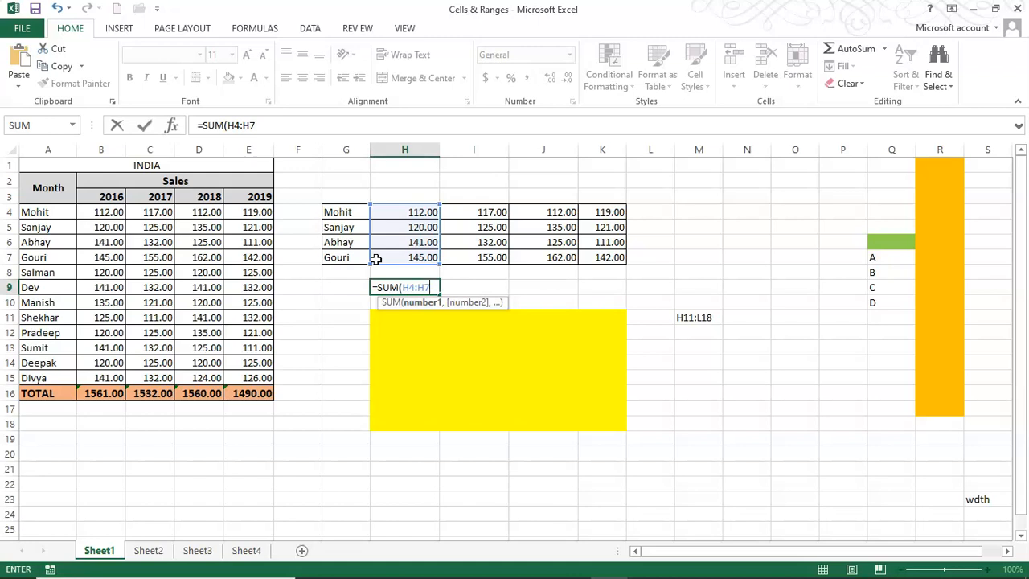
{"action": "key", "text": "Return"}
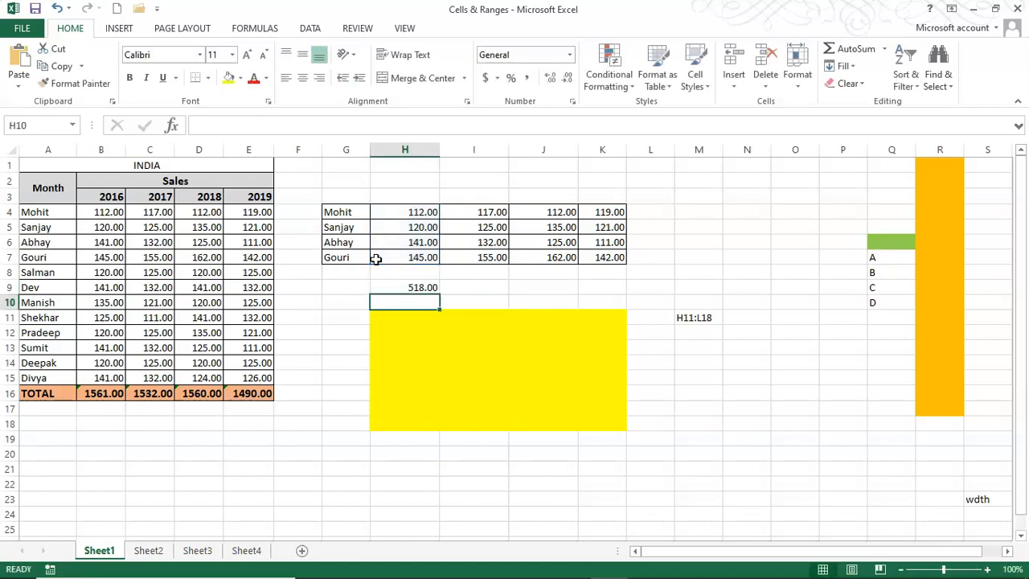
Step: Compare the formula result in H9 with the selection sum of H4:H7, and delete the formula from H9
{"action": "left_click", "coordinate": [408, 212]}
{"action": "left_click_drag", "start_coordinate": [408, 211], "coordinate": [413, 256]}
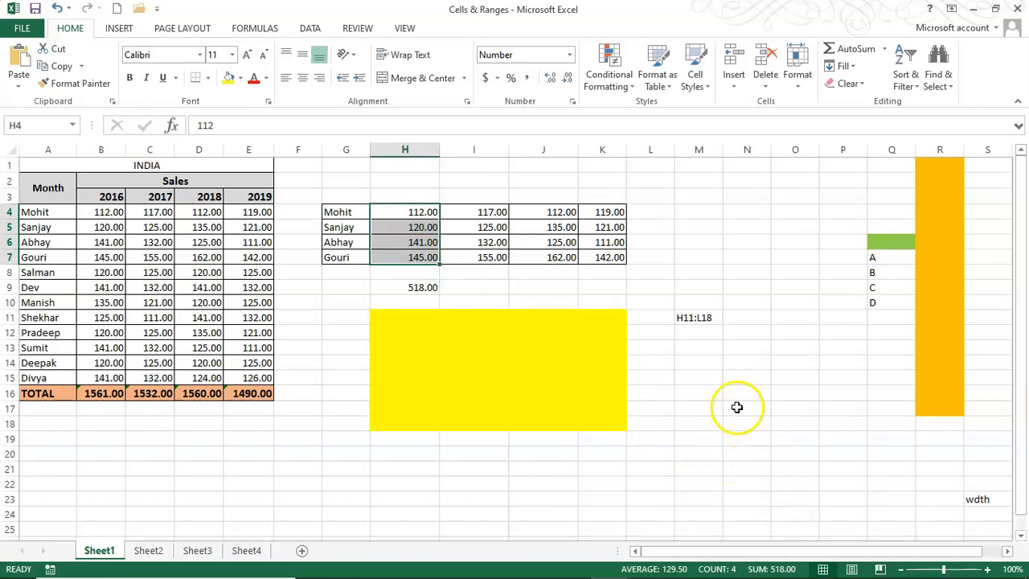
{"action": "left_click", "coordinate": [404, 286]}
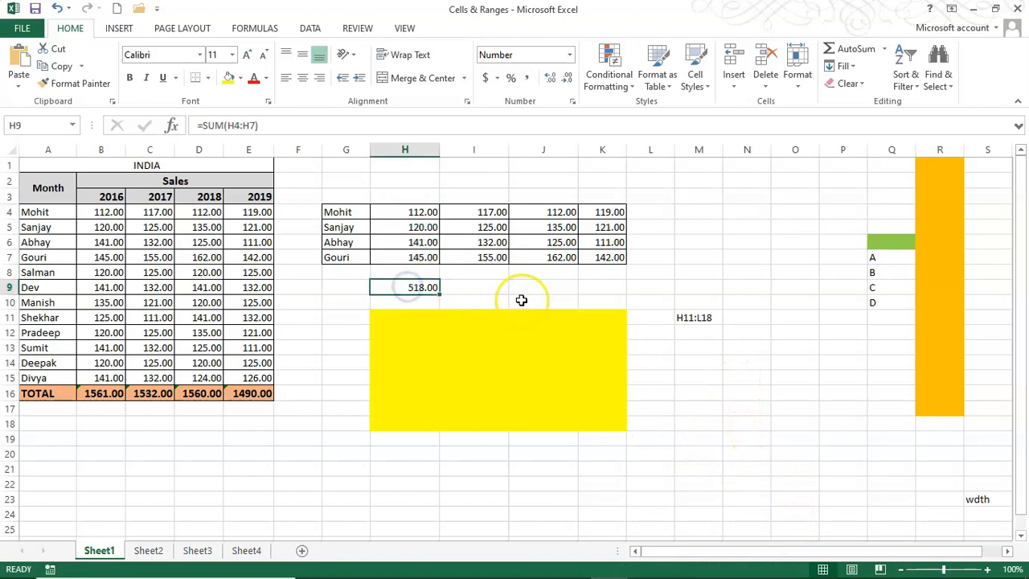
{"action": "key", "text": "Delete"}
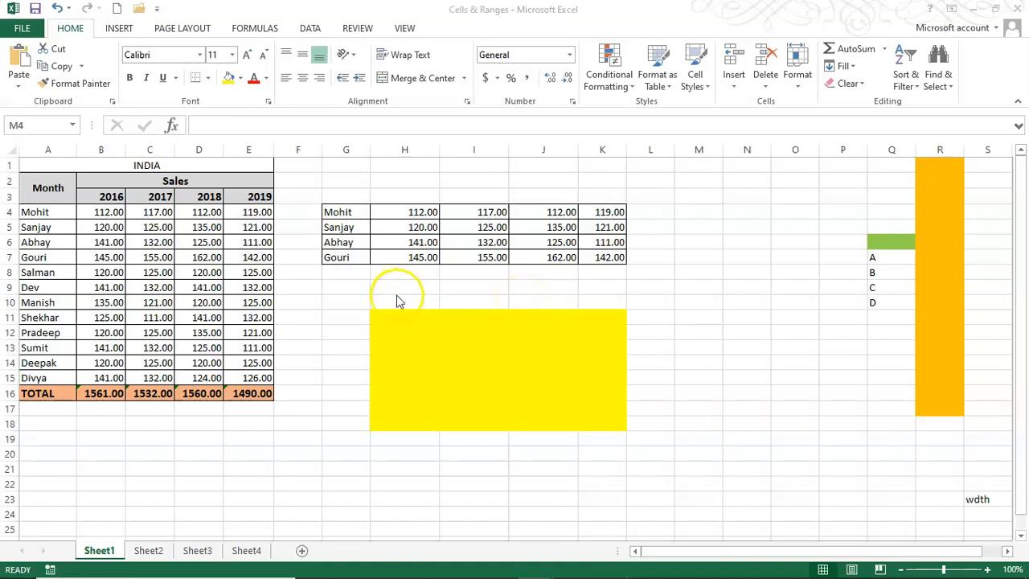
Step: Clear the formats from the range H10:L21 to remove the yellow fill
{"action": "left_click", "coordinate": [396, 301]}
{"action": "left_click_drag", "start_coordinate": [385, 304], "coordinate": [681, 467]}
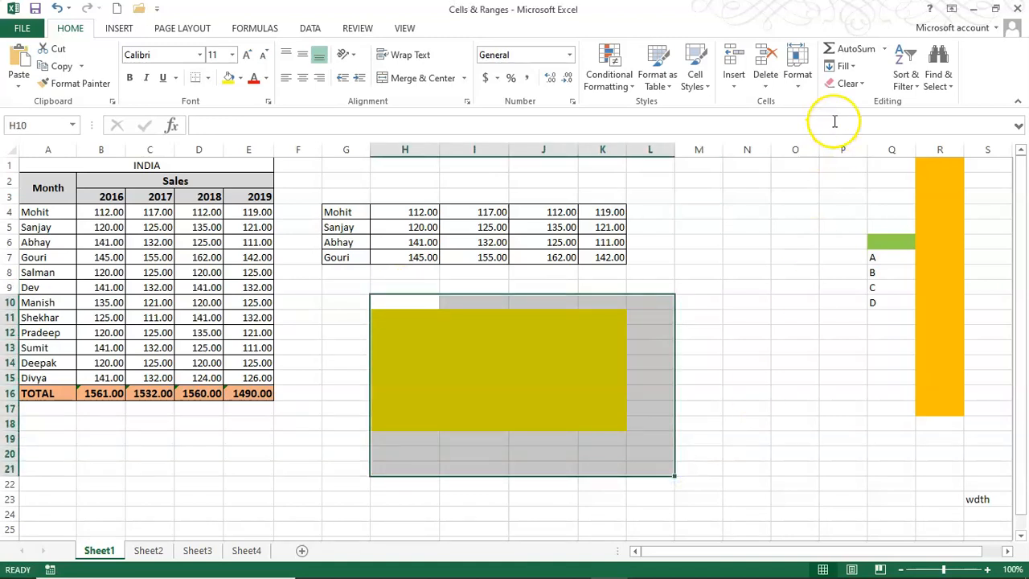
{"action": "left_click", "coordinate": [850, 84]}
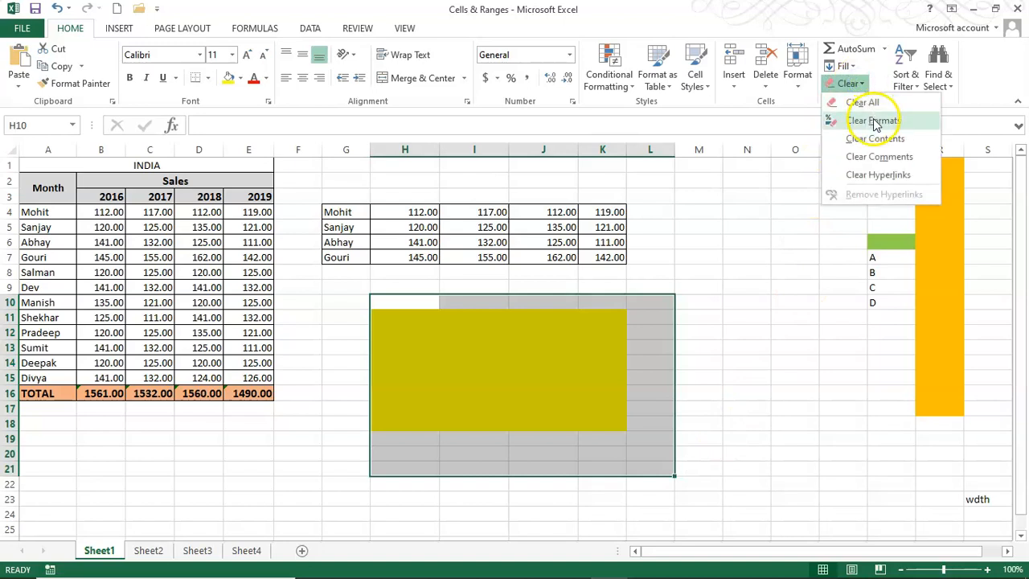
{"action": "left_click", "coordinate": [873, 120]}
{"action": "left_click_drag", "start_coordinate": [777, 340], "coordinate": [743, 362]}
{"action": "left_click", "coordinate": [777, 341]}
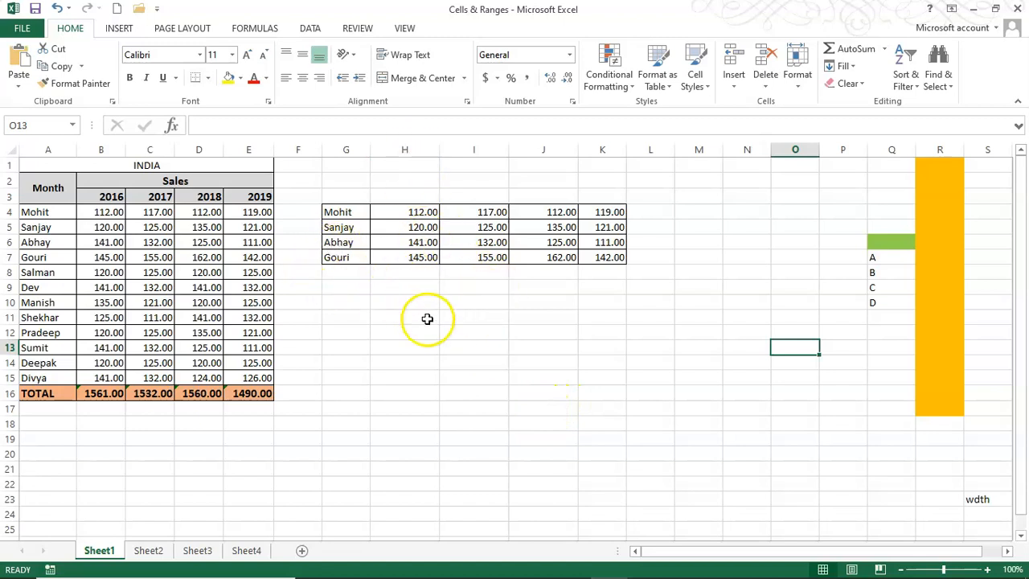
Step: Select the entire column H and the entire row 10 in turn to examine how columns and rows run
{"action": "left_click", "coordinate": [402, 143]}
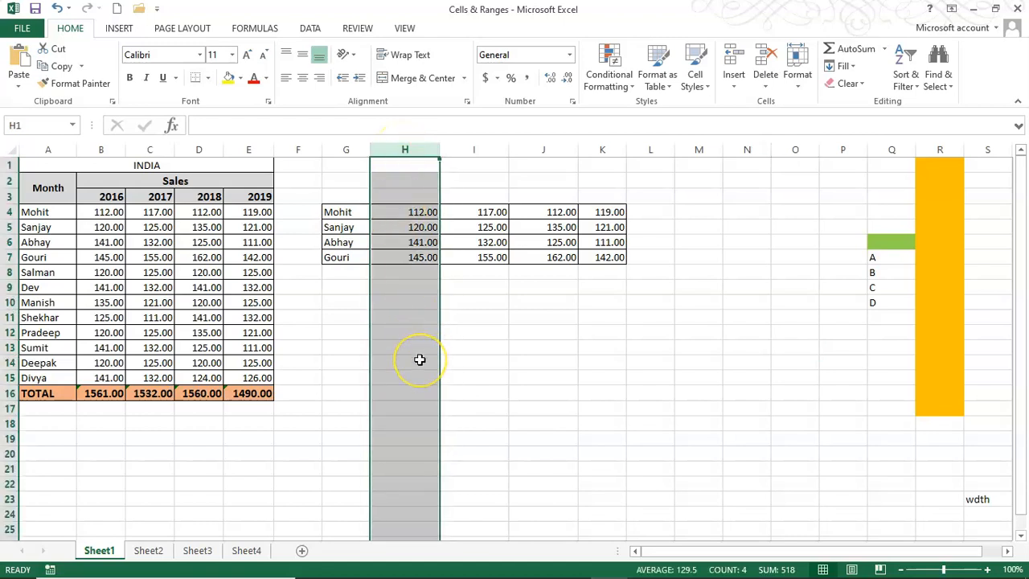
{"action": "left_click", "coordinate": [10, 302]}
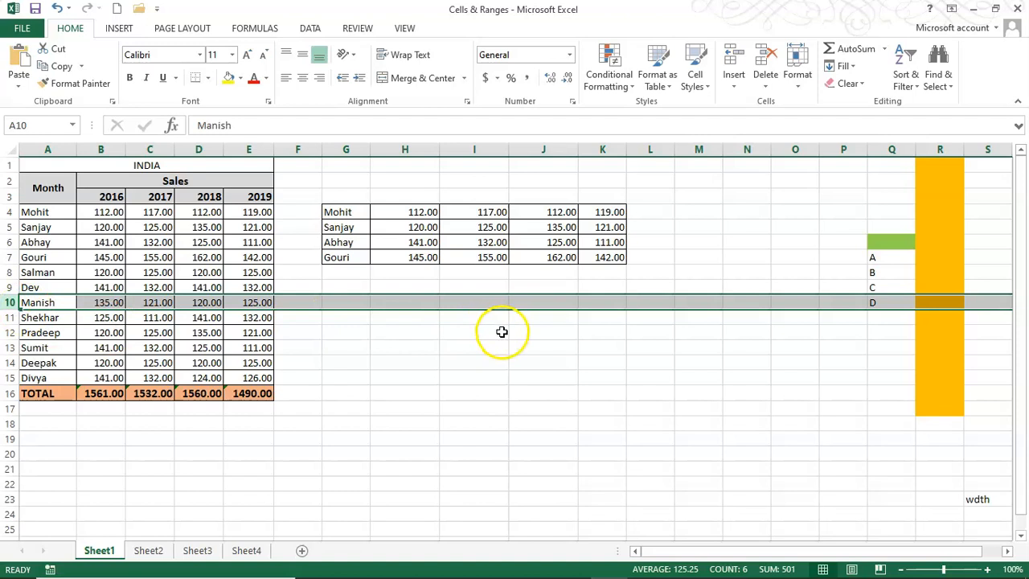
{"action": "left_click", "coordinate": [406, 149]}
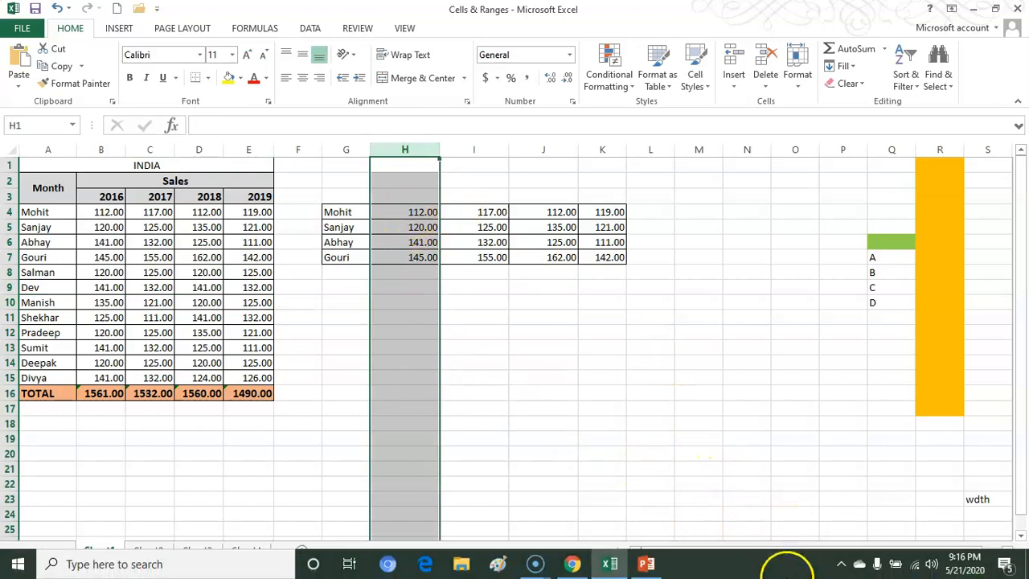
{"action": "left_click", "coordinate": [760, 414]}
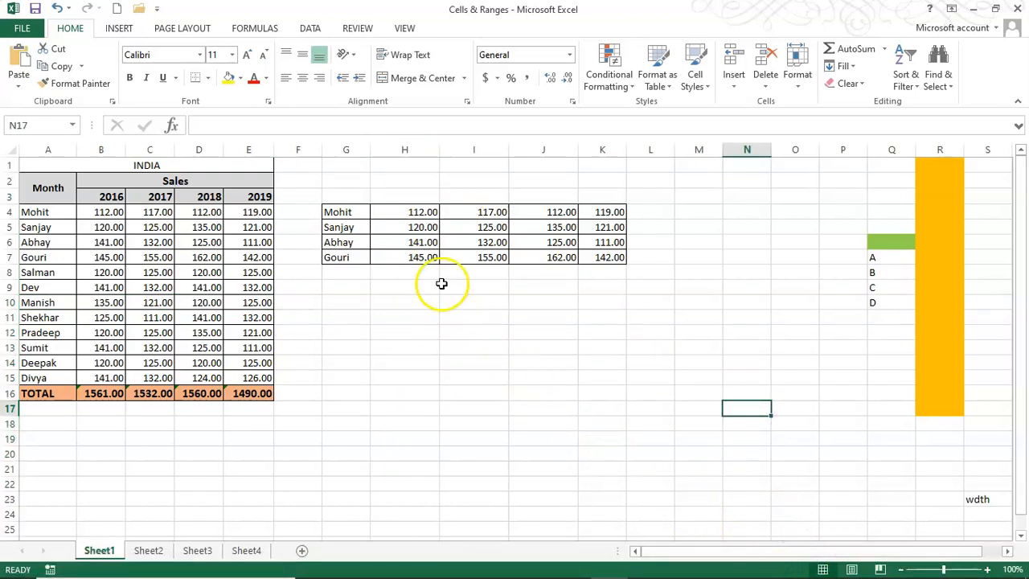
Step: Select column H, row 4 and cell H4 to examine how a column and a row intersect at a cell
{"action": "left_click", "coordinate": [406, 149]}
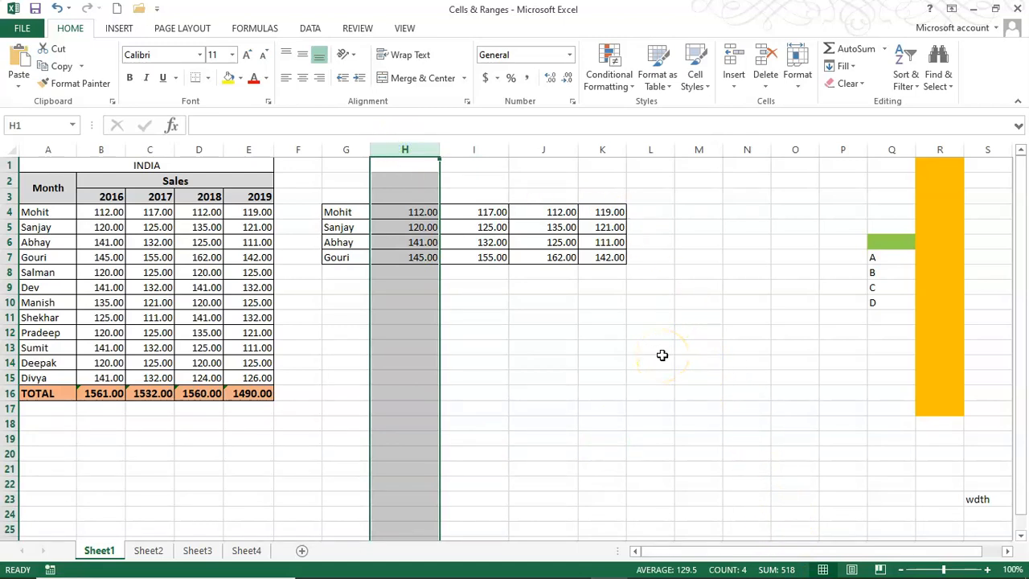
{"action": "left_click", "coordinate": [12, 211]}
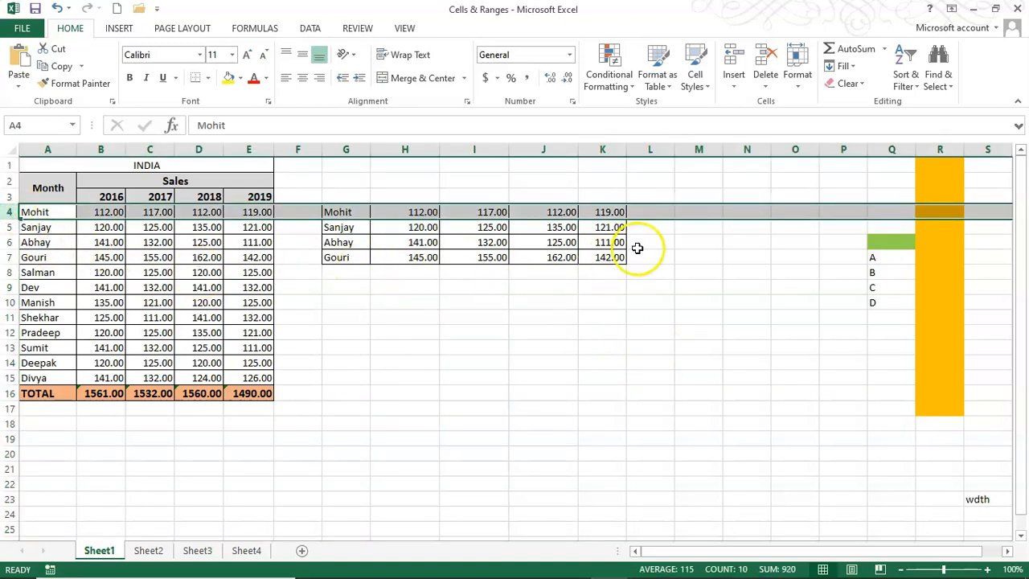
{"action": "left_click", "coordinate": [414, 213]}
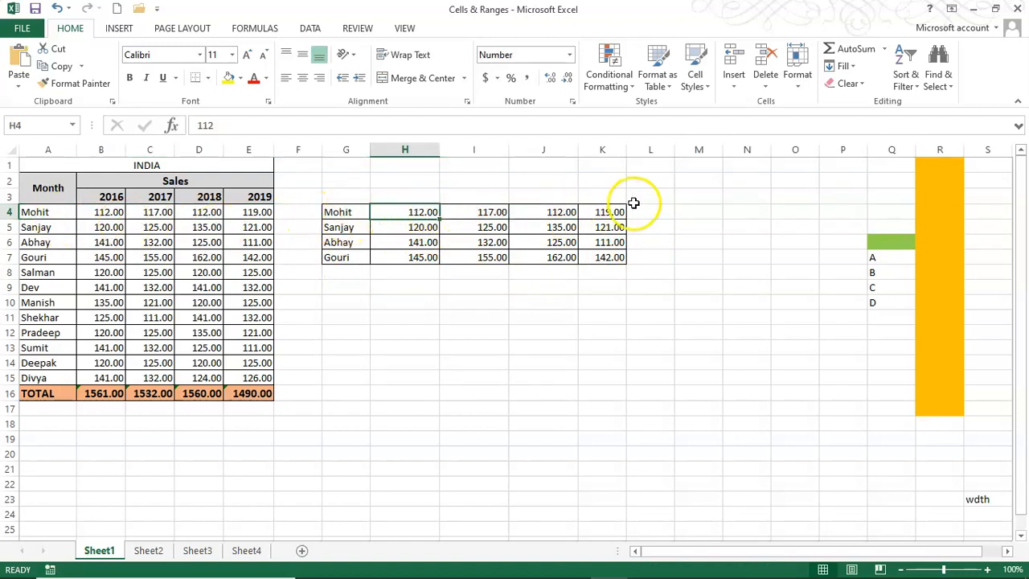
{"action": "left_click", "coordinate": [406, 148]}
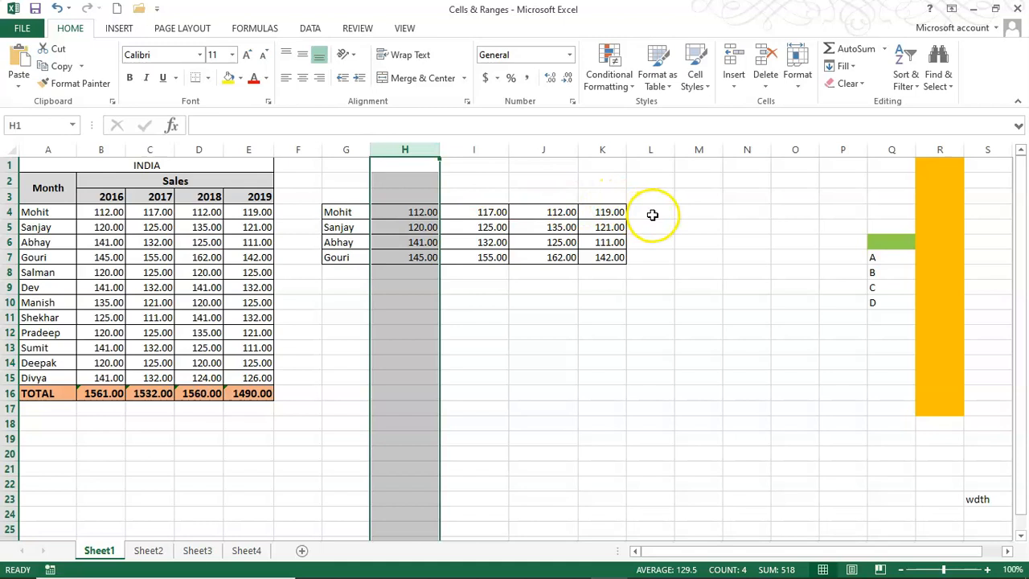
{"action": "left_click", "coordinate": [699, 212]}
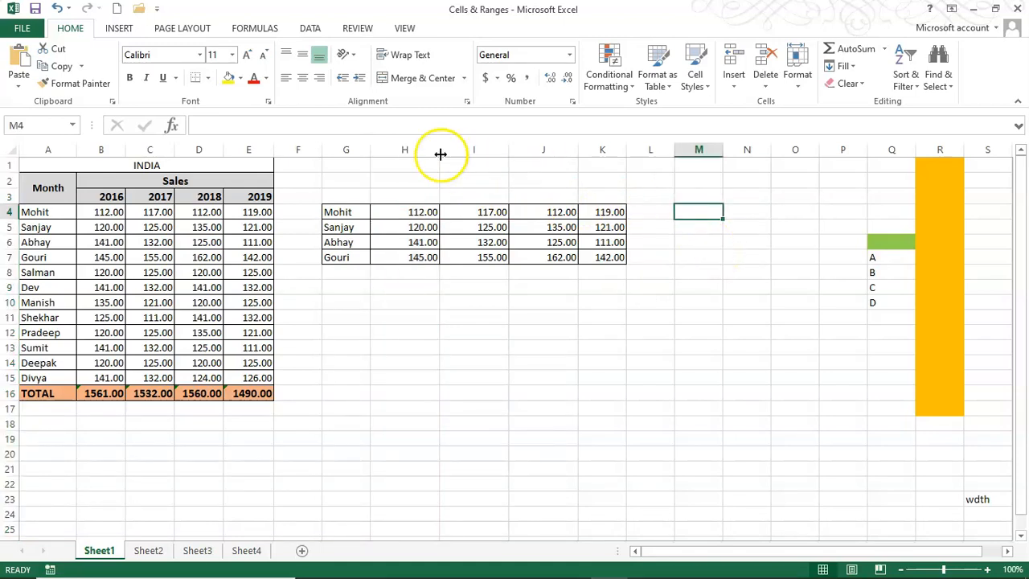
{"action": "left_click", "coordinate": [406, 150]}
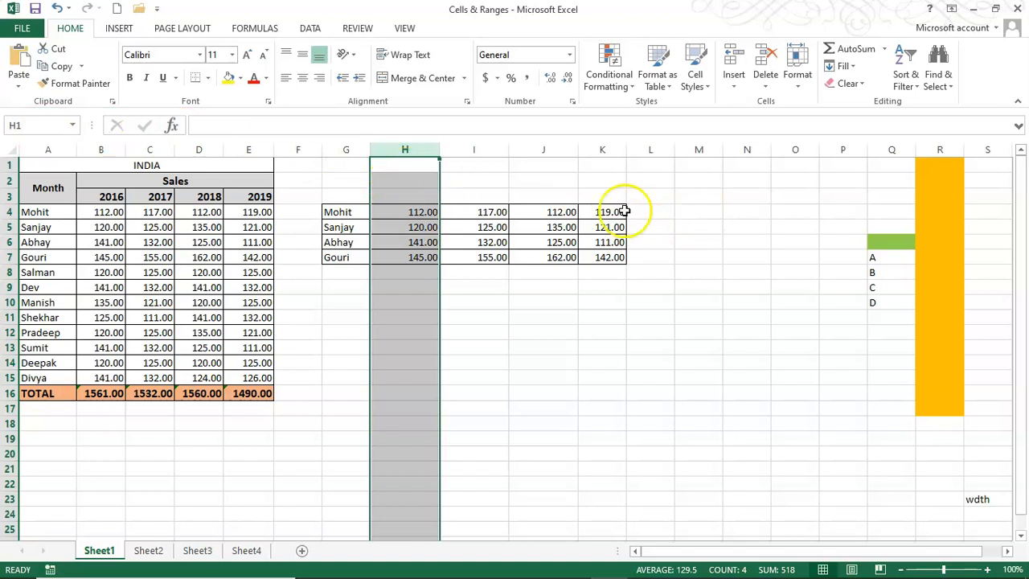
Step: Enter the whole-column reference H:H as text in cell M4 and examine it in the formula bar
{"action": "left_click", "coordinate": [708, 212]}
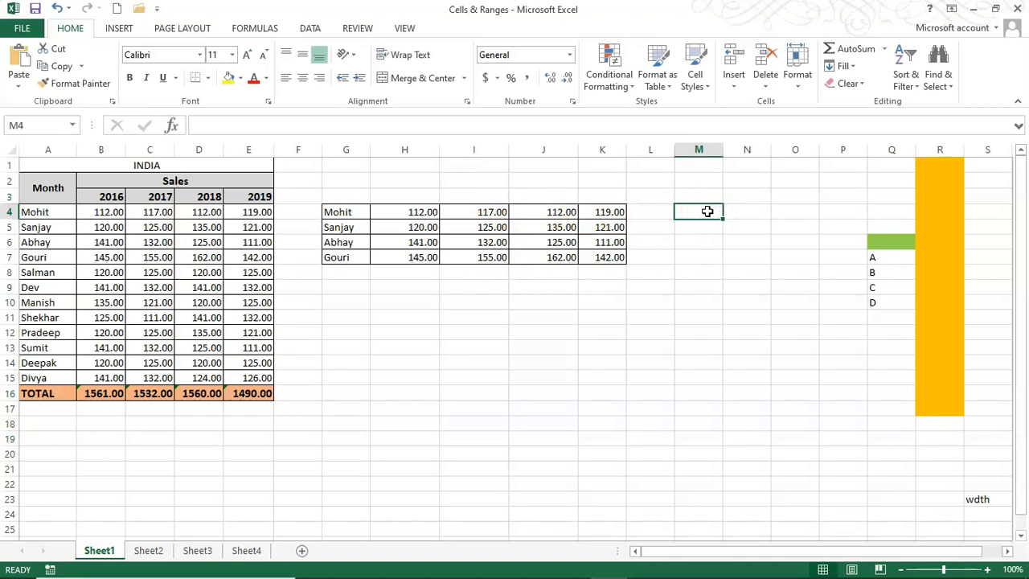
{"action": "type", "text": "h"}
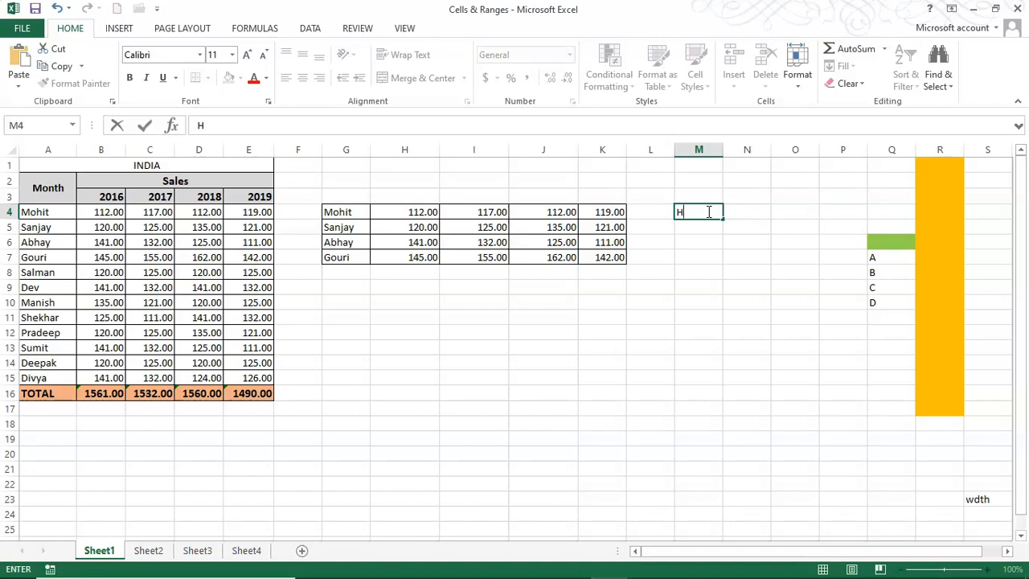
{"action": "left_click", "coordinate": [712, 236]}
{"action": "left_click", "coordinate": [700, 214]}
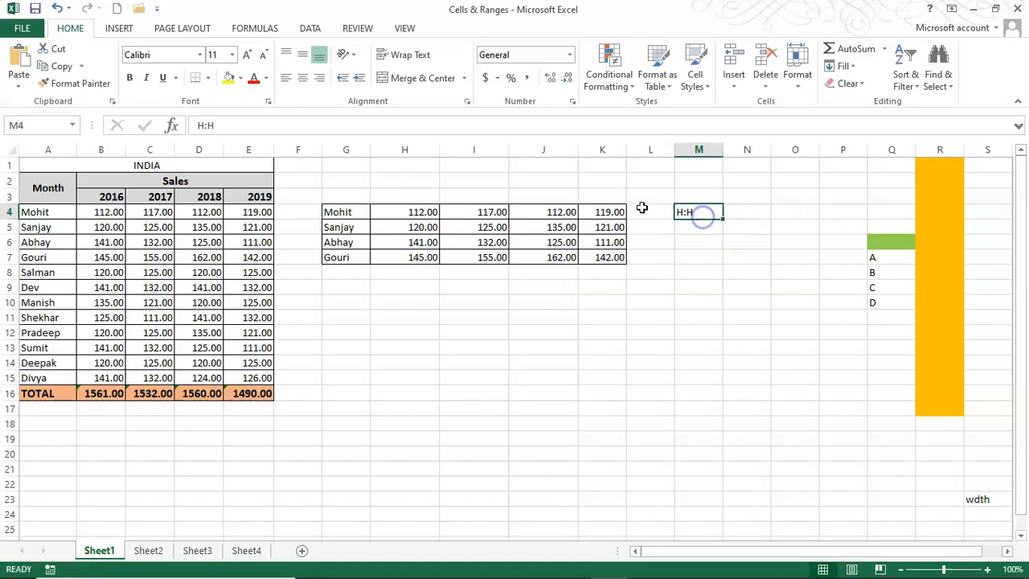
{"action": "left_click_drag", "start_coordinate": [224, 126], "coordinate": [194, 125]}
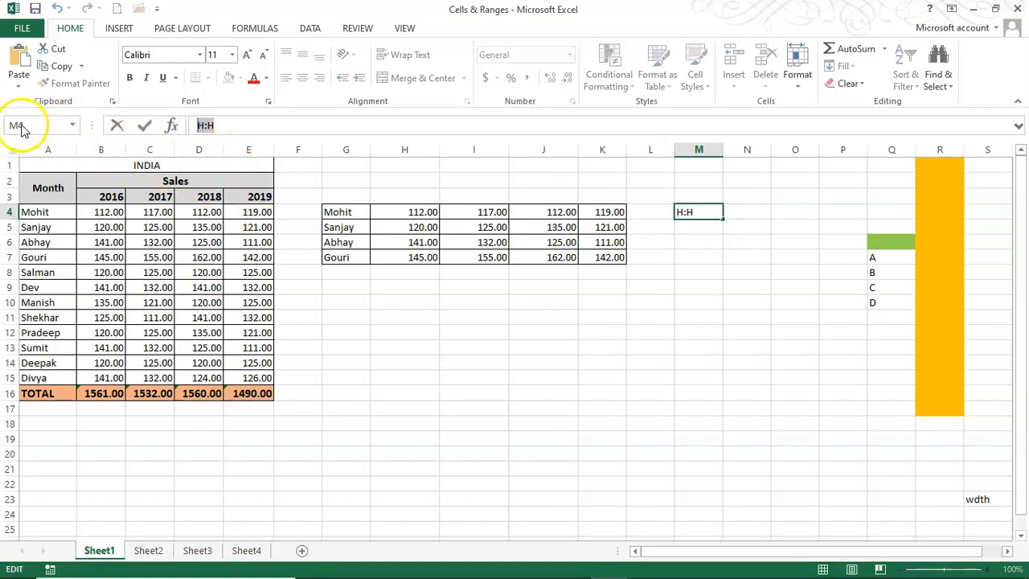
{"action": "left_click", "coordinate": [325, 318]}
Step: Jump to the reference H:H to select the entire column H
{"action": "left_click", "coordinate": [31, 126]}
{"action": "type", "text": "H:H"}
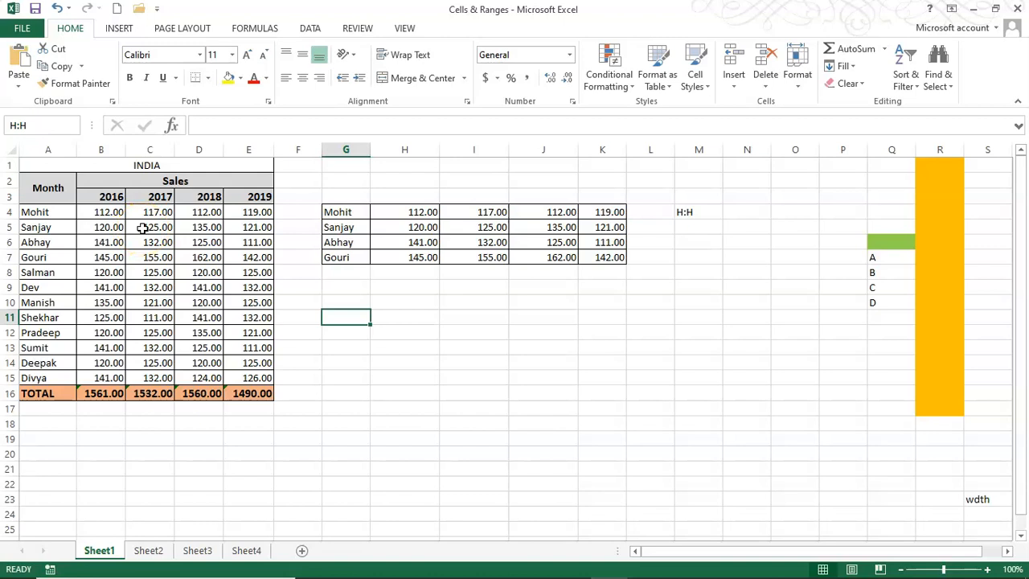
{"action": "key", "text": "Return"}
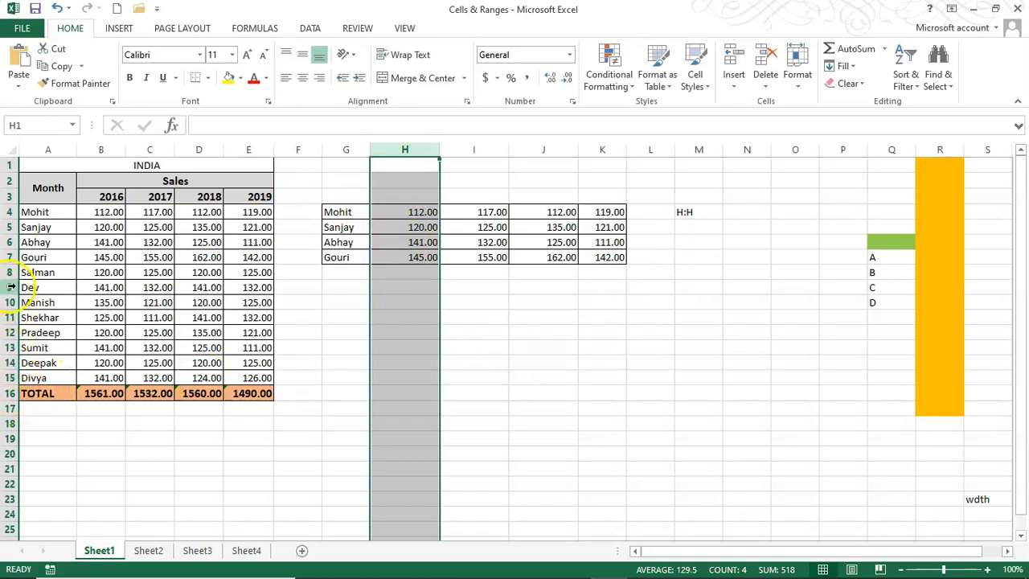
Step: Enter 7:07 in cell M5, directly below the column reference
{"action": "left_click", "coordinate": [692, 224]}
{"action": "type", "text": "7"}
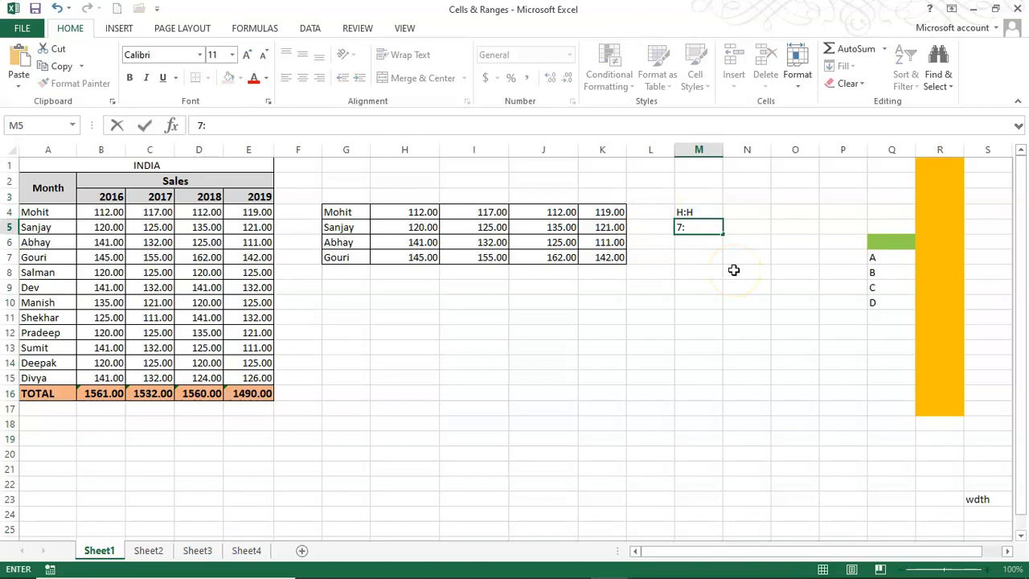
{"action": "type", "text": ":07"}
{"action": "key", "text": "Return"}
{"action": "left_click", "coordinate": [714, 229]}
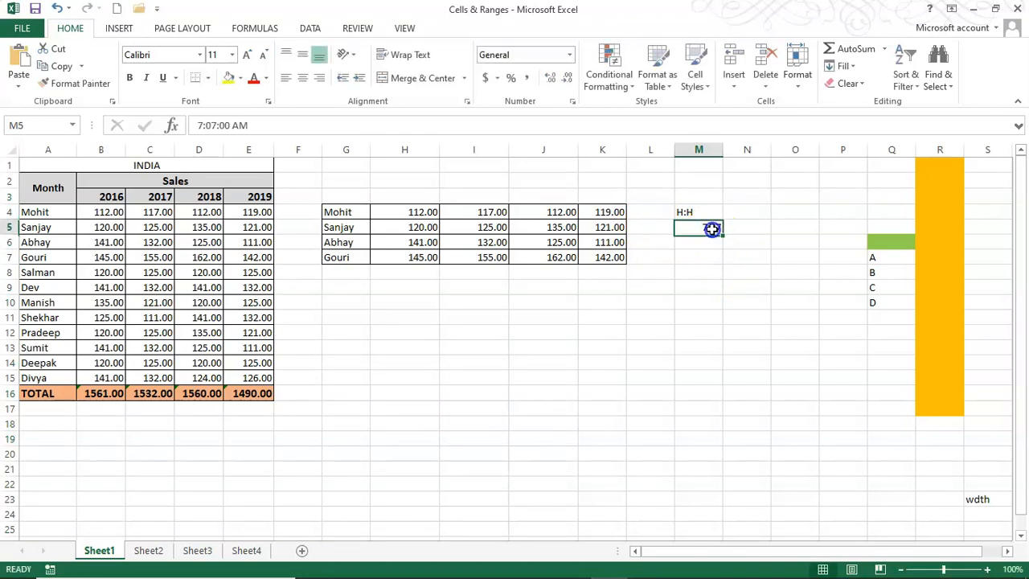
Step: Jump to the reference 7:7 to select the entire row 7
{"action": "left_click", "coordinate": [51, 125]}
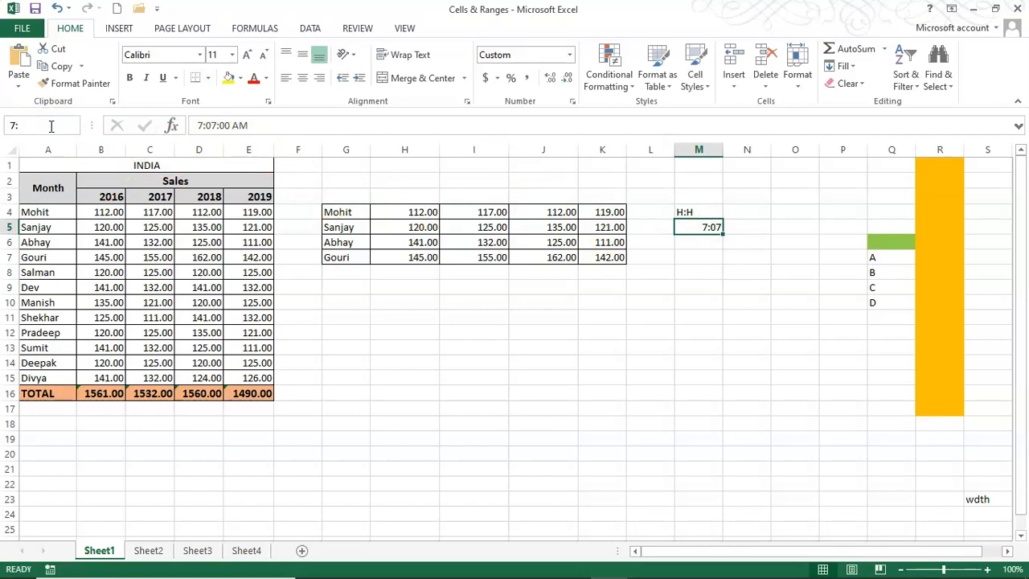
{"action": "type", "text": "7:7"}
{"action": "key", "text": "Return"}
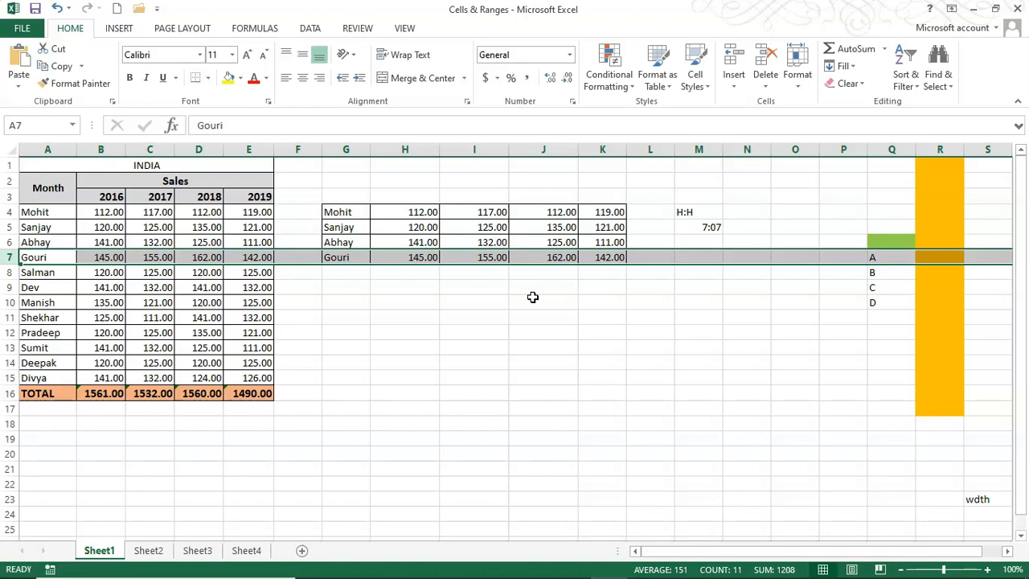
{"action": "left_click", "coordinate": [457, 361]}
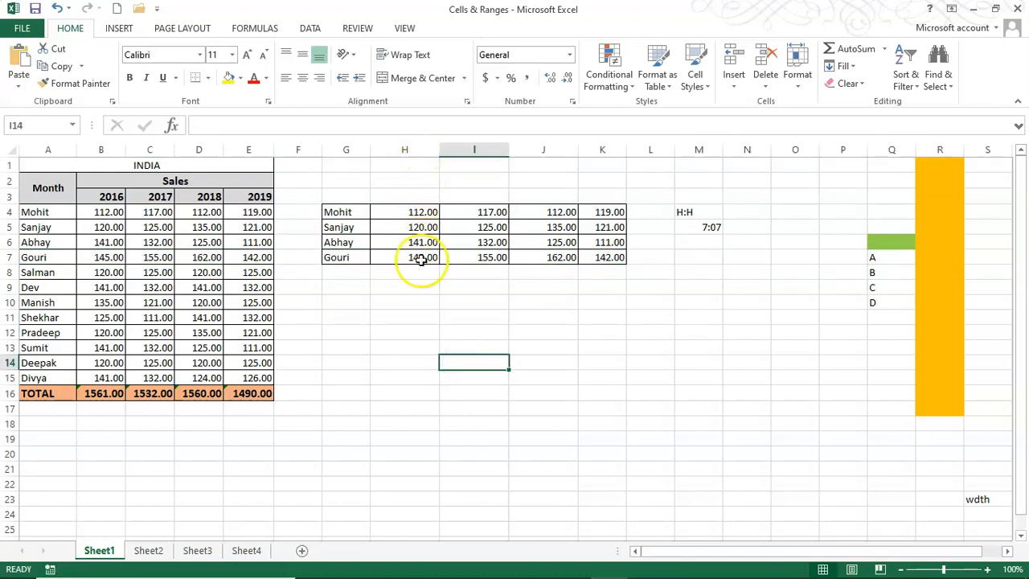
{"action": "scroll", "coordinate": [413, 429], "scroll_direction": "down", "scroll_amount": 5}
{"action": "left_click", "coordinate": [415, 417]}
{"action": "scroll", "coordinate": [404, 354], "scroll_direction": "up", "scroll_amount": 5}
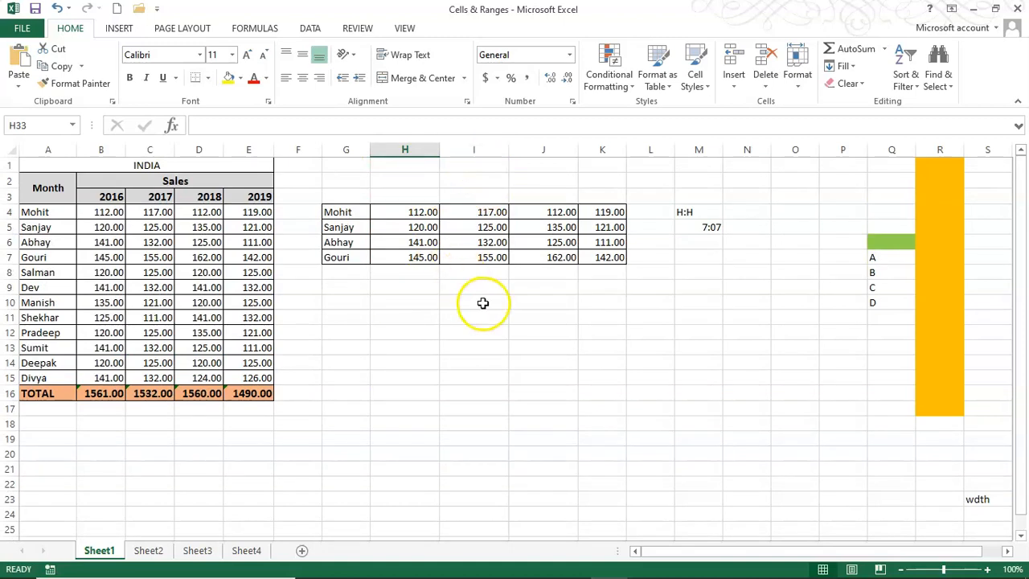
Step: Label cell I1 "SUM OF H COLUMN" and total the whole column in I2 with the formula =SUM(H:H)
{"action": "left_click", "coordinate": [475, 172]}
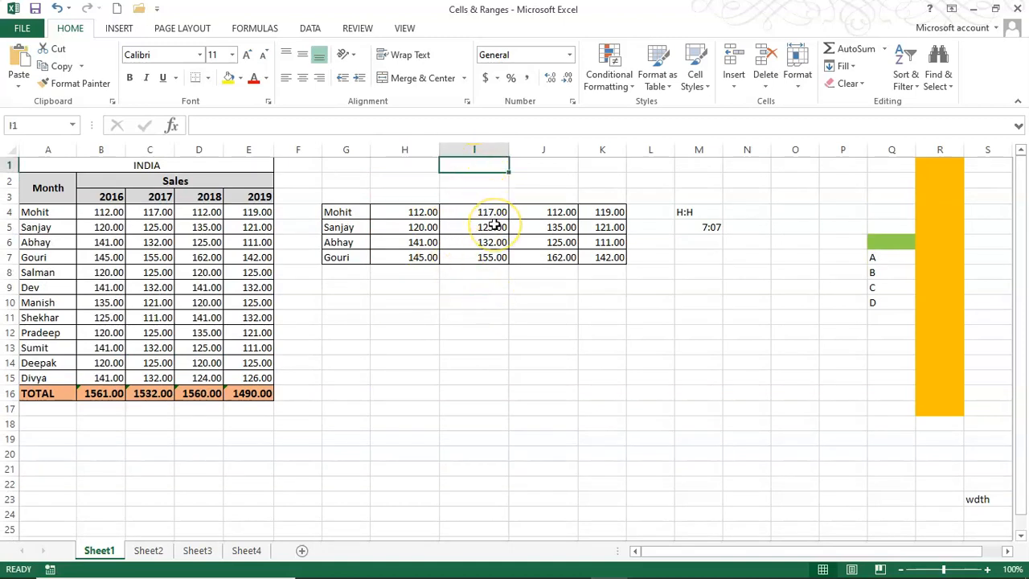
{"action": "type", "text": "SUM OF H COLUMN"}
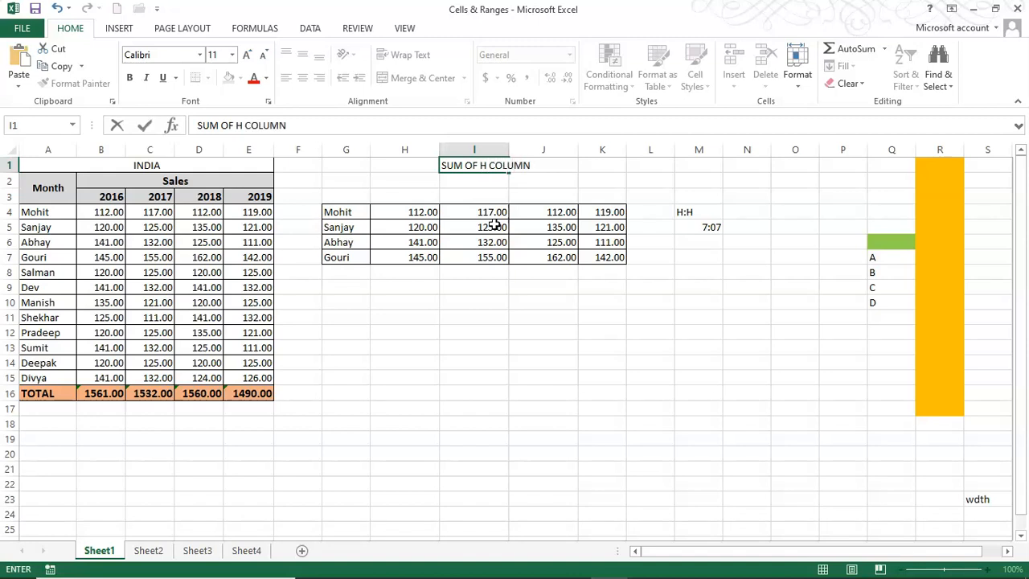
{"action": "key", "text": "Return"}
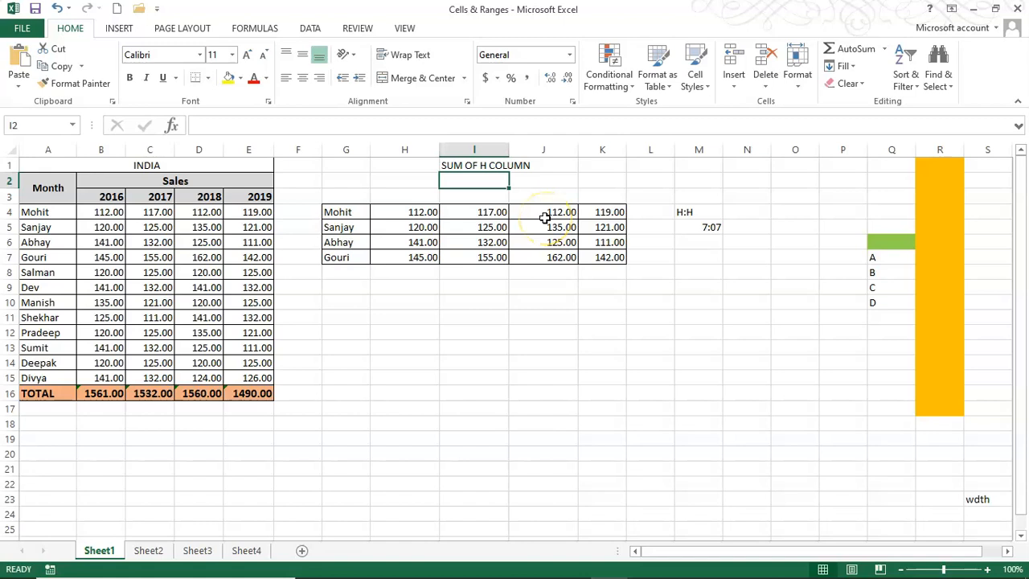
{"action": "type", "text": "=SUM"}
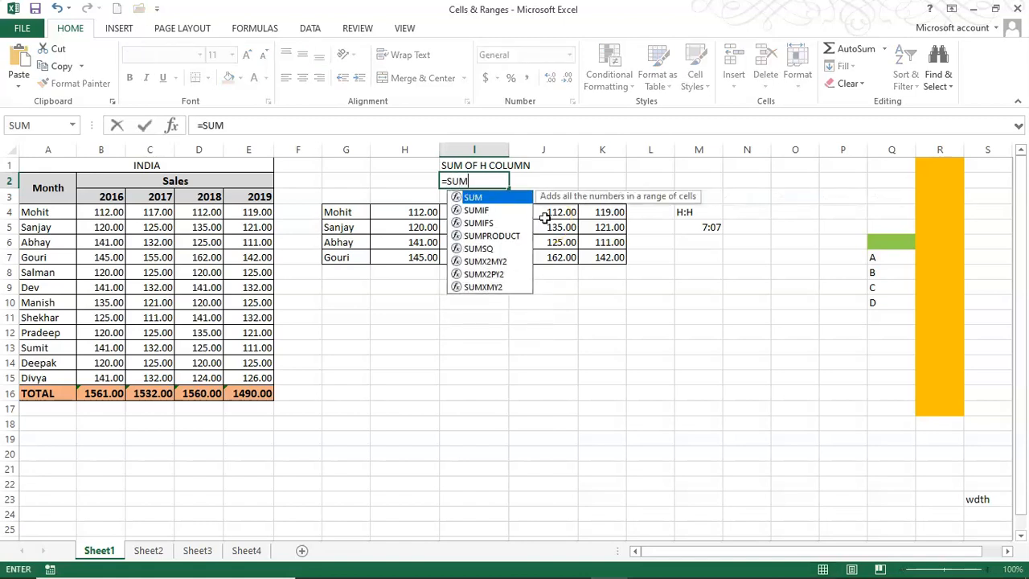
{"action": "type", "text": "(H"}
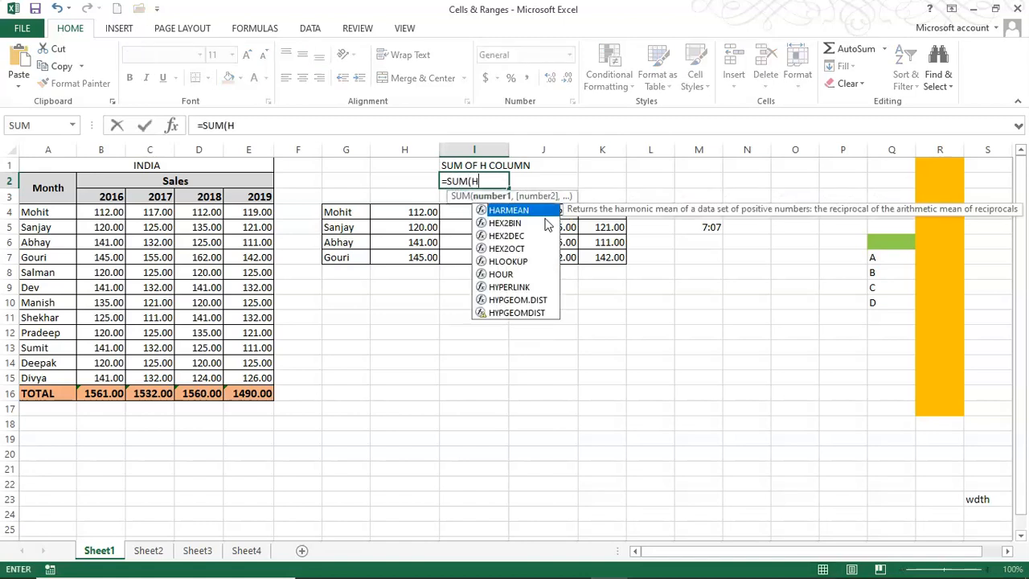
{"action": "type", "text": ":H)"}
{"action": "key", "text": "Return"}
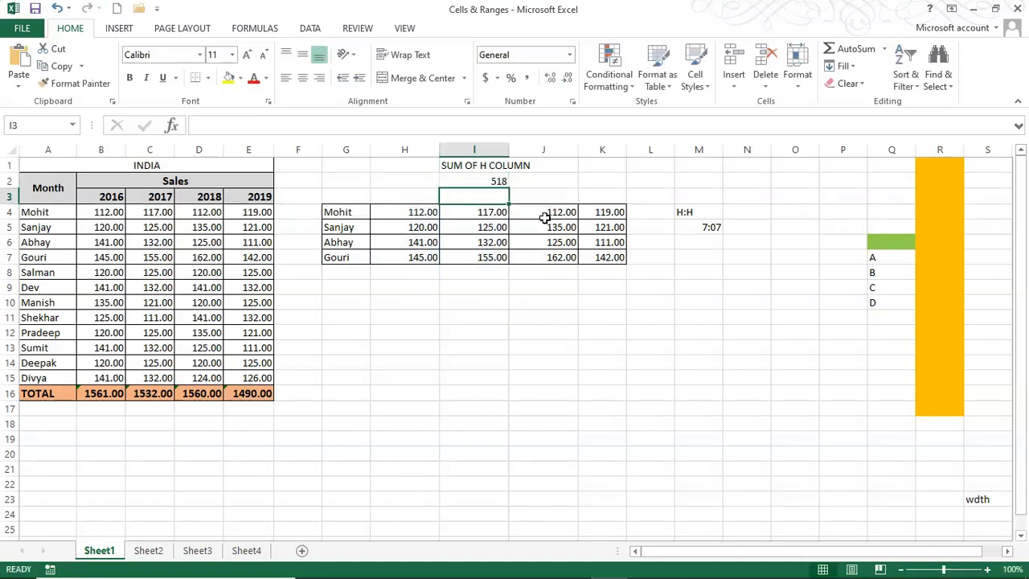
Step: Enter 2200, 24, 254, 2555, 456 and 454 down cells H8:H13 and check the column sum formula in I2
{"action": "left_click", "coordinate": [408, 272]}
{"action": "type", "text": "2200"}
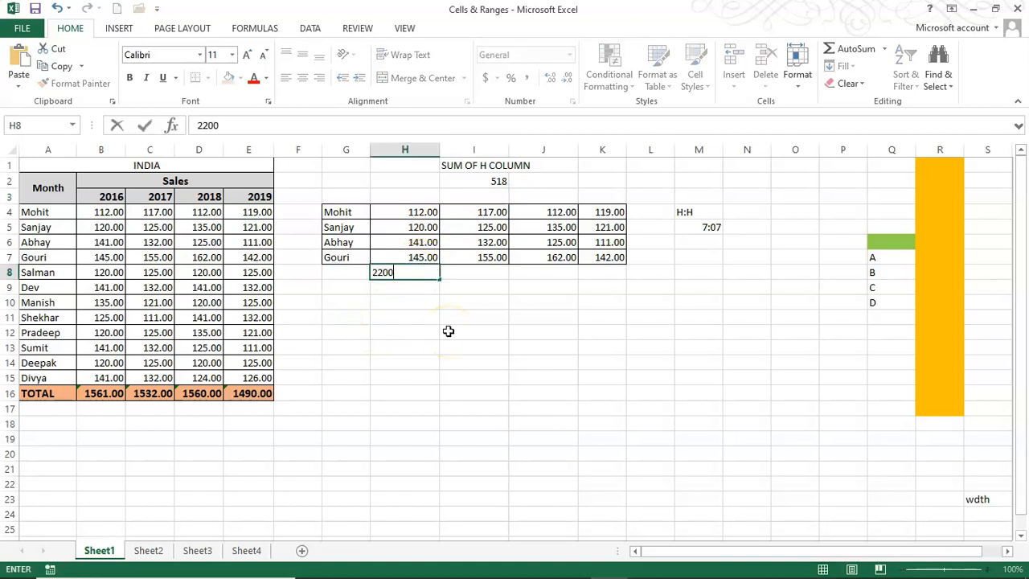
{"action": "key", "text": "Return"}
{"action": "type", "text": "24"}
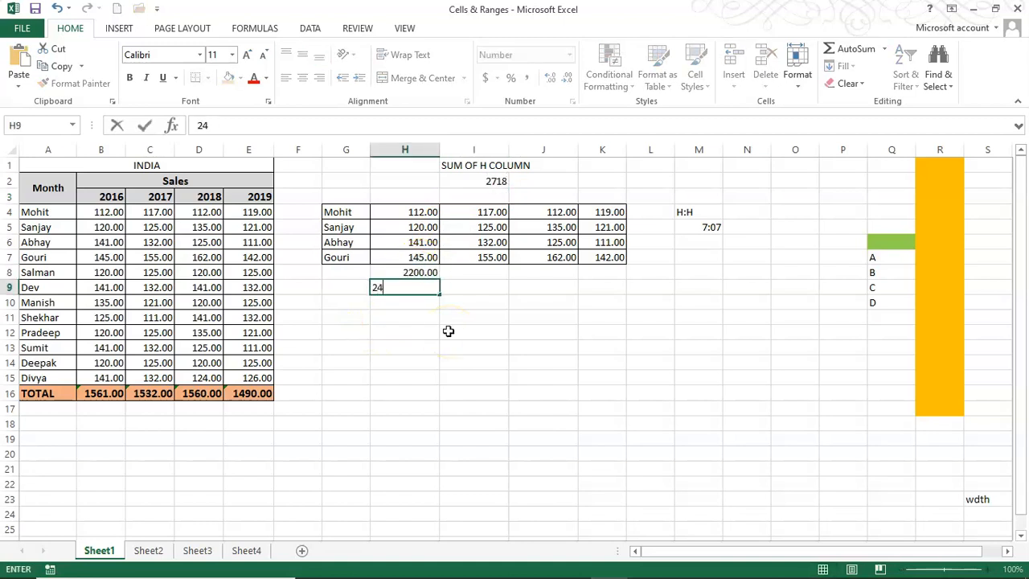
{"action": "key", "text": "Return"}
{"action": "type", "text": "254"}
{"action": "key", "text": "Return"}
{"action": "type", "text": "2555"}
{"action": "key", "text": "Return"}
{"action": "type", "text": "456"}
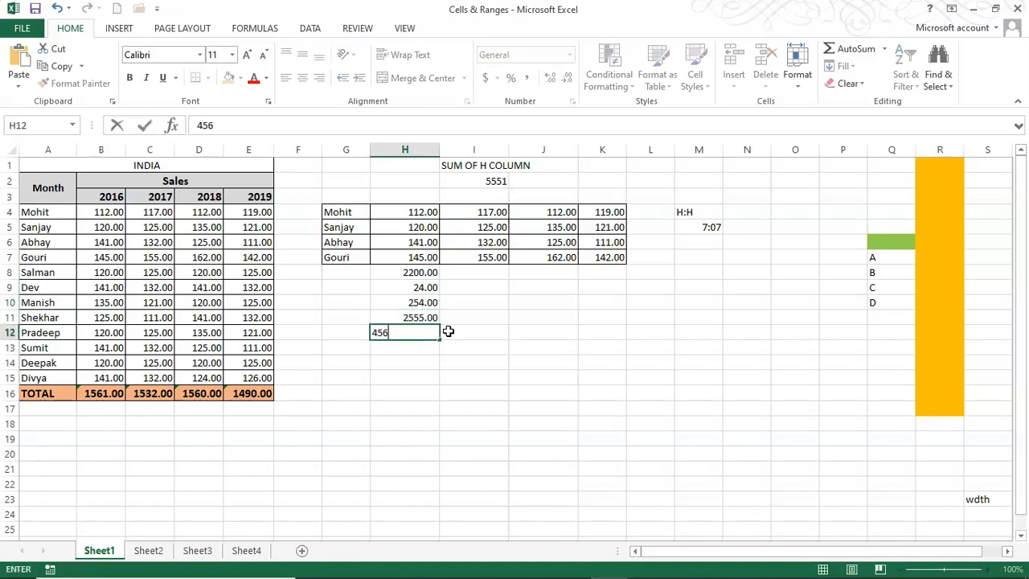
{"action": "key", "text": "Return"}
{"action": "type", "text": "454"}
{"action": "key", "text": "Return"}
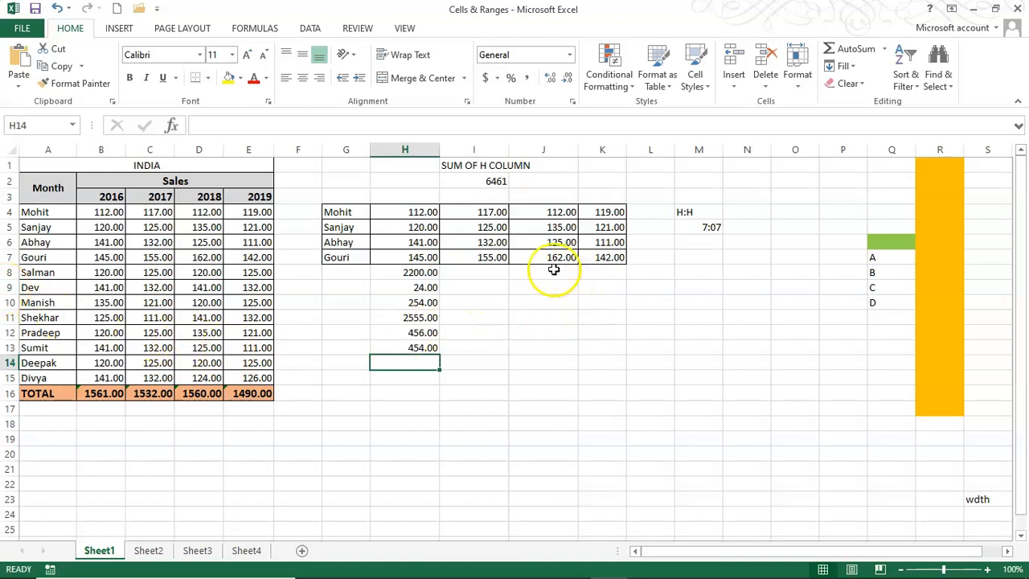
{"action": "left_click", "coordinate": [496, 181]}
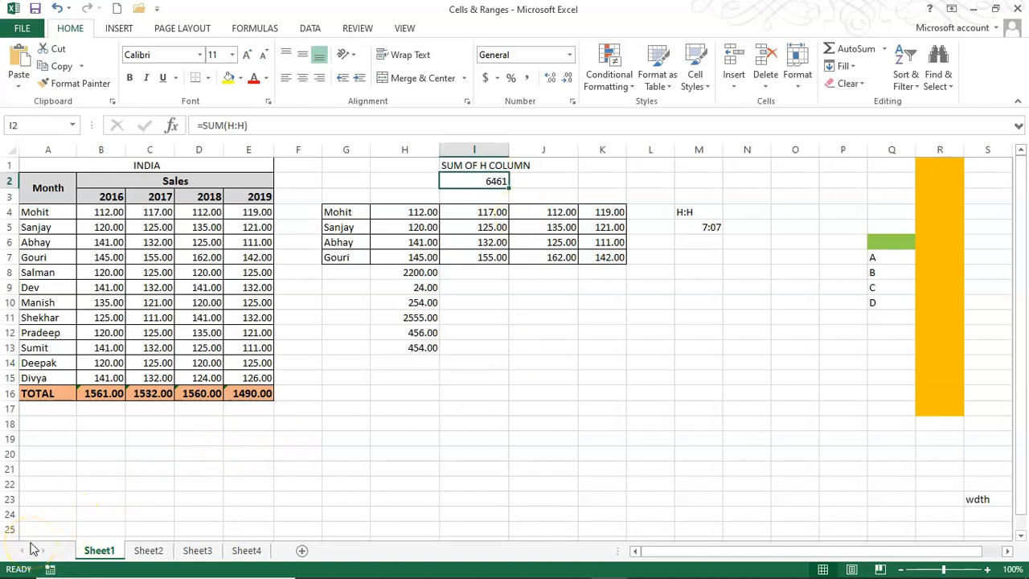
{"action": "left_click", "coordinate": [480, 422]}
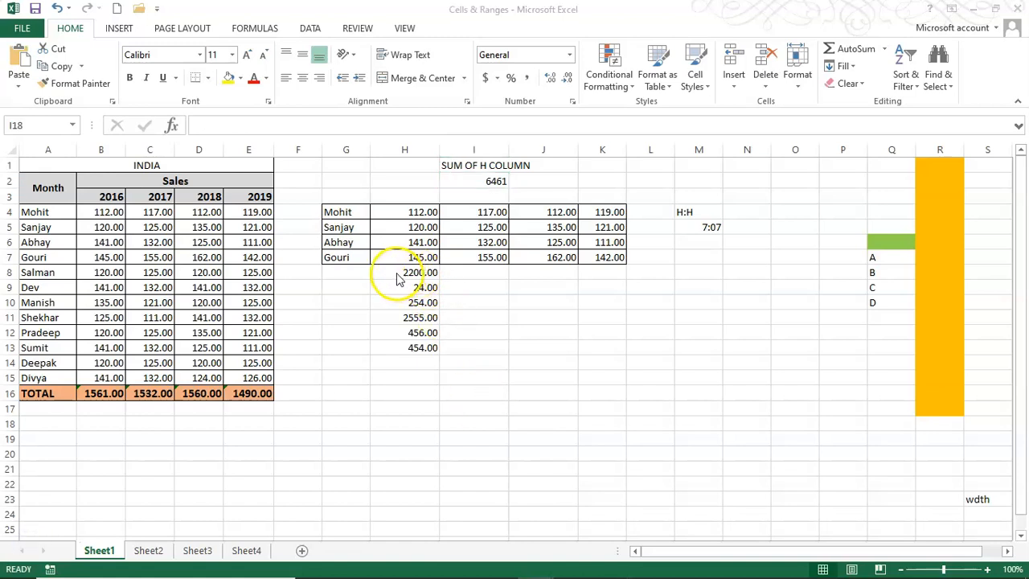
Step: Delete the added numbers from H8:H13 and the reference entries from M4:M7
{"action": "left_click_drag", "start_coordinate": [398, 277], "coordinate": [434, 350]}
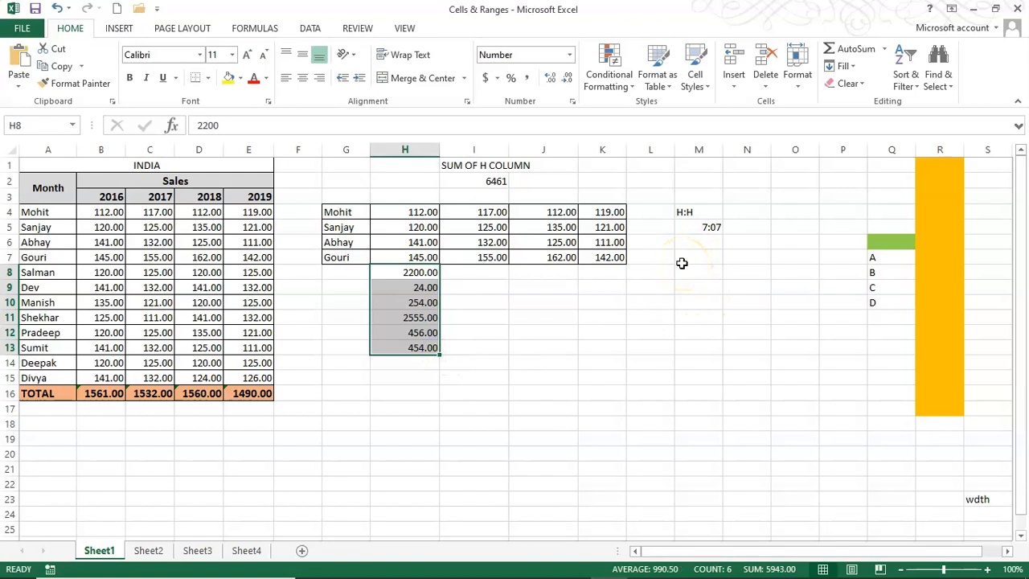
{"action": "key", "text": "Delete"}
{"action": "left_click_drag", "start_coordinate": [682, 215], "coordinate": [707, 252]}
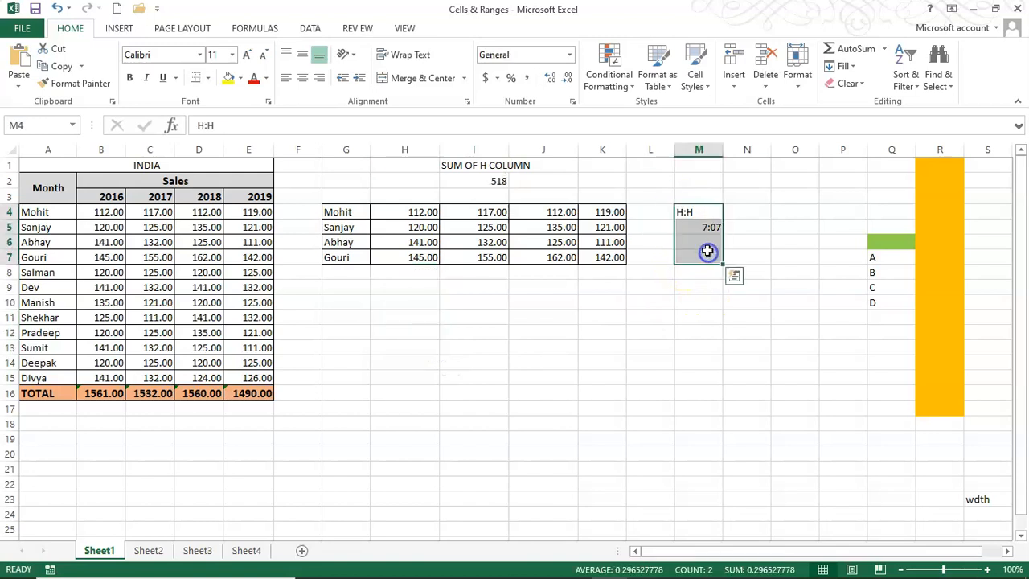
{"action": "key", "text": "Delete"}
Step: Delete the column sum label and its formula by clearing the contents of I1:J3
{"action": "left_click", "coordinate": [477, 167]}
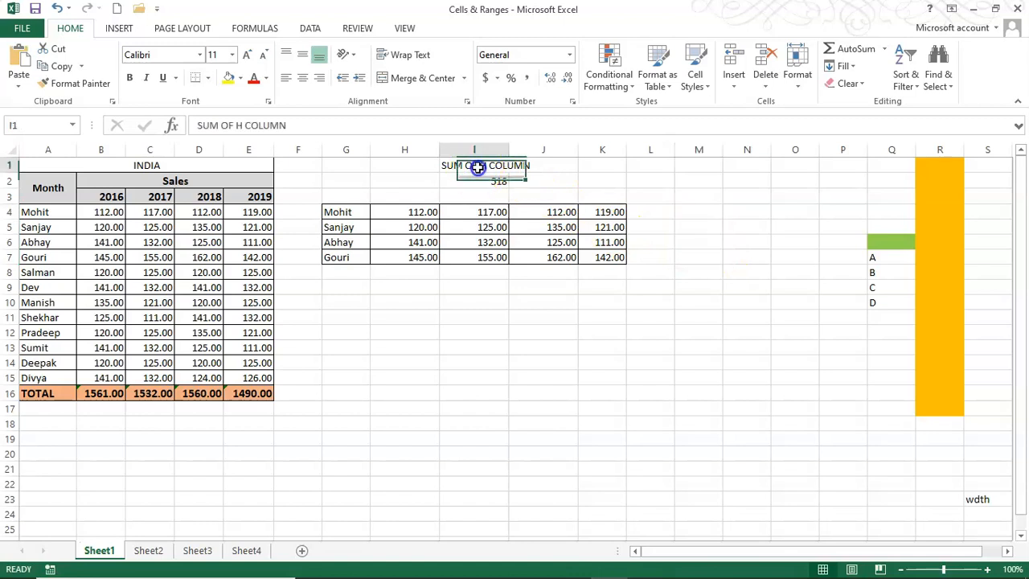
{"action": "left_click_drag", "start_coordinate": [477, 167], "coordinate": [516, 189]}
{"action": "key", "text": "Delete"}
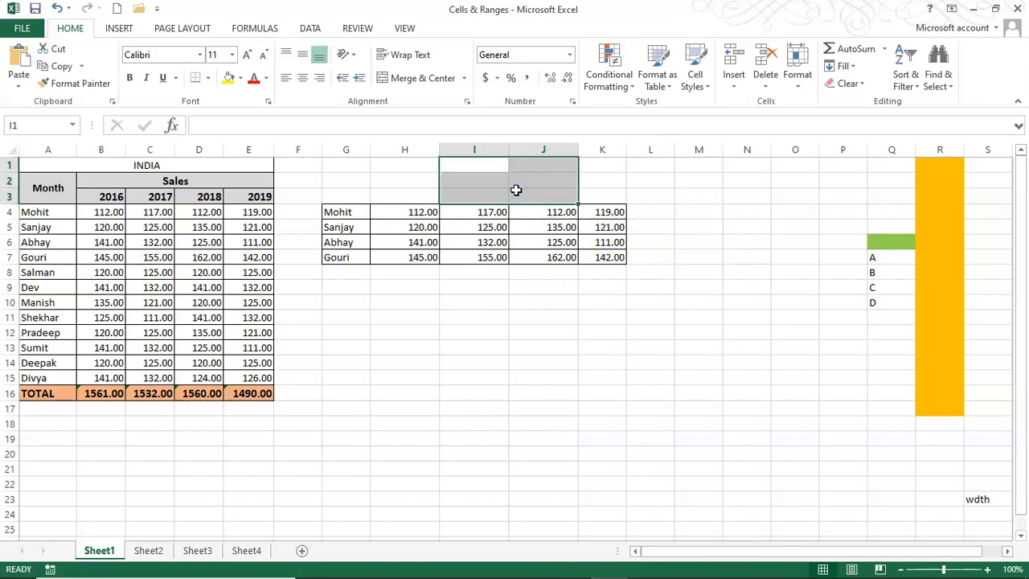
{"action": "left_click", "coordinate": [585, 346]}
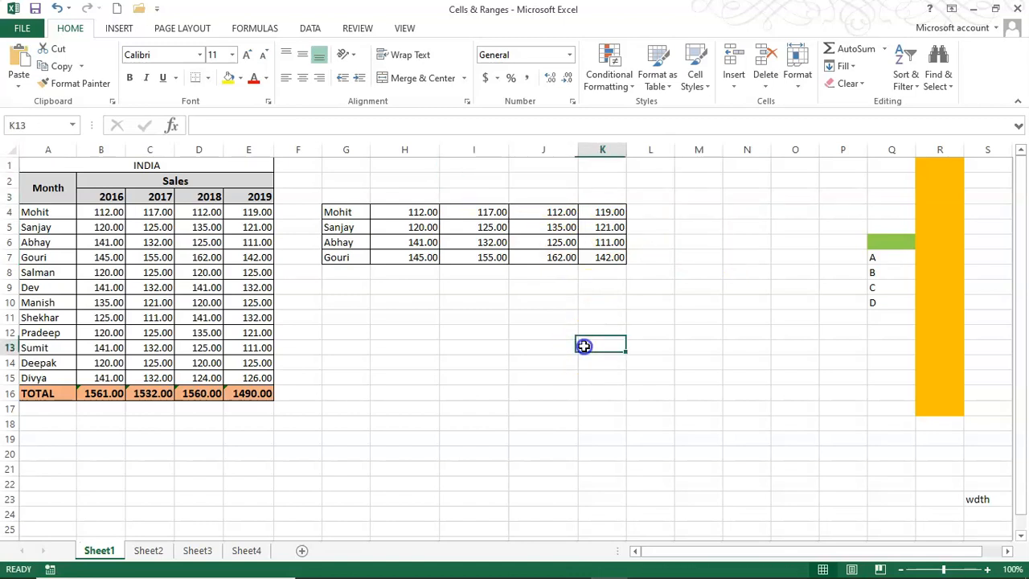
Step: Delete the entire columns G through K, including the small four-row table
{"action": "left_click_drag", "start_coordinate": [348, 150], "coordinate": [607, 160]}
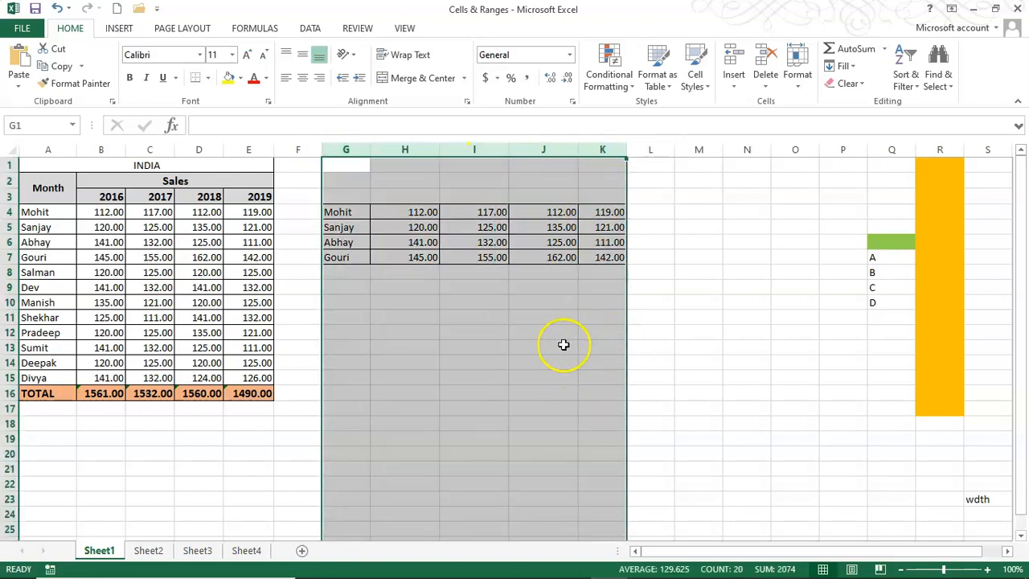
{"action": "right_click", "coordinate": [597, 150]}
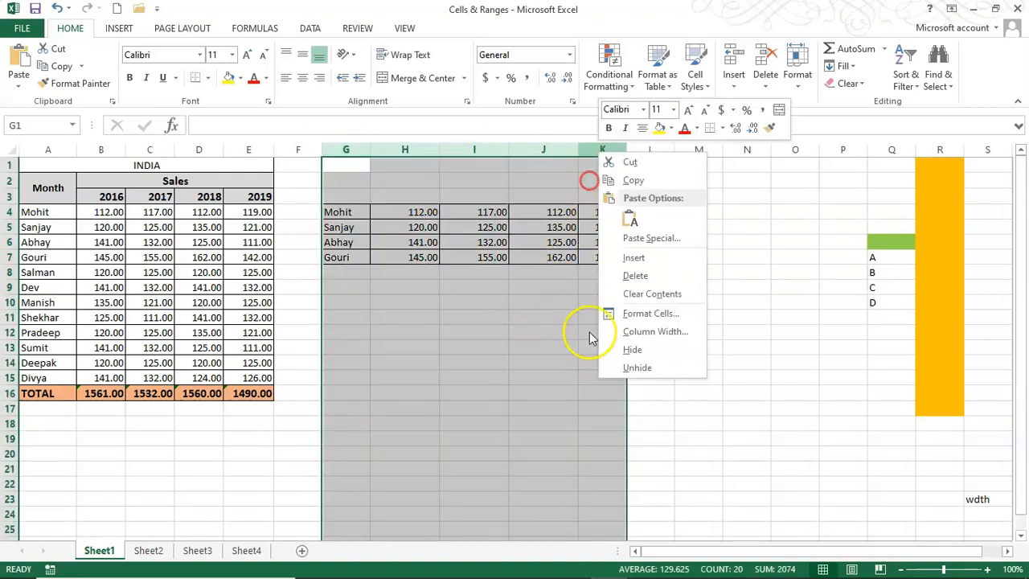
{"action": "left_click", "coordinate": [638, 281]}
{"action": "left_click", "coordinate": [489, 378]}
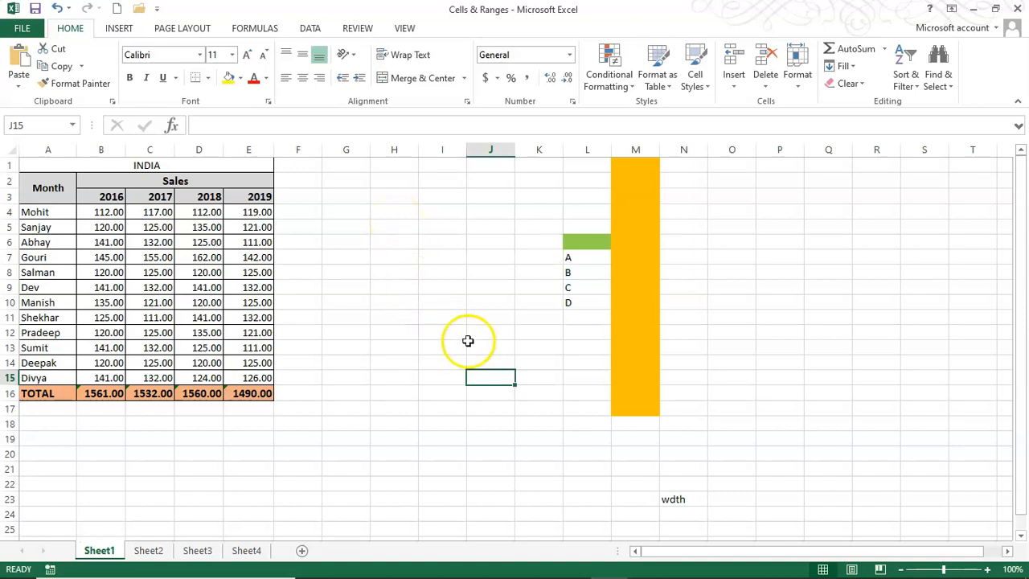
Step: Select cell H4, the range B4:D14 and cell B4 in turn to compare single cells with a range
{"action": "left_click", "coordinate": [388, 211]}
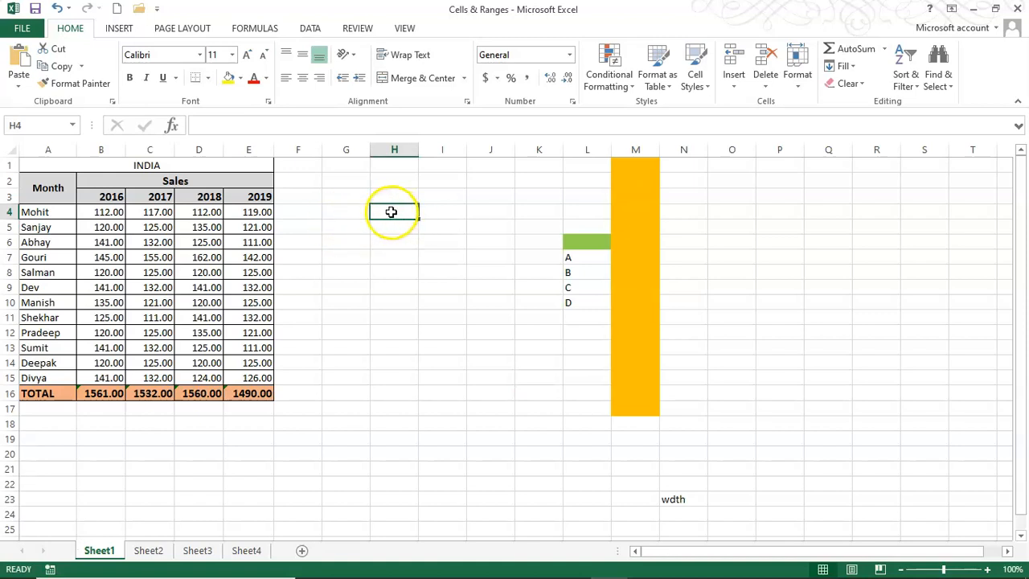
{"action": "left_click_drag", "start_coordinate": [101, 214], "coordinate": [207, 368]}
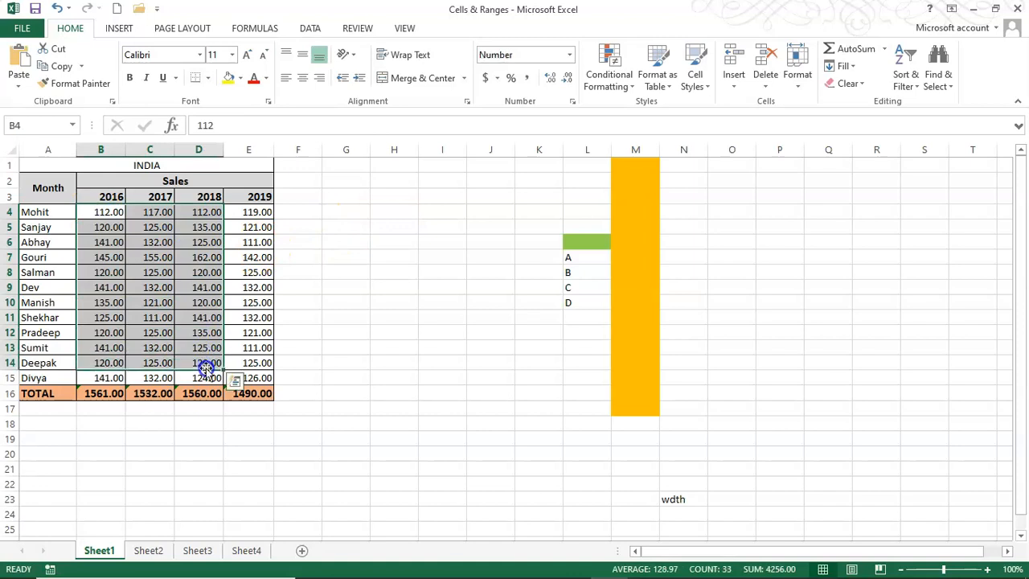
{"action": "left_click", "coordinate": [99, 212]}
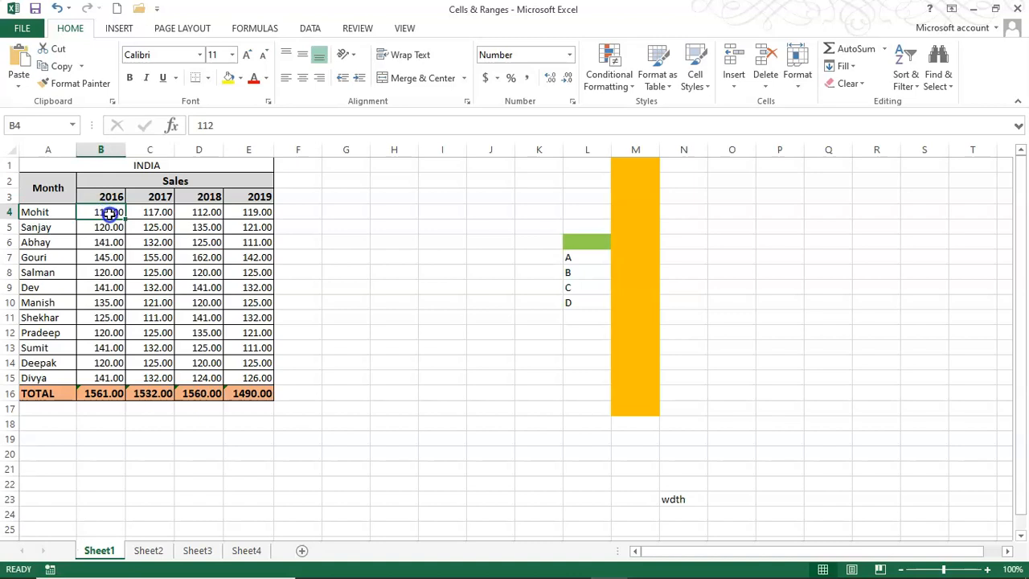
Step: Select the range B4:D14 in the sales table, then move the selection to an empty cell
{"action": "left_click_drag", "start_coordinate": [110, 213], "coordinate": [193, 361]}
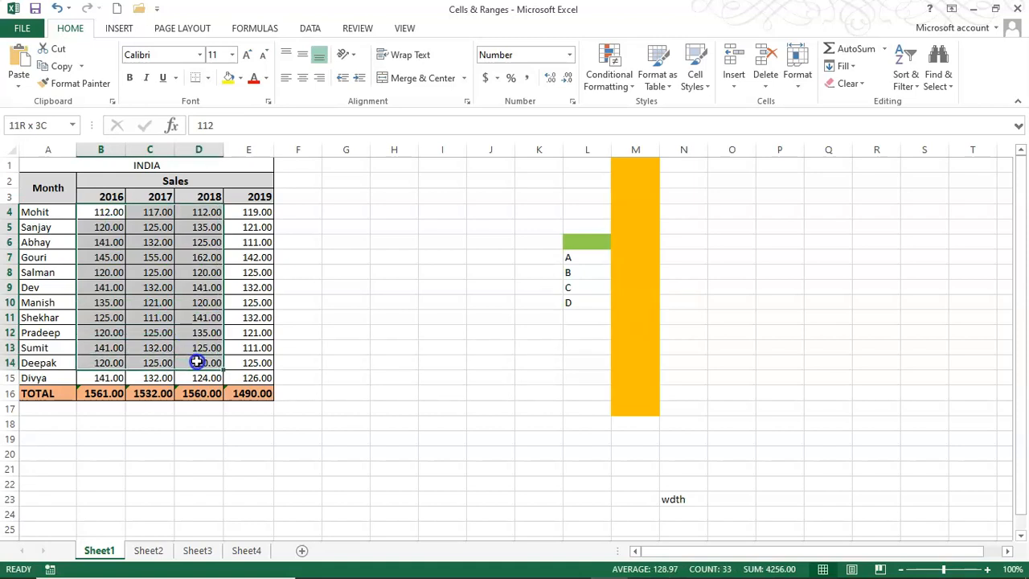
{"action": "left_click_drag", "start_coordinate": [197, 361], "coordinate": [198, 361]}
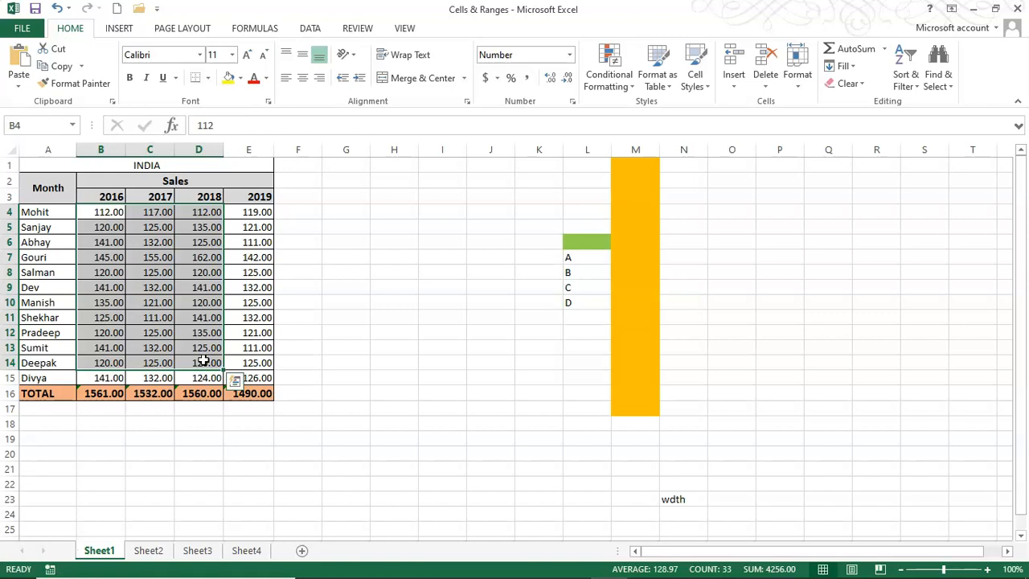
{"action": "left_click", "coordinate": [438, 349]}
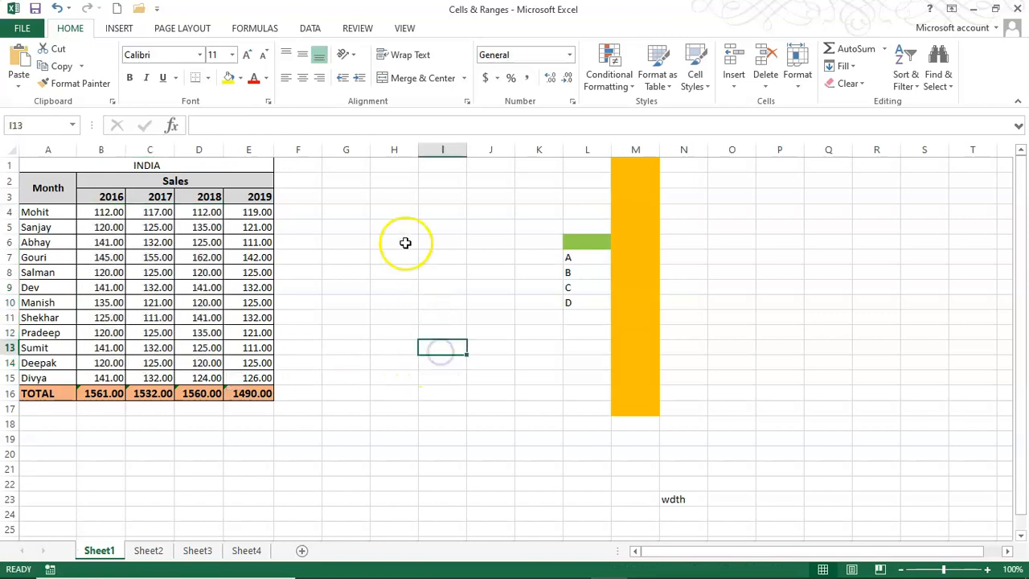
Step: Select the entire column H, then the entire row 10, using their headings
{"action": "left_click", "coordinate": [394, 149]}
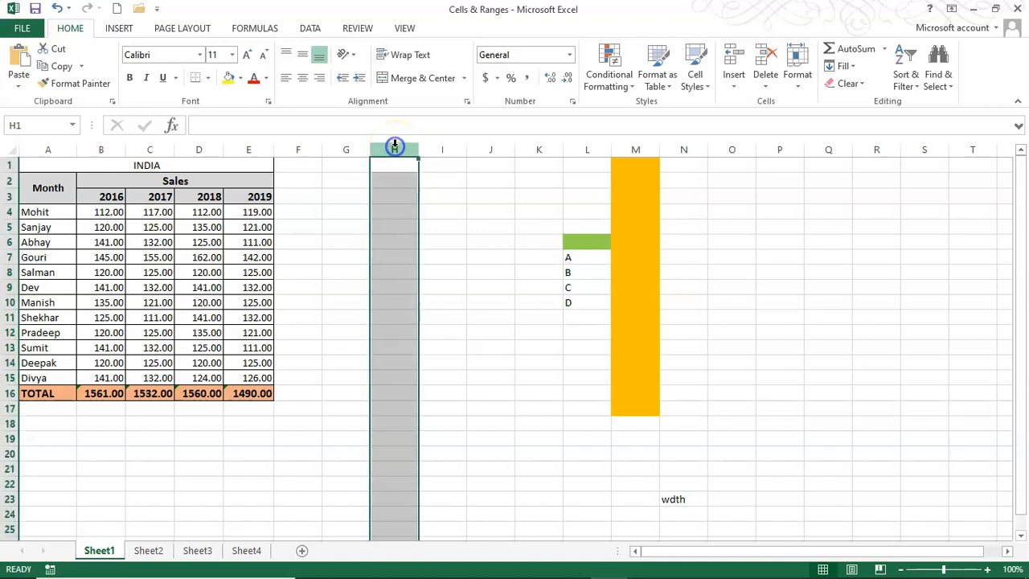
{"action": "left_click", "coordinate": [9, 302]}
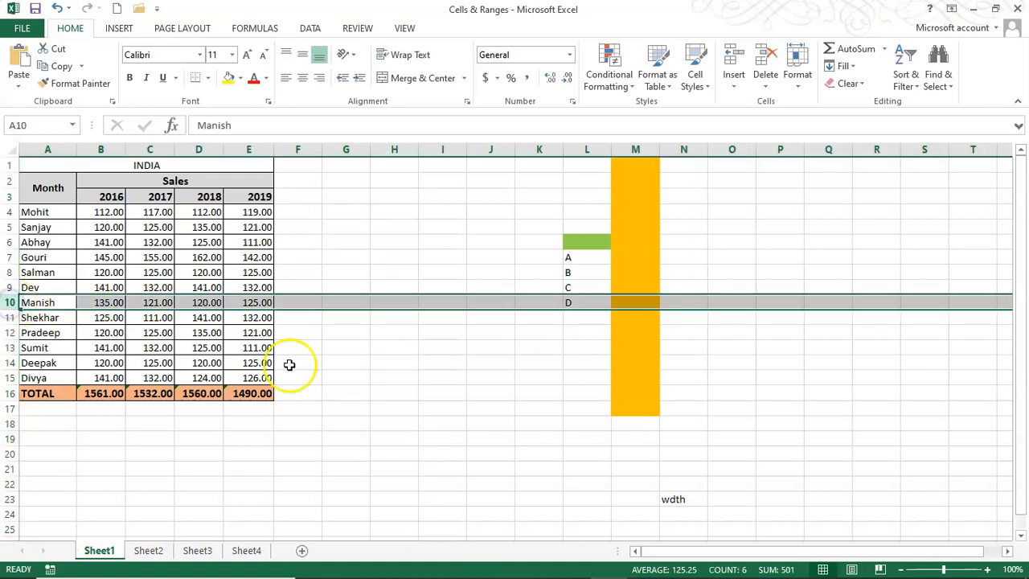
{"action": "left_click", "coordinate": [387, 362]}
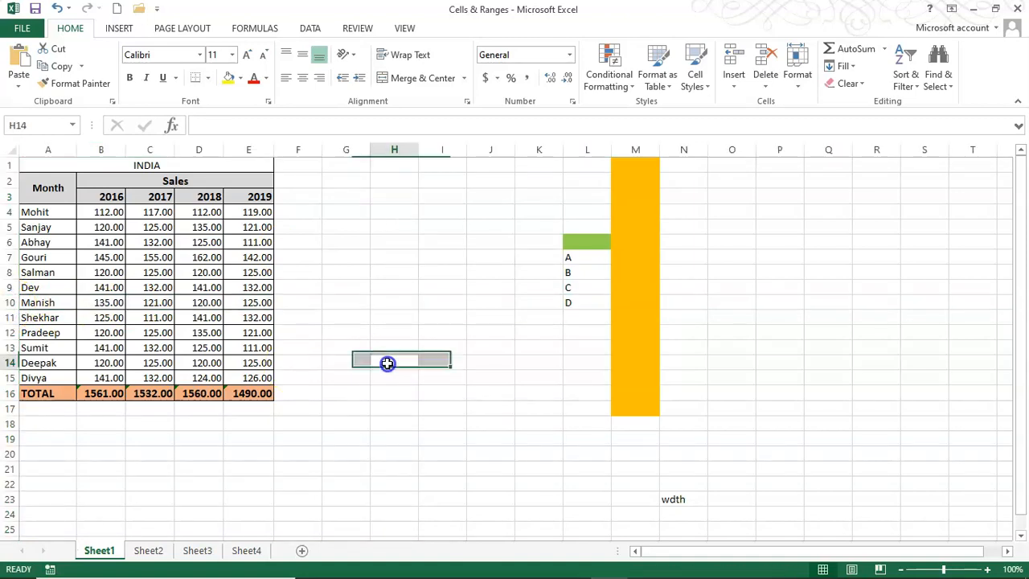
Step: Extend the selection from cell H9 to its entire column, then do the same from cell I9
{"action": "left_click", "coordinate": [400, 287]}
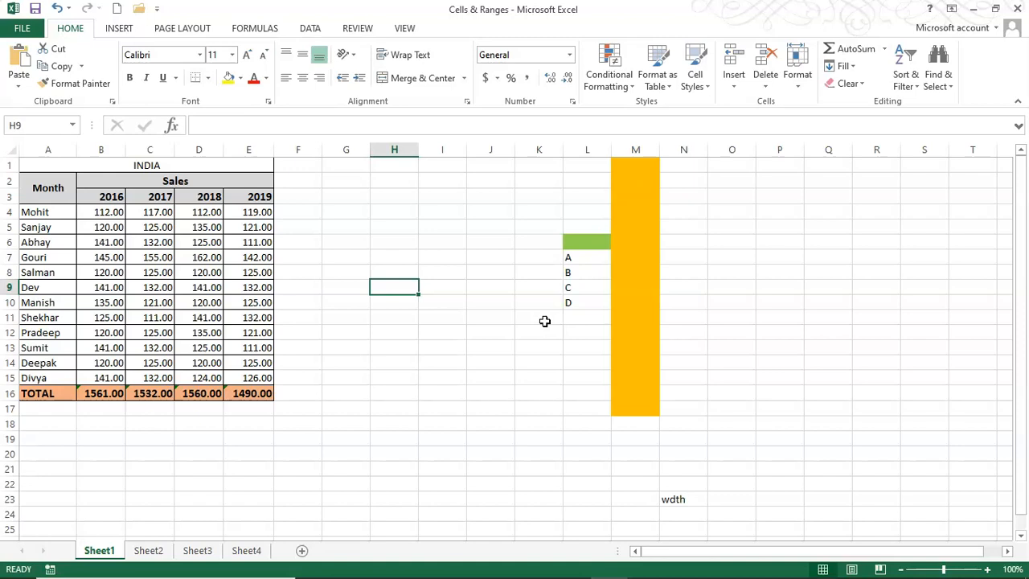
{"action": "key", "text": "ctrl+space"}
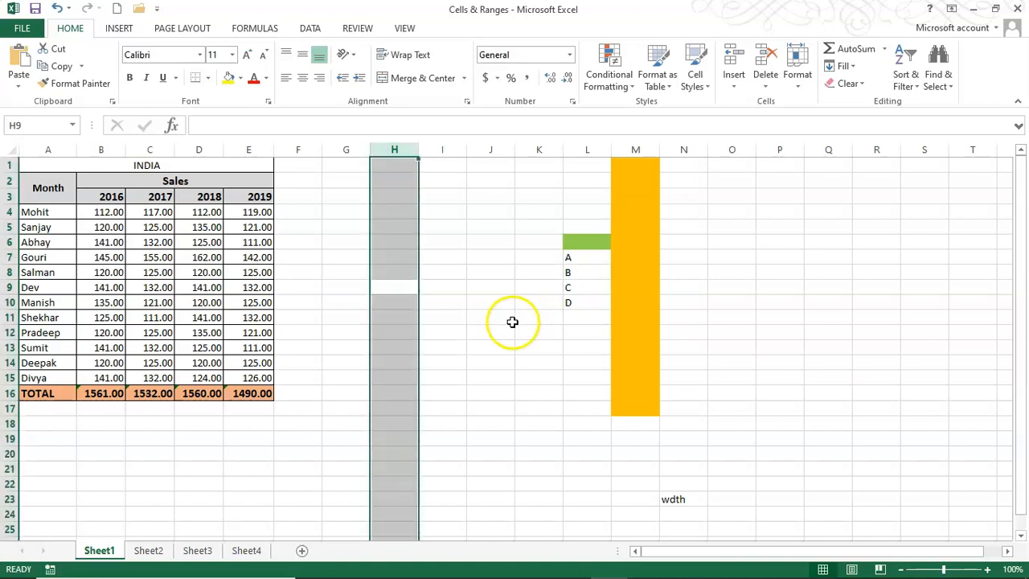
{"action": "left_click", "coordinate": [404, 287]}
{"action": "left_click", "coordinate": [450, 288]}
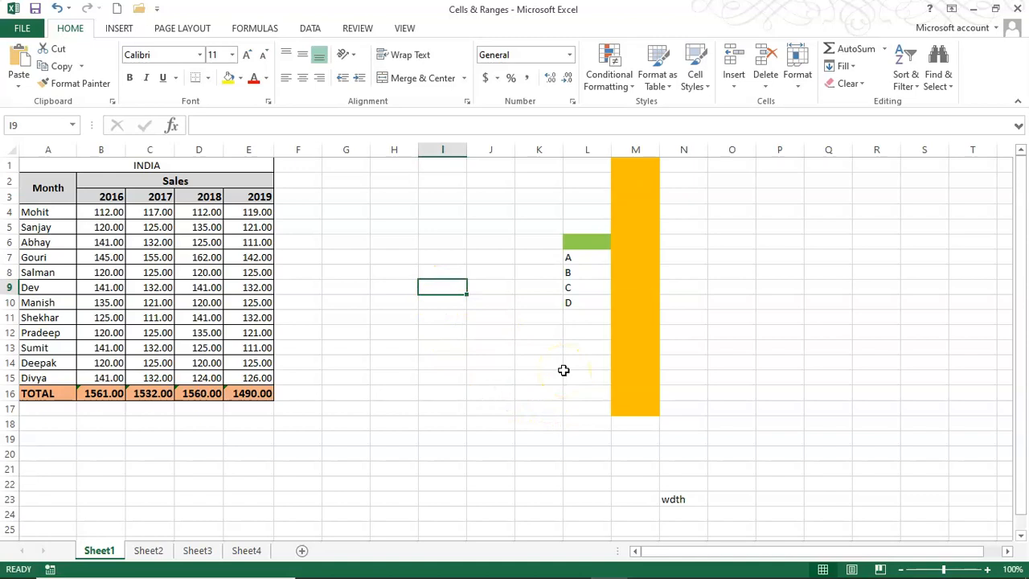
{"action": "key", "text": "ctrl+space"}
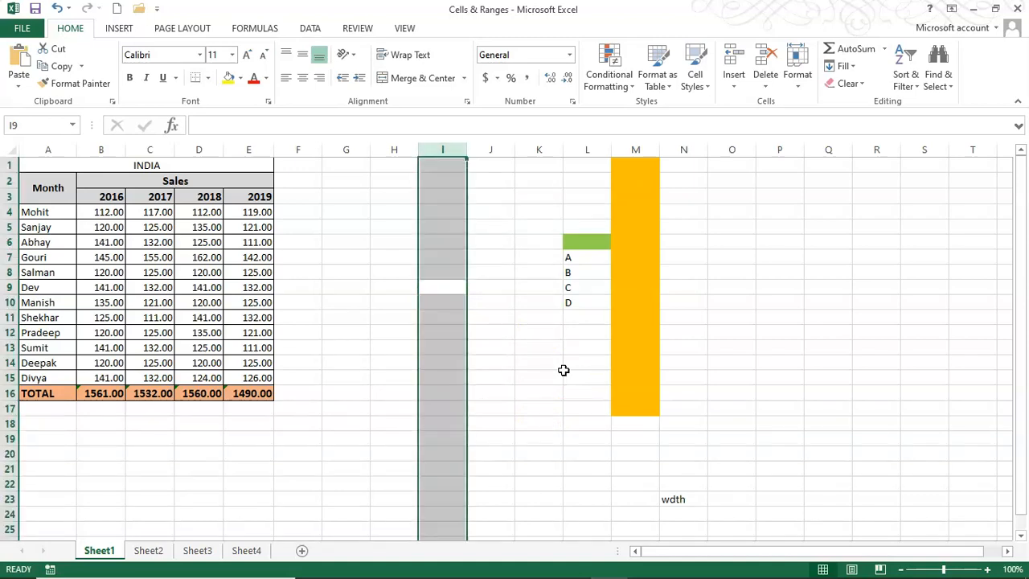
Step: Extend the selection from cell I9 to the entire row 9, then return to a single cell
{"action": "left_click", "coordinate": [442, 287]}
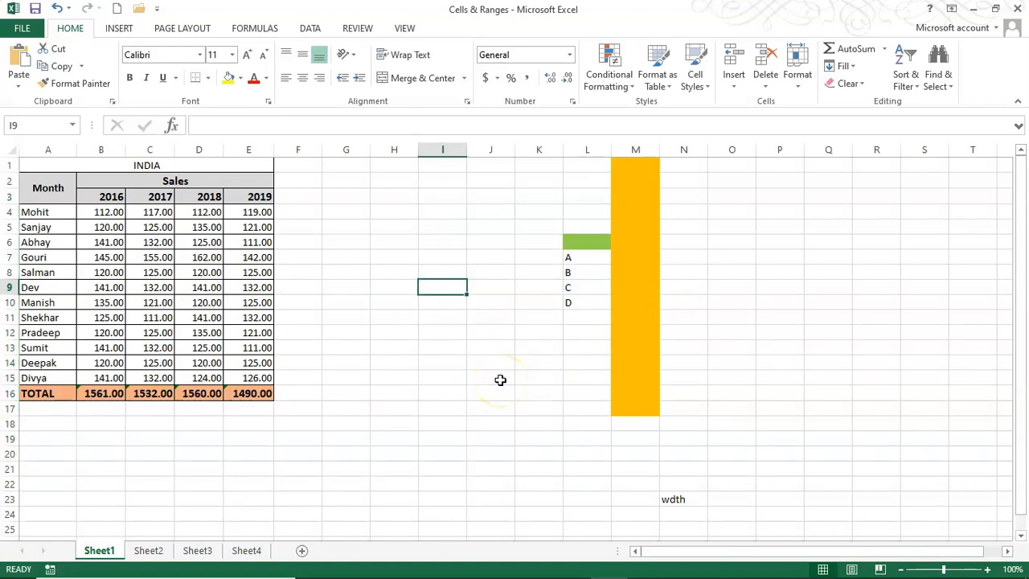
{"action": "key", "text": "shift+space"}
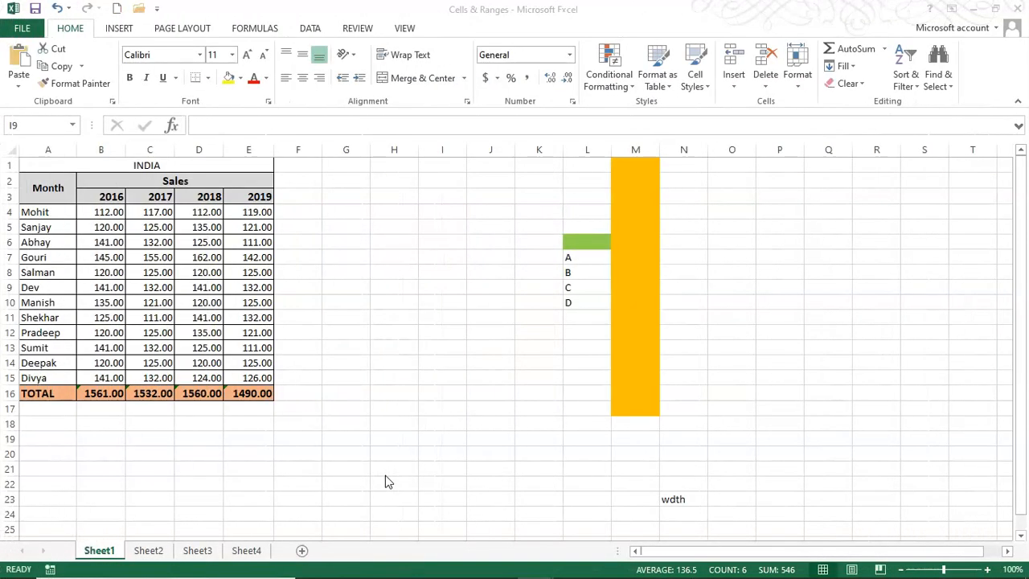
{"action": "left_click", "coordinate": [404, 272]}
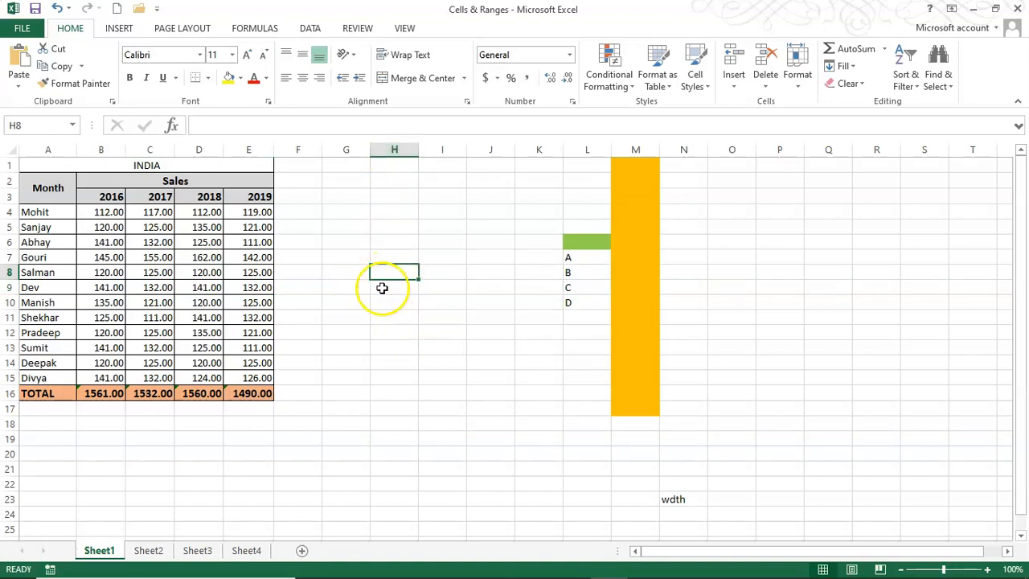
Step: Select the range B4:D13 manually, then select the whole sales table starting from cell B5
{"action": "left_click", "coordinate": [408, 332]}
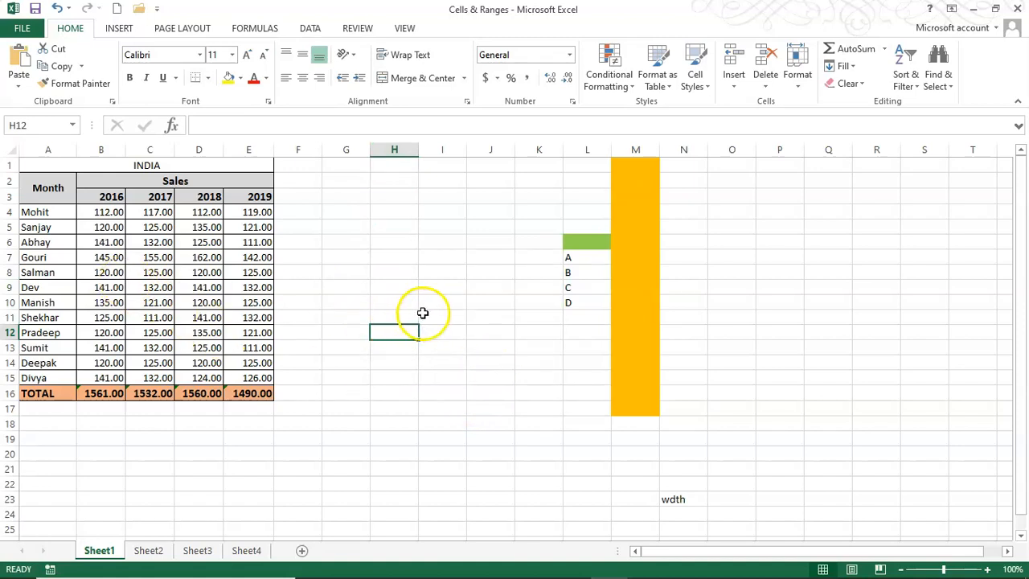
{"action": "left_click_drag", "start_coordinate": [94, 213], "coordinate": [211, 347]}
{"action": "left_click", "coordinate": [395, 323]}
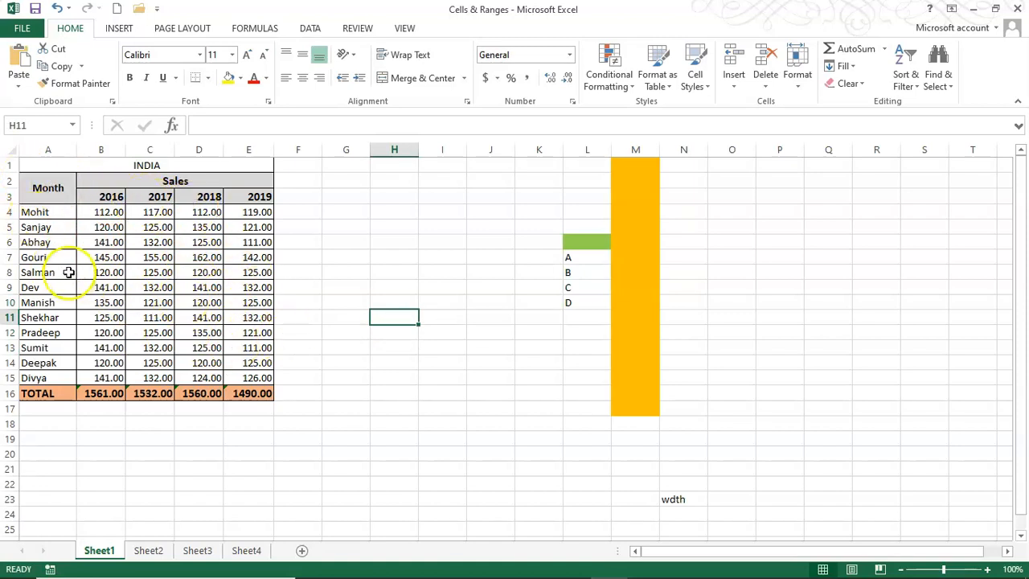
{"action": "left_click", "coordinate": [106, 228]}
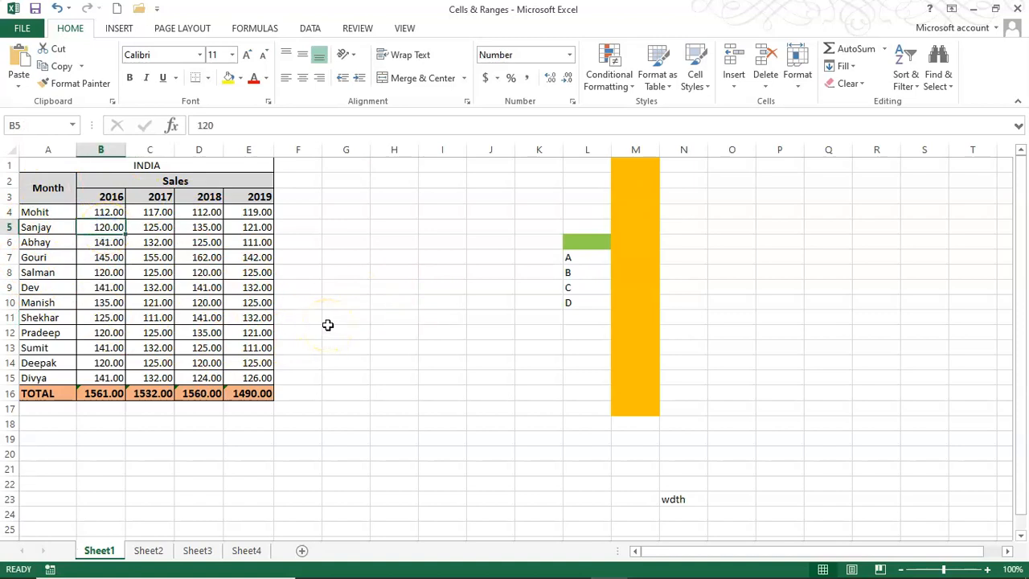
{"action": "key", "text": "ctrl+a"}
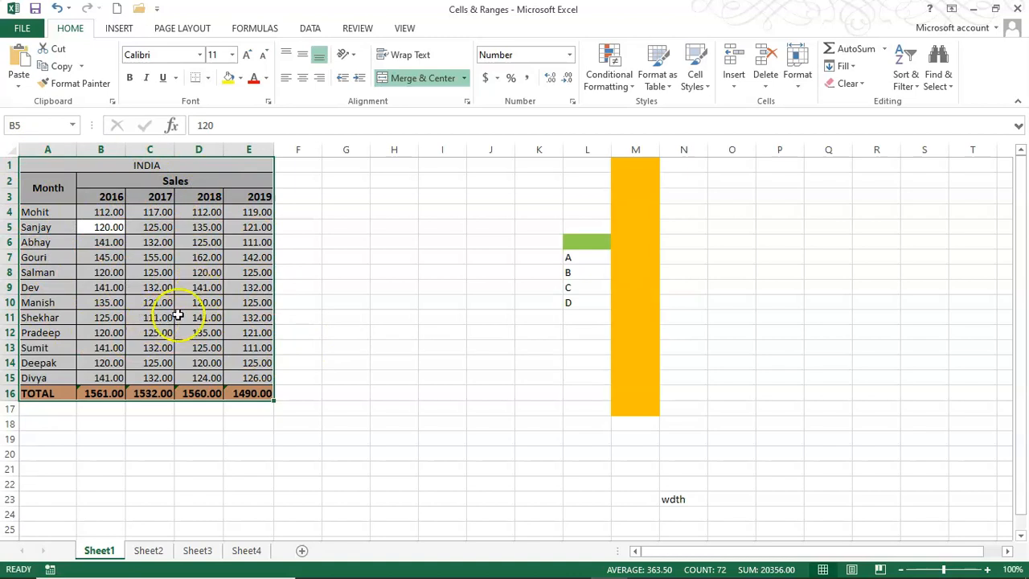
{"action": "left_click", "coordinate": [363, 292]}
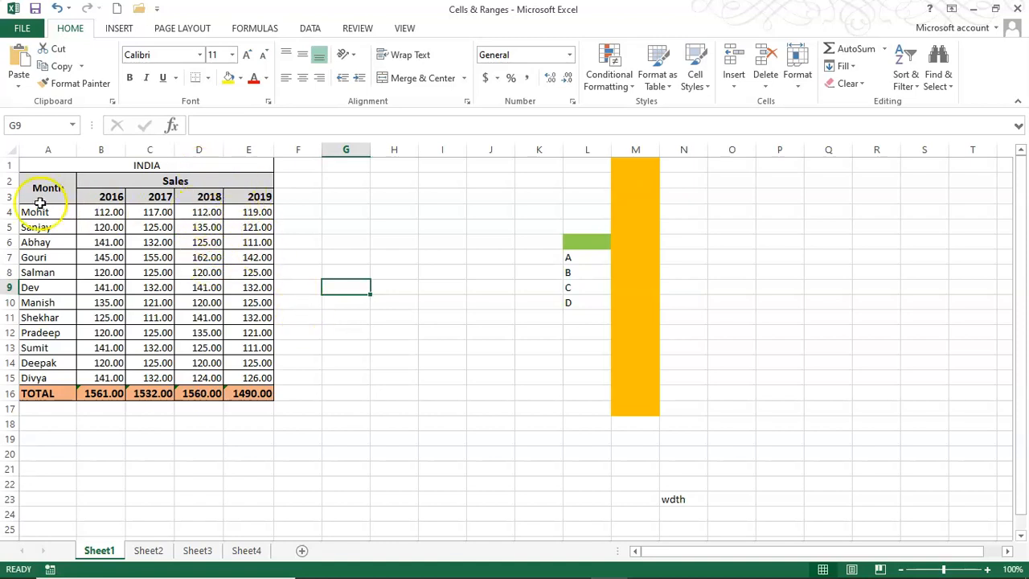
Step: Unmerge the INDIA title across A1:E1 and clear its contents
{"action": "left_click", "coordinate": [200, 165]}
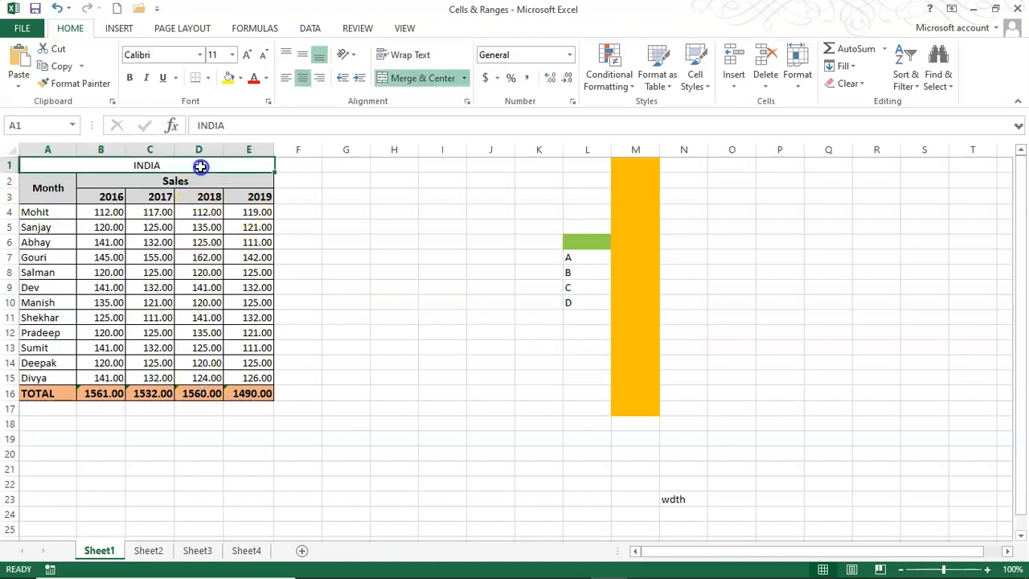
{"action": "left_click", "coordinate": [391, 82]}
{"action": "left_click_drag", "start_coordinate": [65, 163], "coordinate": [237, 164]}
{"action": "key", "text": "Delete"}
Step: Select the connected data region around cell A5 while the title row is empty
{"action": "left_click", "coordinate": [392, 228]}
{"action": "left_click", "coordinate": [45, 228]}
{"action": "key", "text": "ctrl+a"}
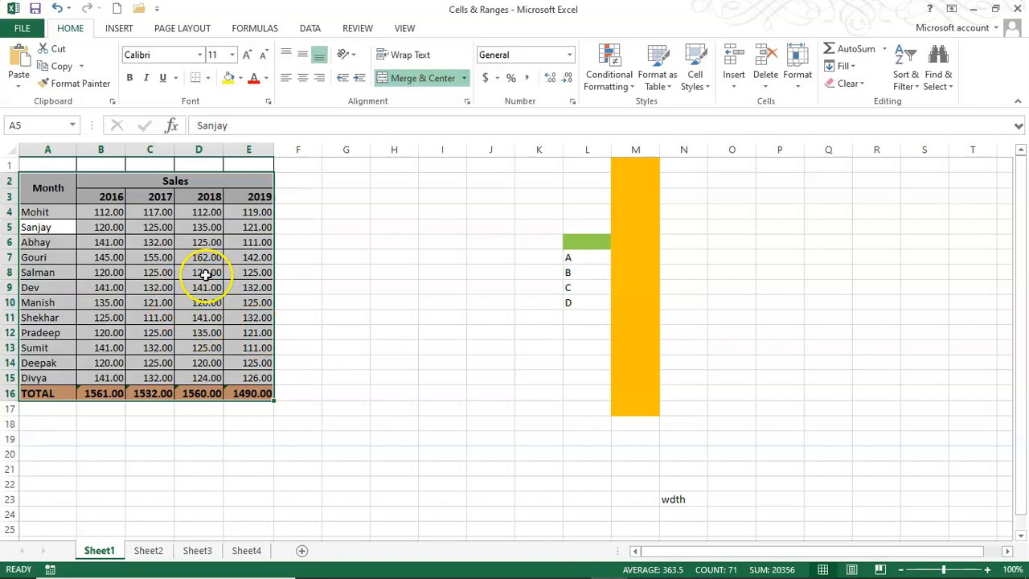
Step: Clear the 2018 sales column in D3:D17, then select the connected data region around cell A5
{"action": "left_click", "coordinate": [206, 197]}
{"action": "left_click_drag", "start_coordinate": [206, 197], "coordinate": [199, 374]}
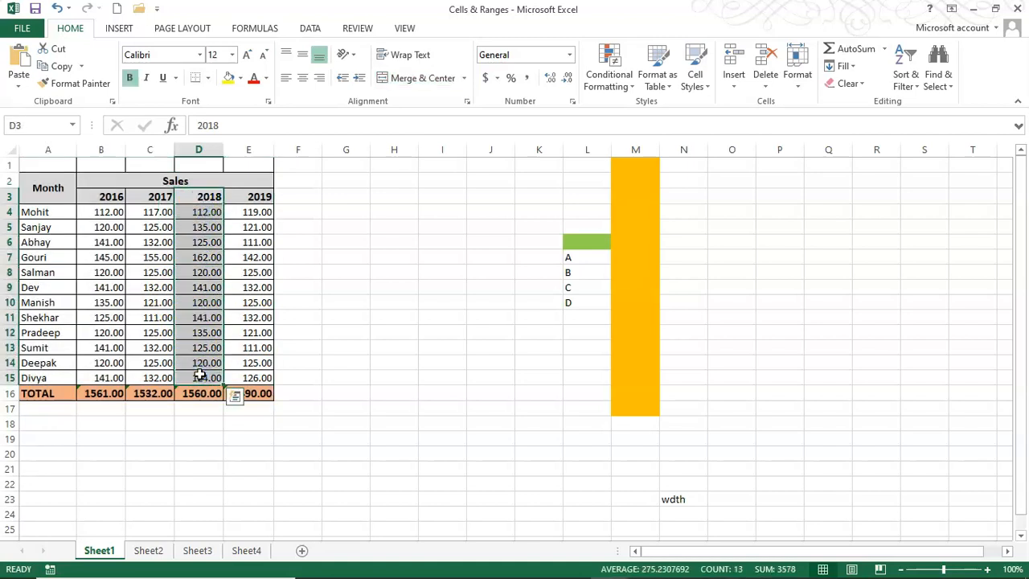
{"action": "left_click_drag", "start_coordinate": [206, 198], "coordinate": [51, 227]}
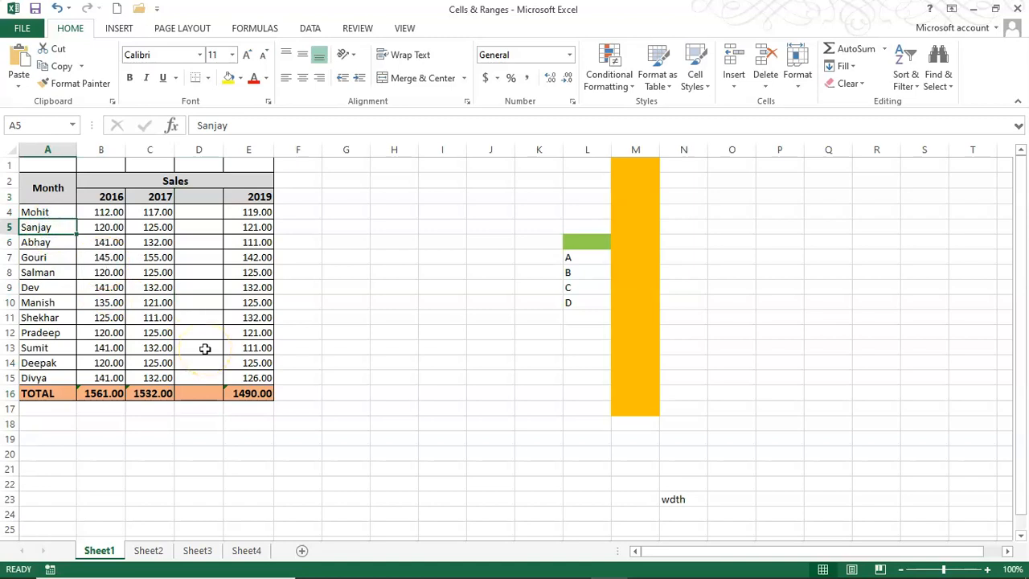
{"action": "key", "text": "ctrl+a"}
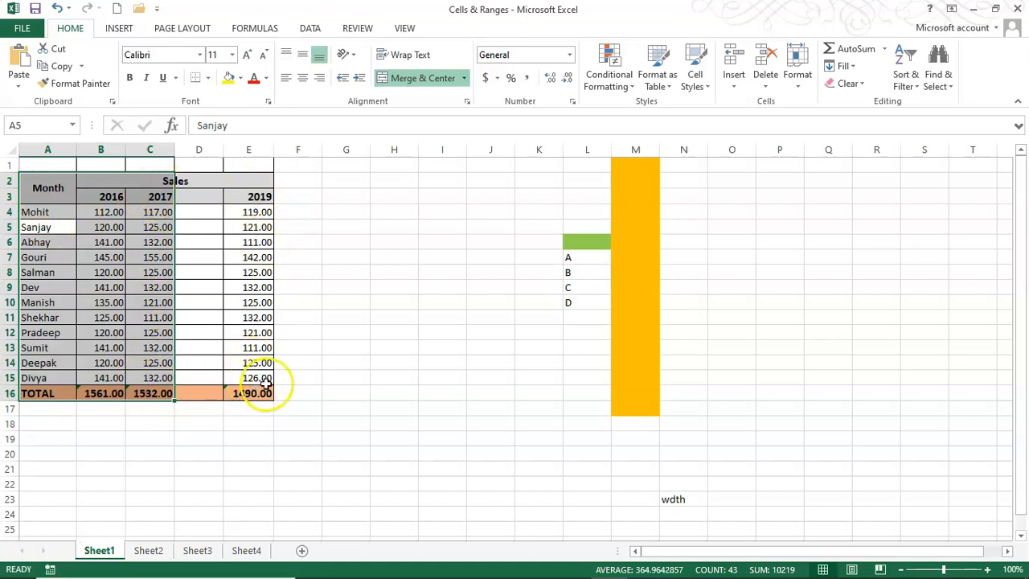
Step: Clear the contents of row 11 across A11:F11
{"action": "left_click", "coordinate": [367, 391]}
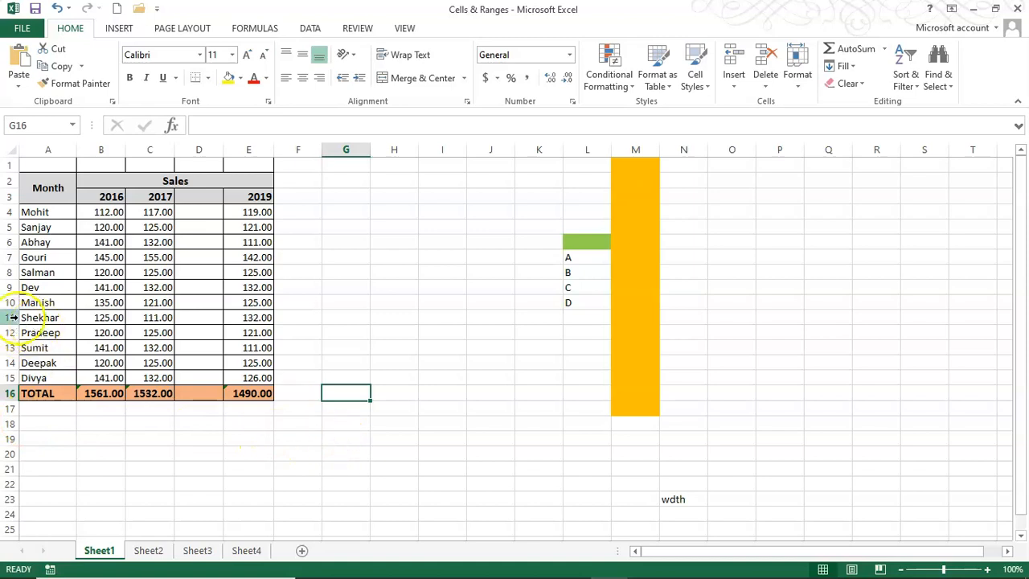
{"action": "left_click_drag", "start_coordinate": [36, 317], "coordinate": [287, 321]}
{"action": "key", "text": "Delete"}
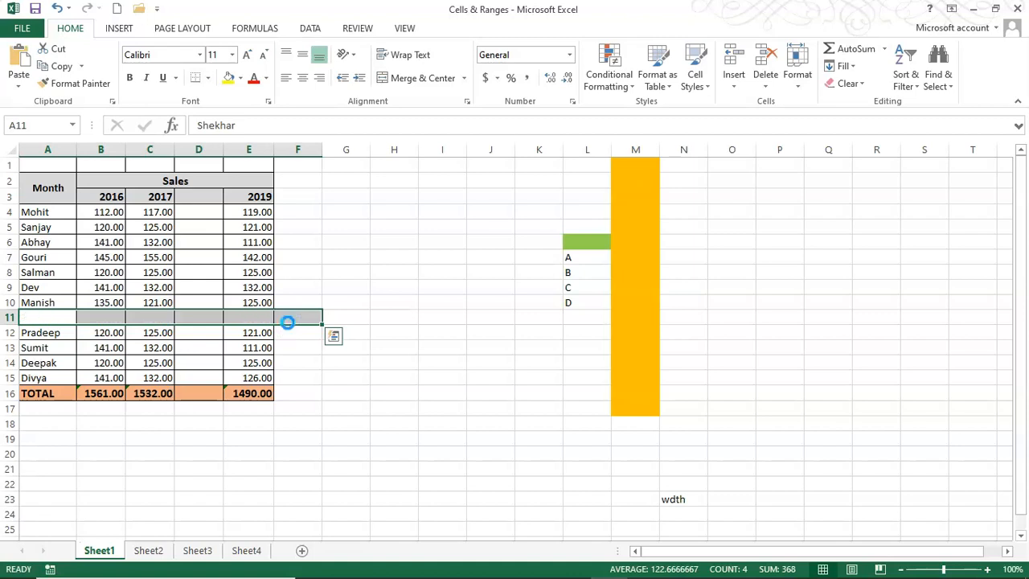
Step: Select the connected data region around cell A6, then highlight the blank cells in column D and A11:E11
{"action": "left_click", "coordinate": [50, 245]}
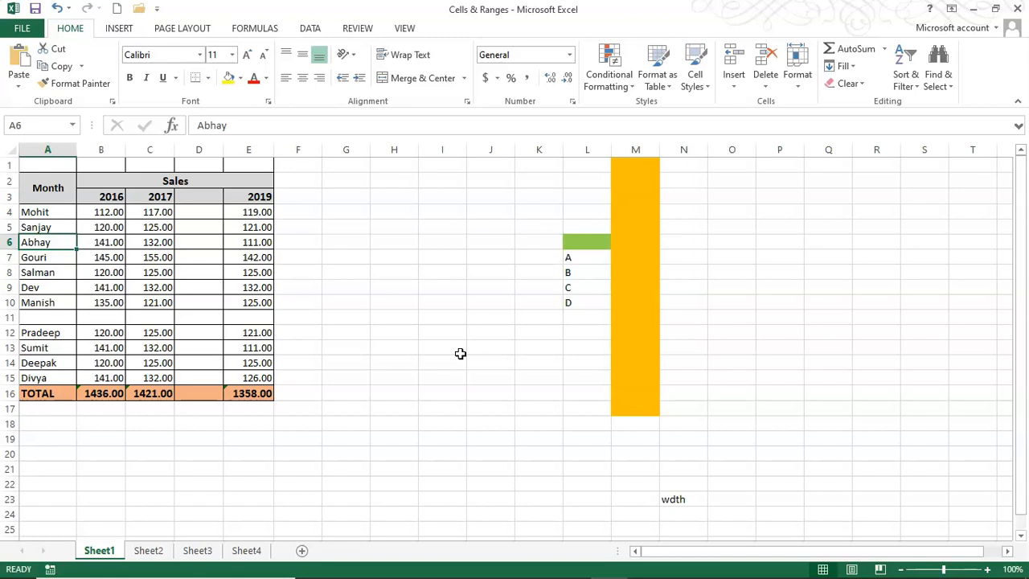
{"action": "key", "text": "ctrl+a"}
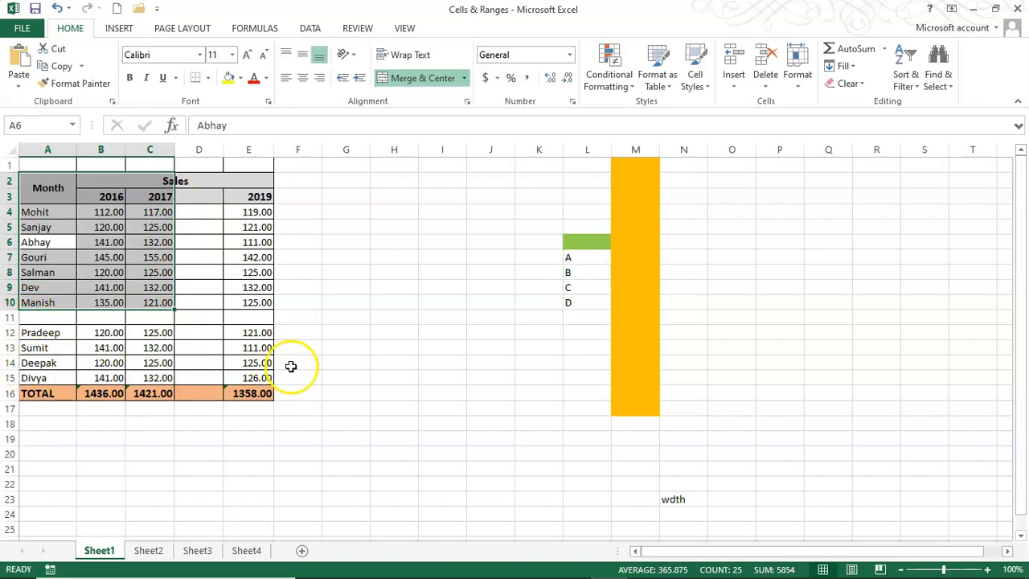
{"action": "left_click_drag", "start_coordinate": [200, 162], "coordinate": [202, 386]}
{"action": "left_click_drag", "start_coordinate": [63, 320], "coordinate": [242, 320]}
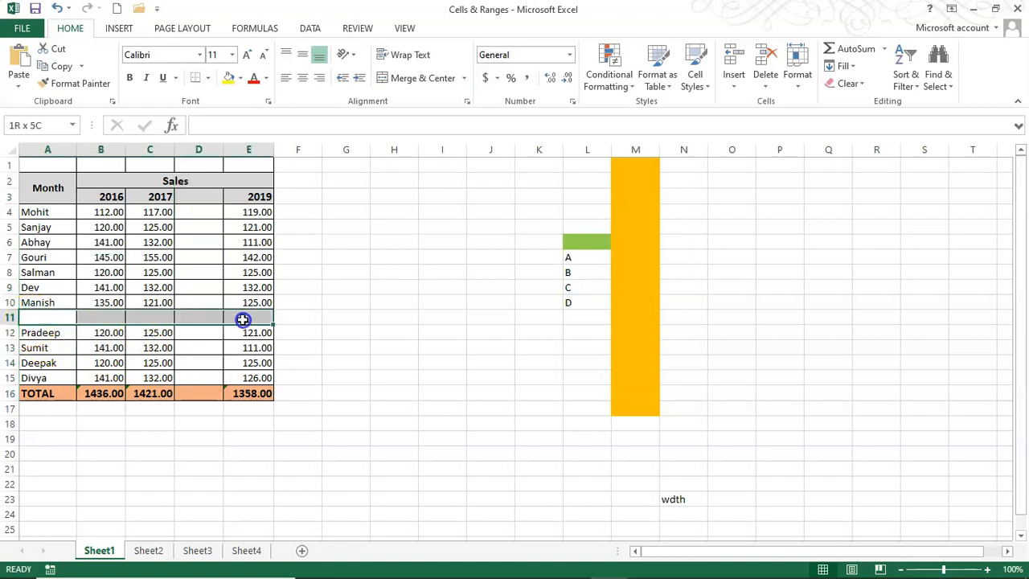
Step: Undo the clearing of row 11, the 2018 column and the title, as well as the title's unmerging
{"action": "left_click", "coordinate": [57, 10]}
{"action": "left_click", "coordinate": [57, 10]}
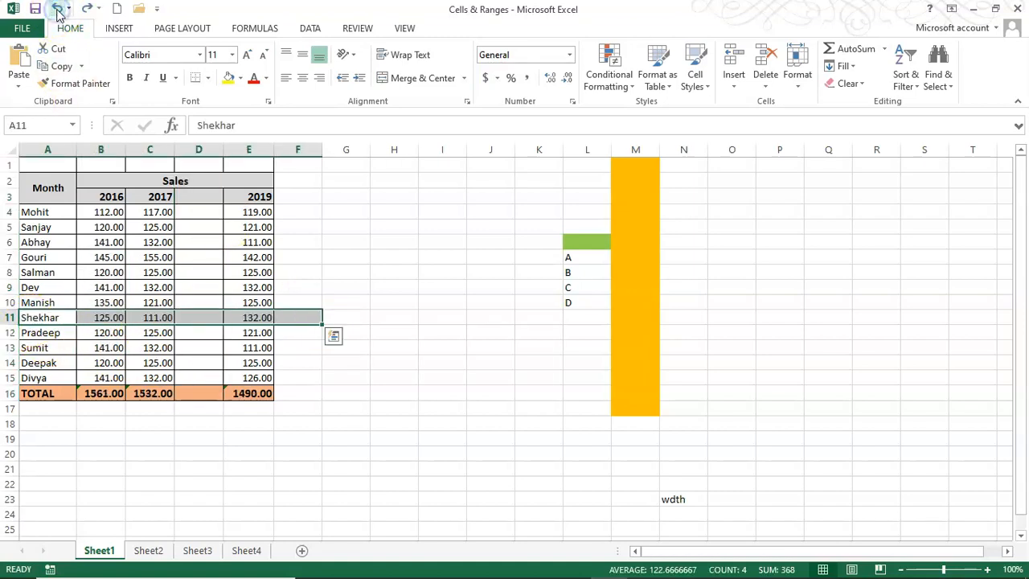
{"action": "left_click", "coordinate": [57, 10]}
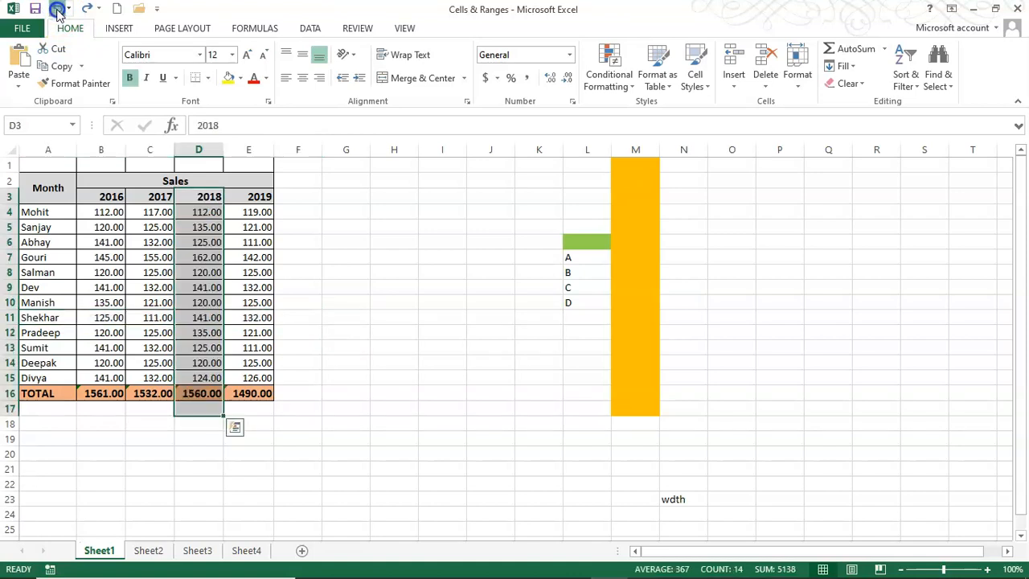
{"action": "left_click", "coordinate": [56, 10]}
{"action": "left_click", "coordinate": [56, 10]}
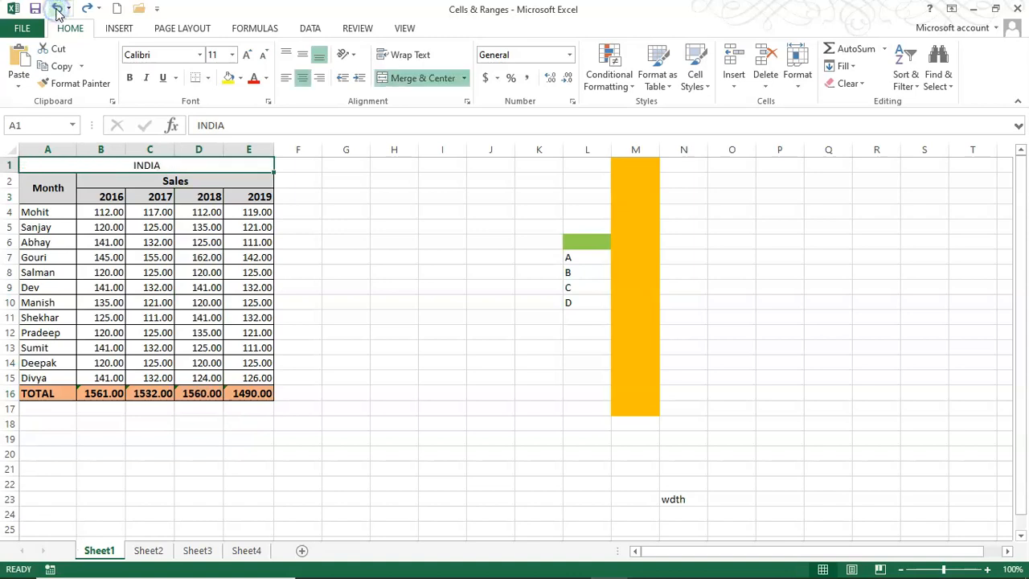
Step: Select the whole sales table from cell A5, then extend the selection to the entire worksheet
{"action": "left_click", "coordinate": [349, 228]}
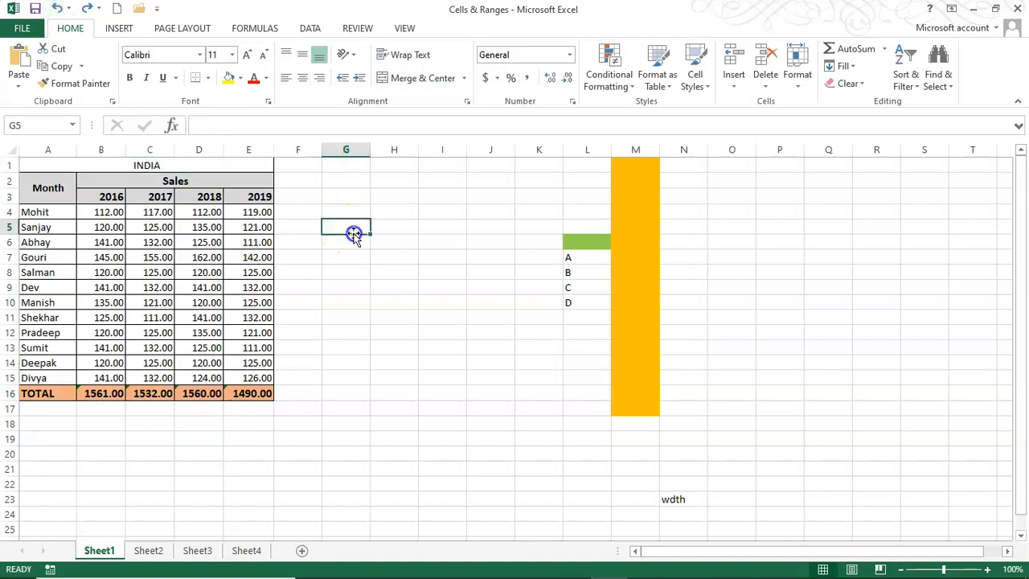
{"action": "left_click", "coordinate": [34, 228]}
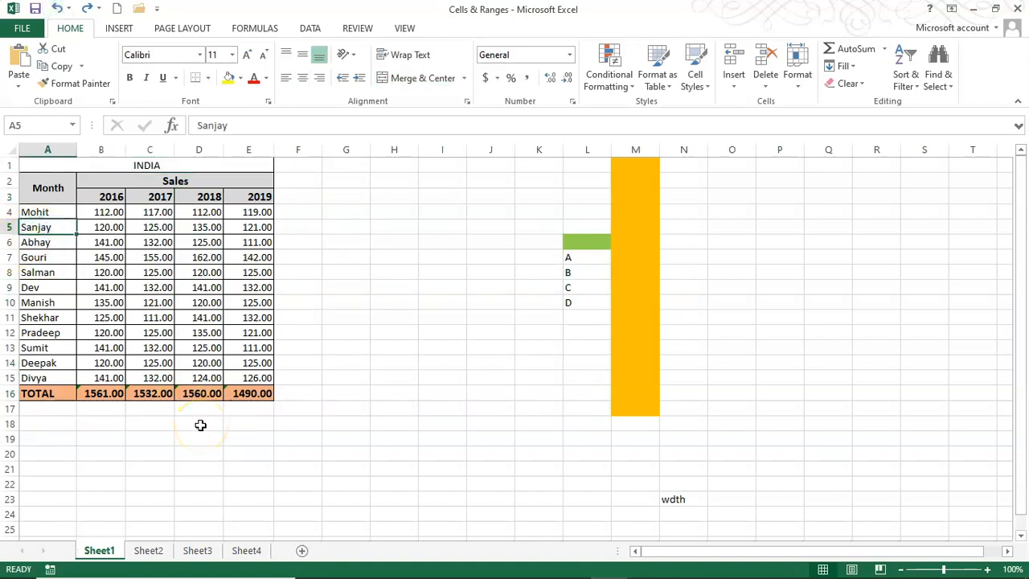
{"action": "key", "text": "ctrl+a"}
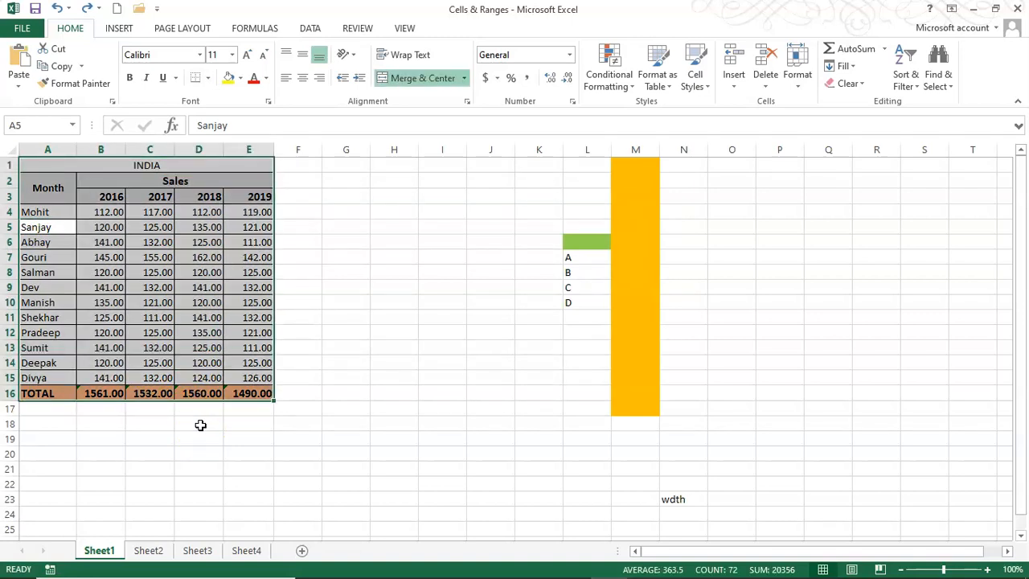
{"action": "key", "text": "ctrl+a"}
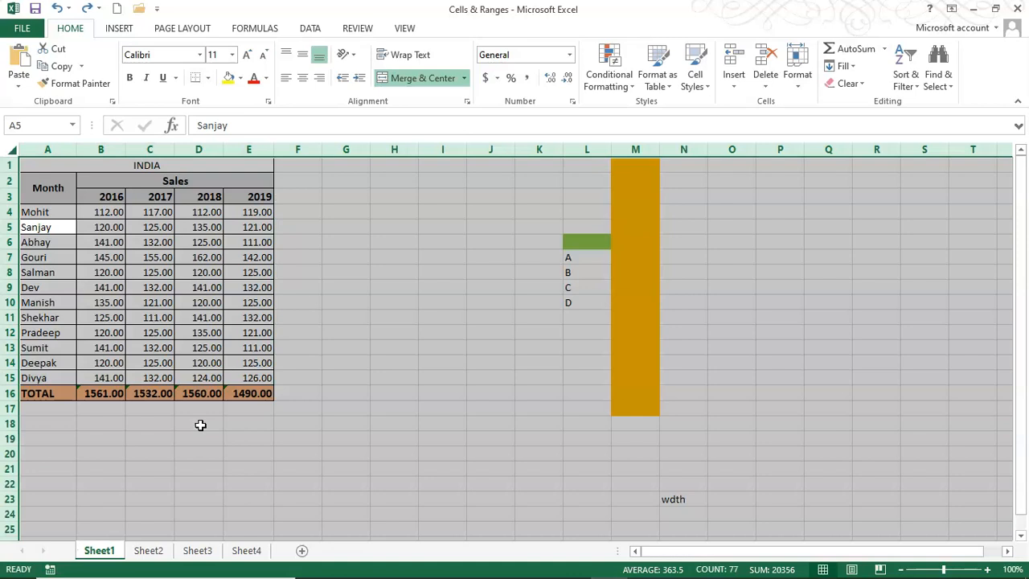
Step: Select all cells of Sheet1 at once, twice, clearing the selection each time by choosing an empty cell
{"action": "left_click", "coordinate": [385, 363]}
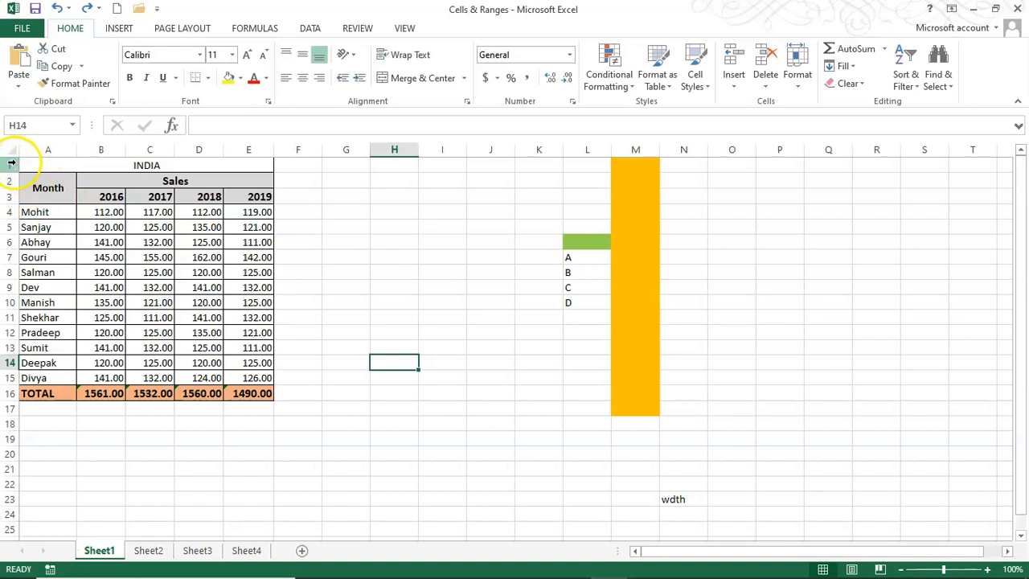
{"action": "left_click", "coordinate": [386, 242]}
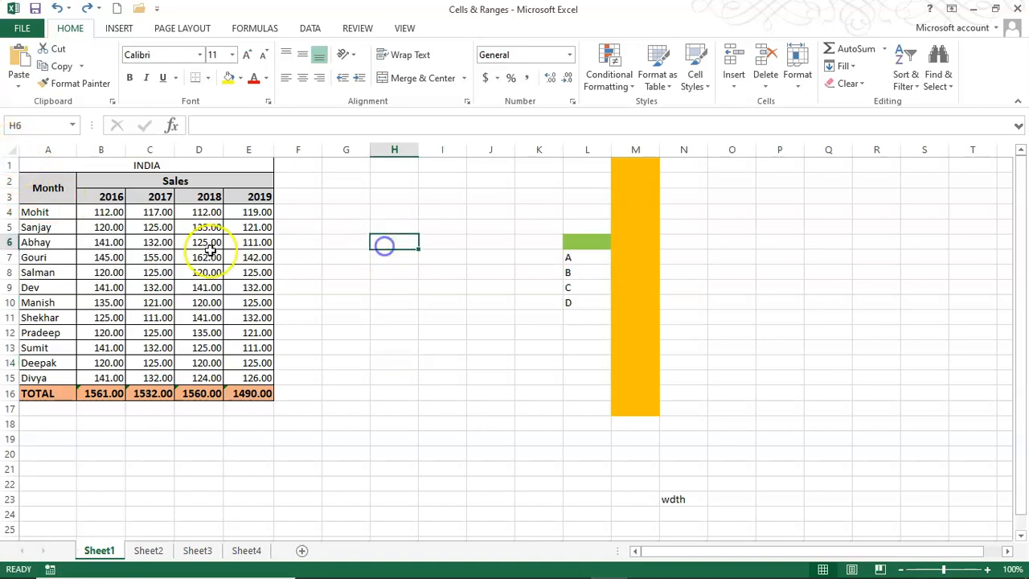
{"action": "left_click", "coordinate": [11, 150]}
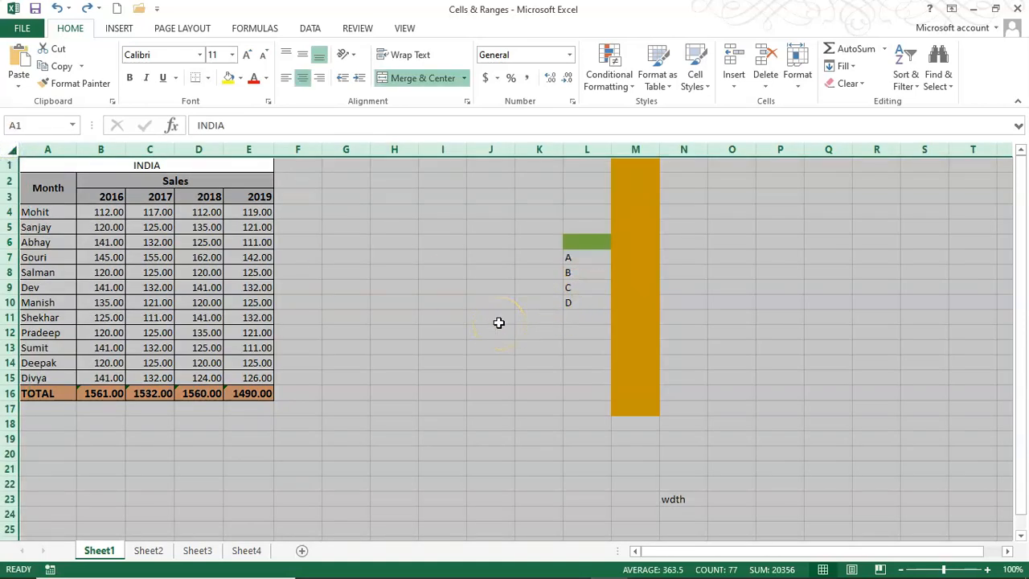
{"action": "left_click", "coordinate": [358, 346]}
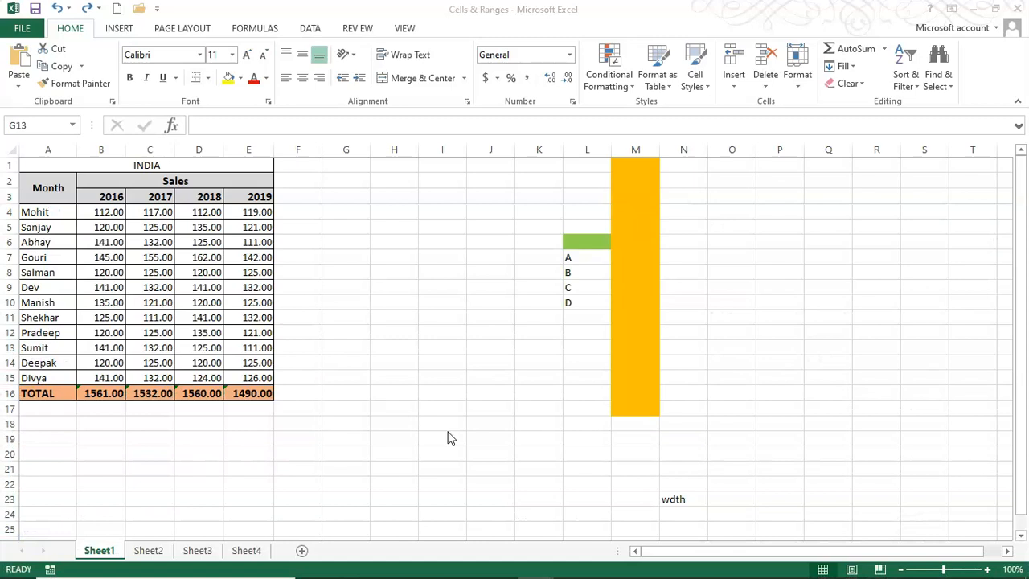
{"action": "left_click", "coordinate": [184, 289]}
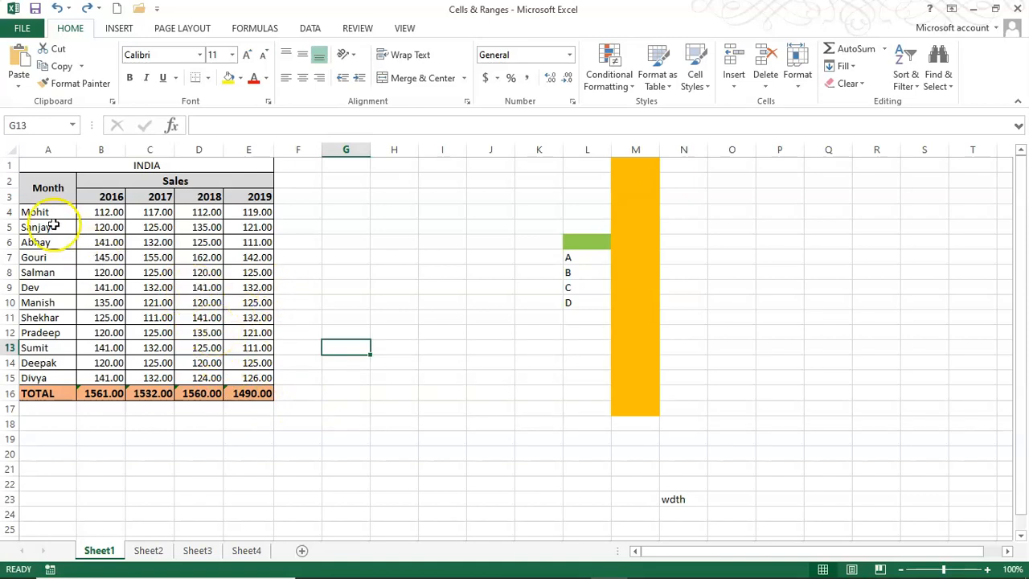
{"action": "left_click", "coordinate": [10, 148]}
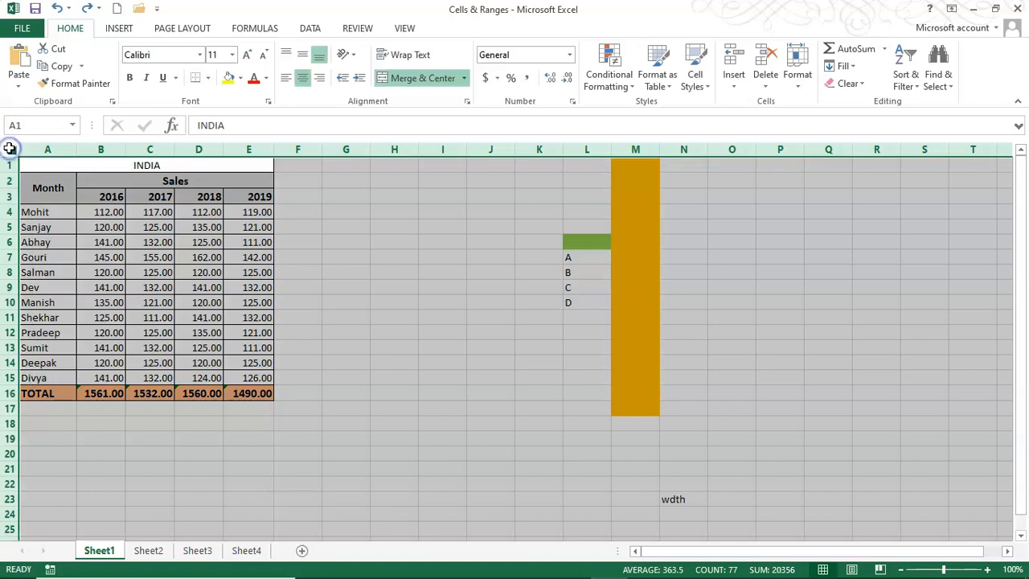
{"action": "left_click", "coordinate": [342, 195]}
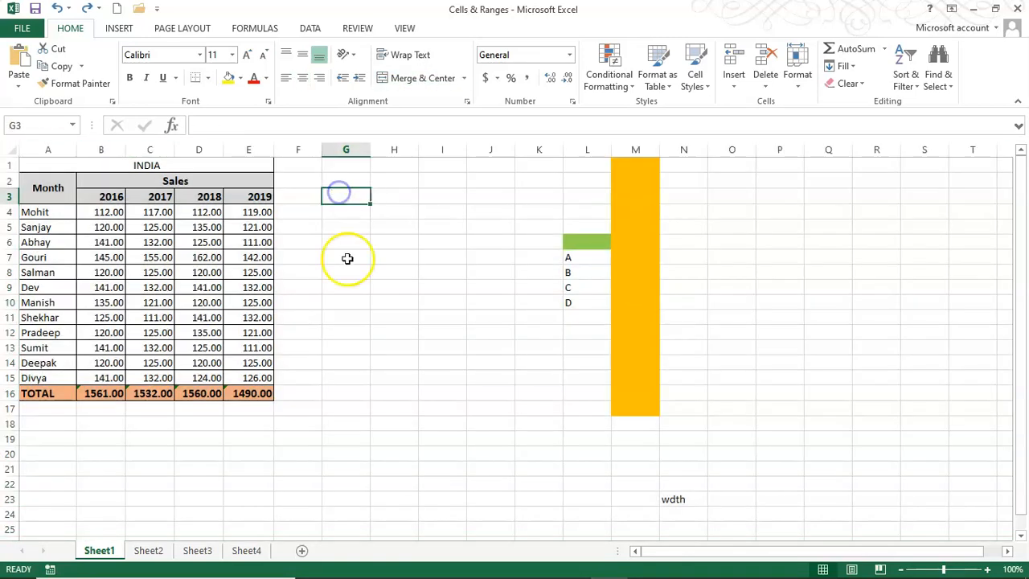
Step: Compare the UK sales table on Sheet2 with the INDIA sales table on Sheet1
{"action": "left_click", "coordinate": [149, 550]}
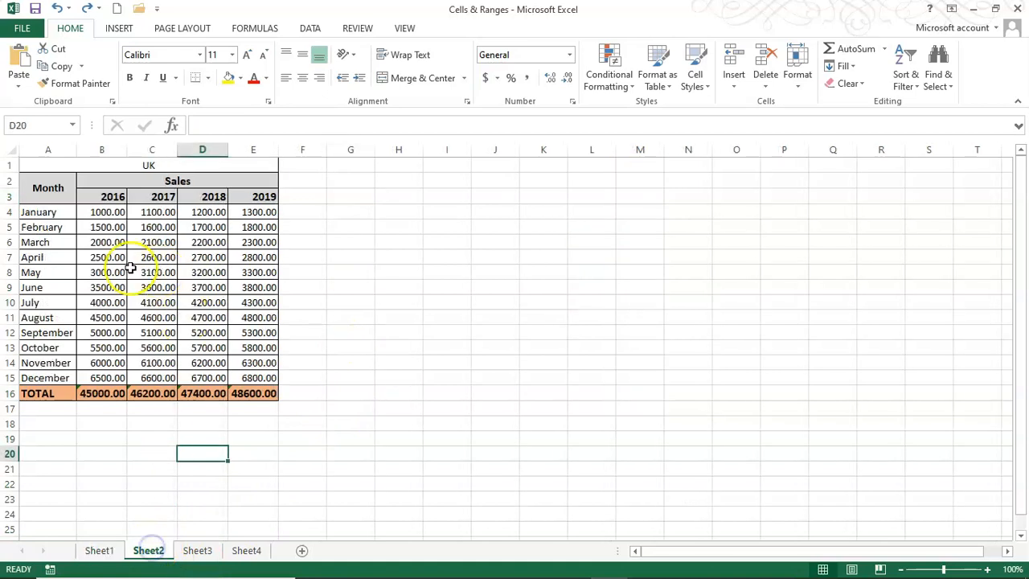
{"action": "left_click", "coordinate": [100, 551]}
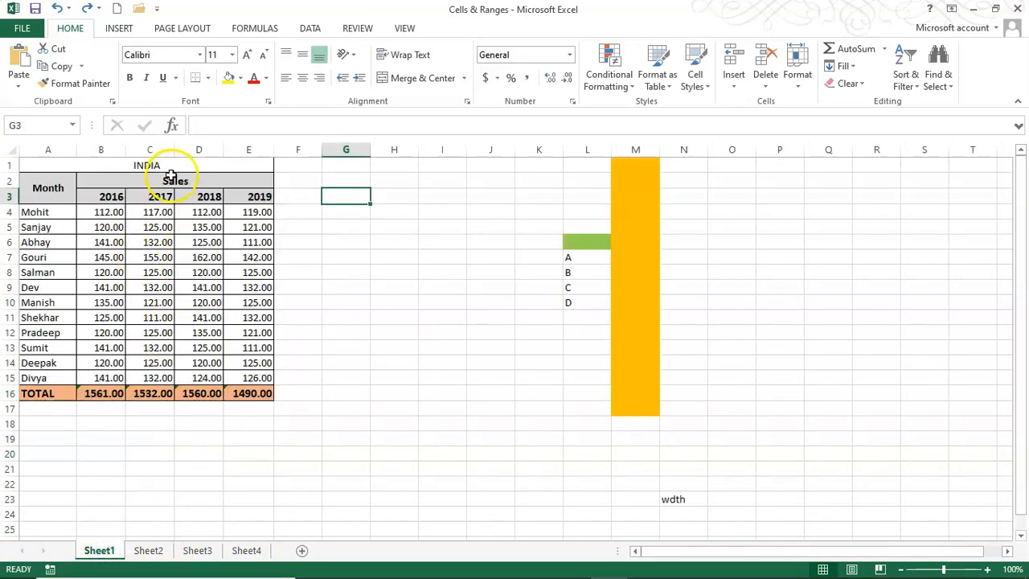
{"action": "left_click", "coordinate": [150, 551]}
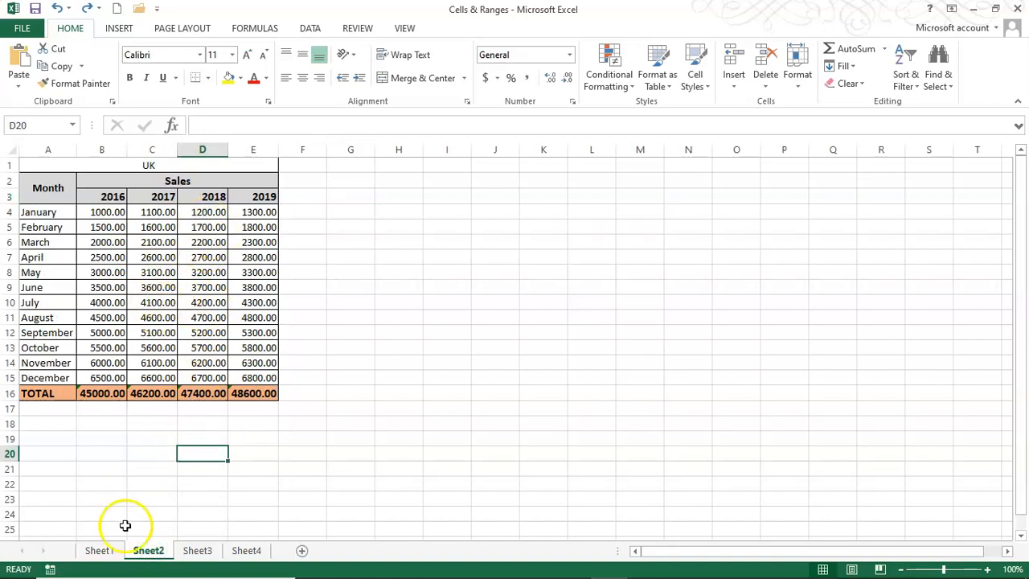
Step: Copy the range A4:E15 from Sheet1 and paste it at cell A4 of Sheet2
{"action": "left_click", "coordinate": [101, 550]}
{"action": "left_click_drag", "start_coordinate": [44, 214], "coordinate": [259, 374]}
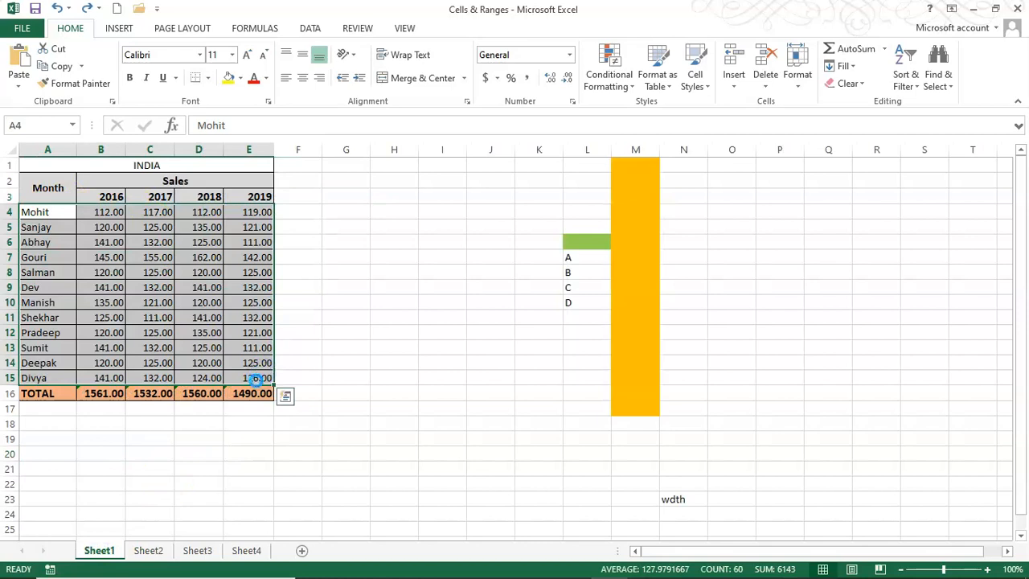
{"action": "key", "text": "ctrl+c"}
{"action": "left_click", "coordinate": [148, 550]}
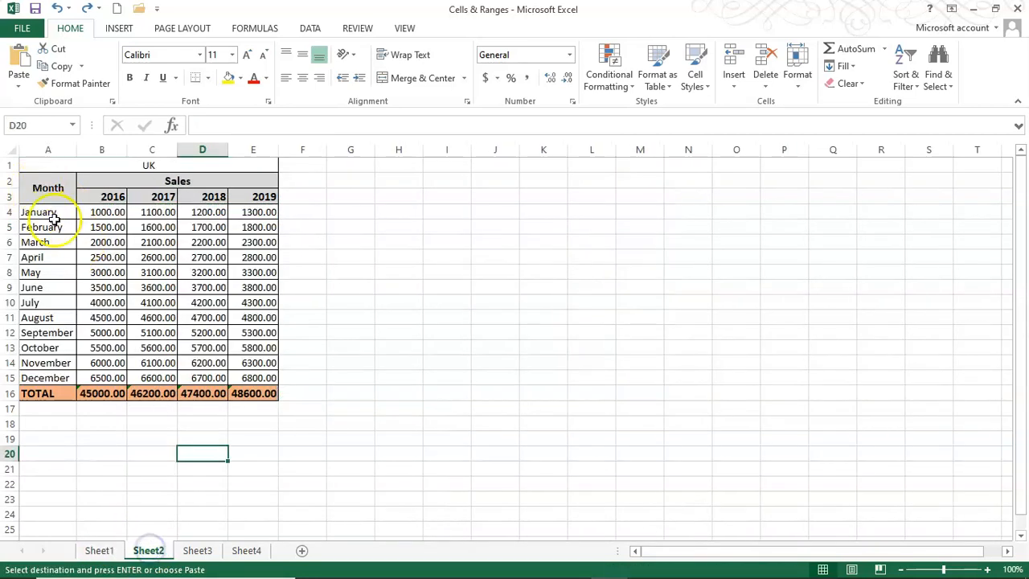
{"action": "left_click", "coordinate": [54, 213]}
{"action": "key", "text": "ctrl+v"}
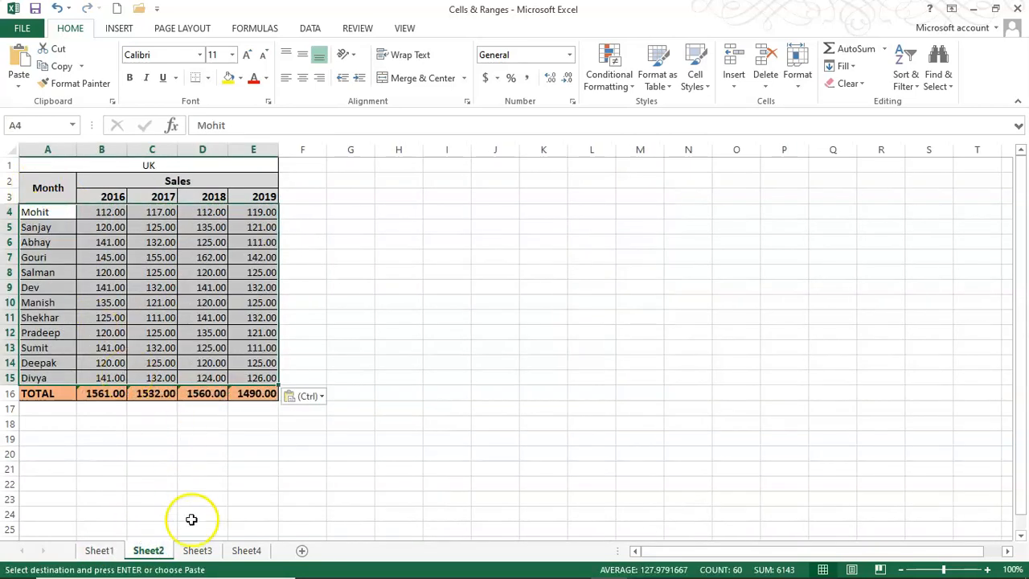
Step: Paste the copied range at cell A4 of Sheet3 and Sheet4, and end copy mode back on Sheet1
{"action": "left_click", "coordinate": [197, 550]}
{"action": "left_click", "coordinate": [63, 215]}
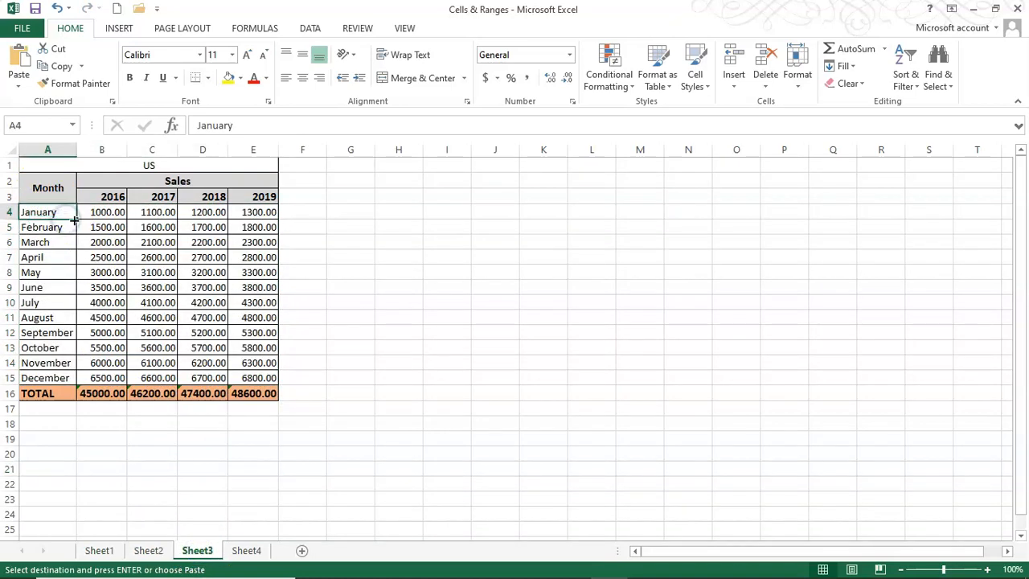
{"action": "key", "text": "ctrl+v"}
{"action": "left_click", "coordinate": [245, 550]}
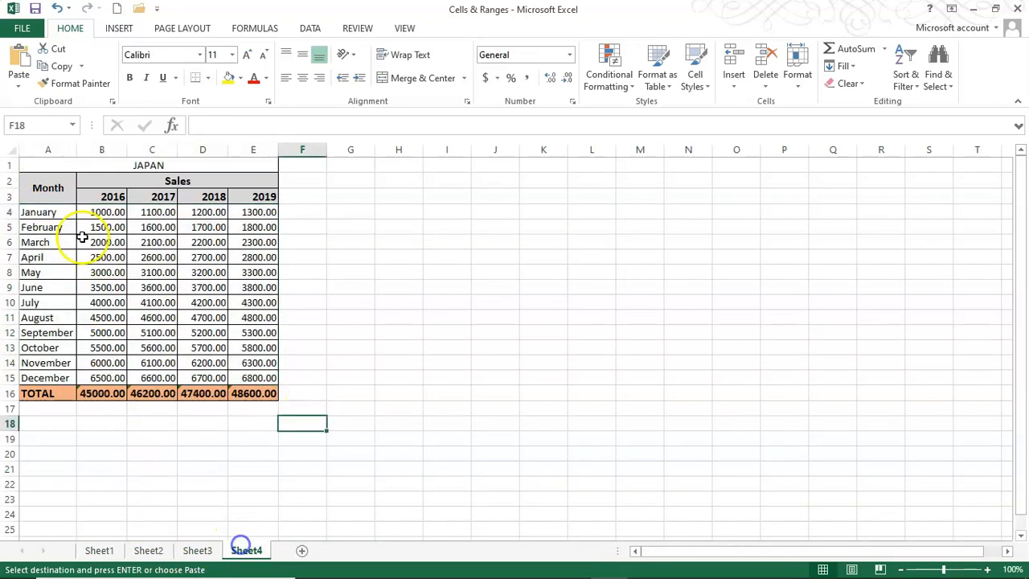
{"action": "left_click", "coordinate": [68, 211]}
{"action": "key", "text": "ctrl+v"}
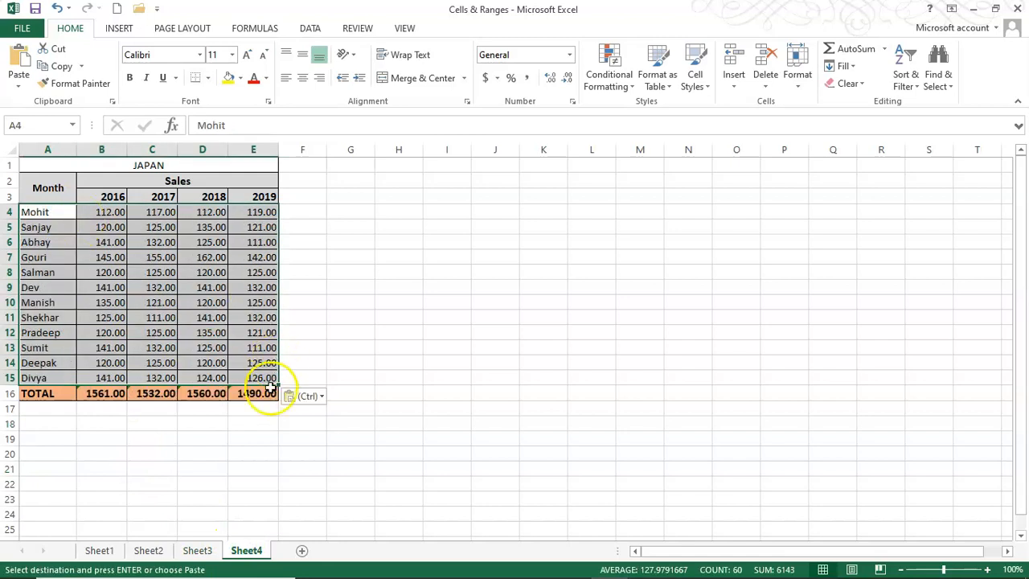
{"action": "left_click", "coordinate": [231, 464]}
{"action": "left_click", "coordinate": [99, 550]}
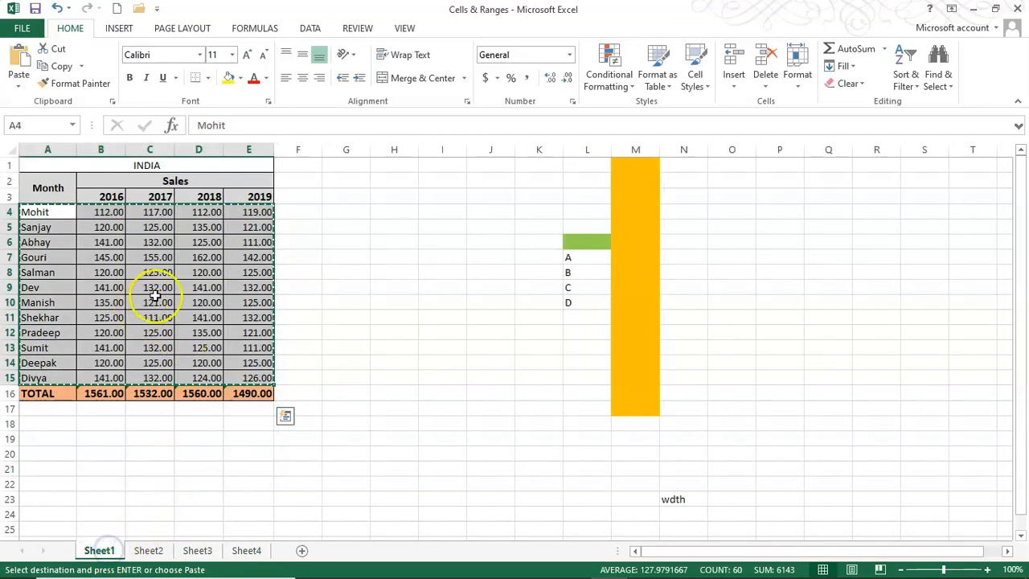
{"action": "key", "text": "Escape"}
{"action": "left_click", "coordinate": [329, 242]}
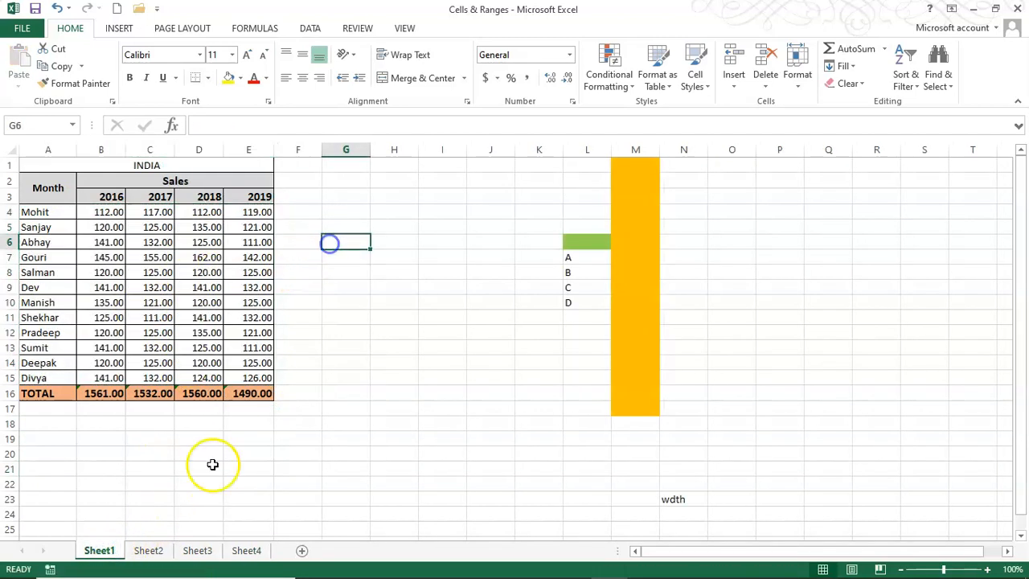
Step: Review the title cell and pasted data on Sheet2, Sheet3 and Sheet4, and return to Sheet1
{"action": "left_click", "coordinate": [151, 551]}
{"action": "left_click", "coordinate": [190, 166]}
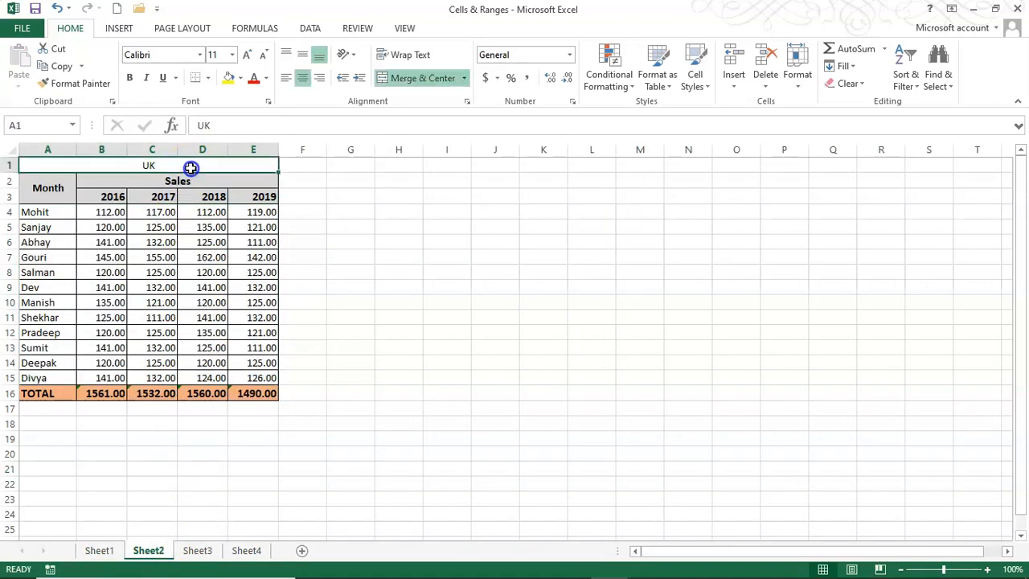
{"action": "left_click", "coordinate": [199, 550]}
{"action": "left_click", "coordinate": [168, 167]}
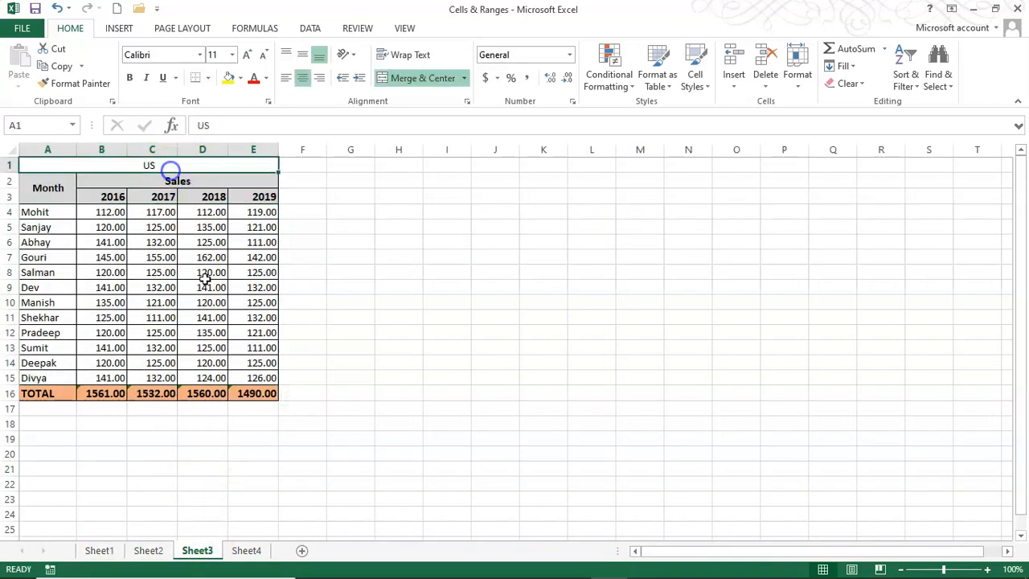
{"action": "left_click", "coordinate": [250, 551]}
{"action": "left_click", "coordinate": [149, 165]}
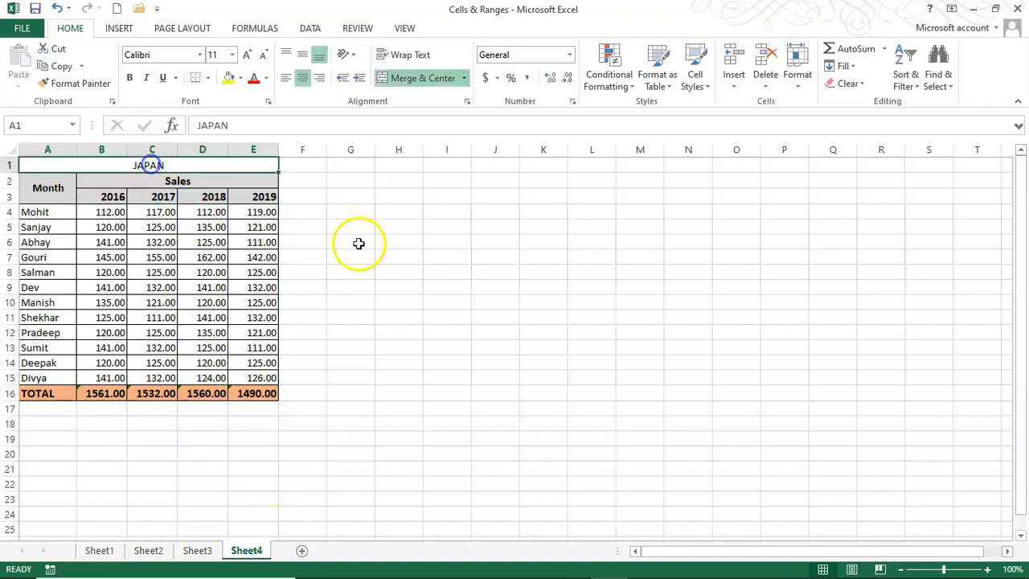
{"action": "left_click", "coordinate": [459, 256]}
{"action": "left_click", "coordinate": [97, 550]}
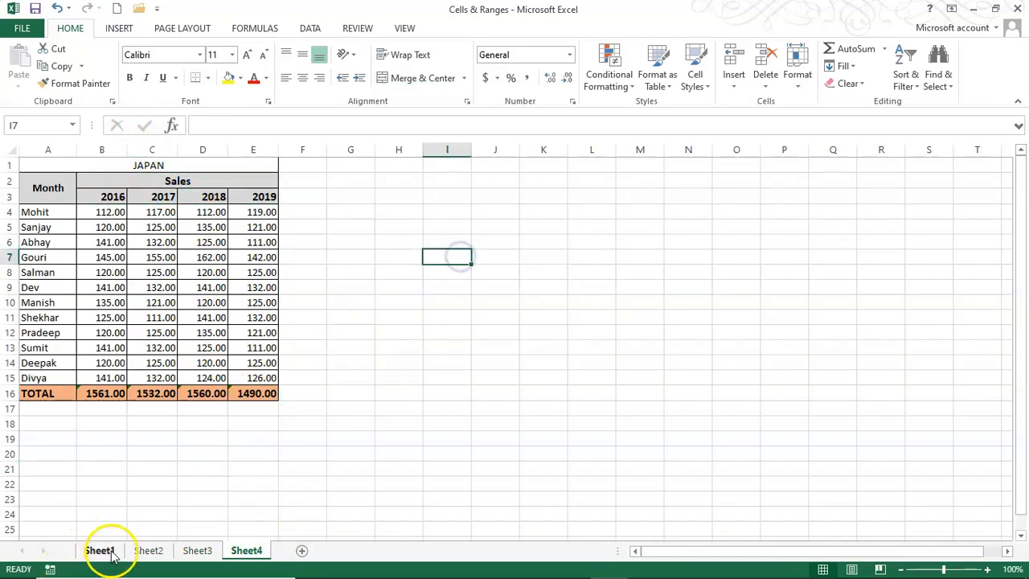
{"action": "left_click", "coordinate": [414, 200]}
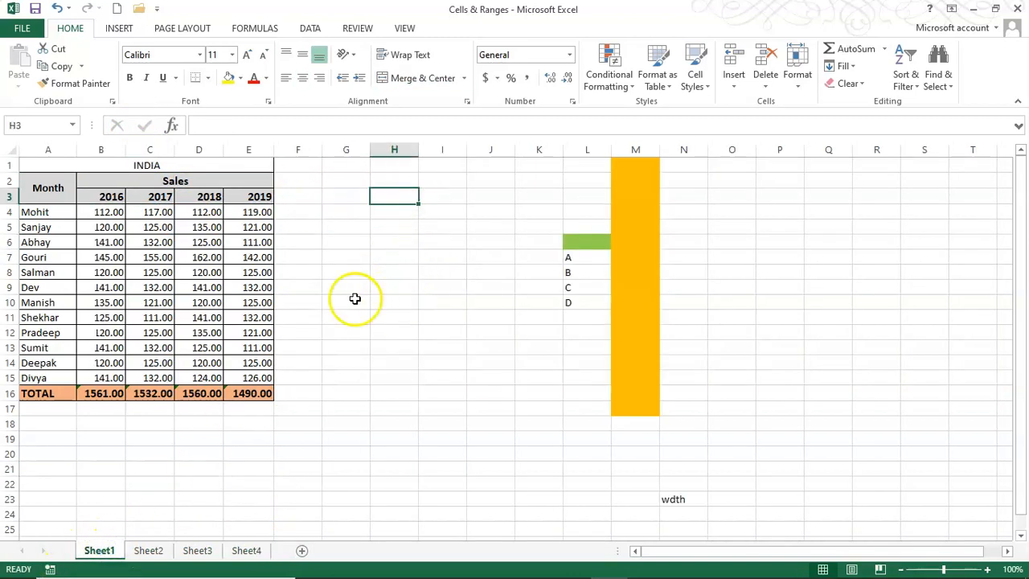
Step: Highlight the table's header range A2:E3 on Sheet1 and deselect it
{"action": "left_click", "coordinate": [148, 550], "text": "ctrl"}
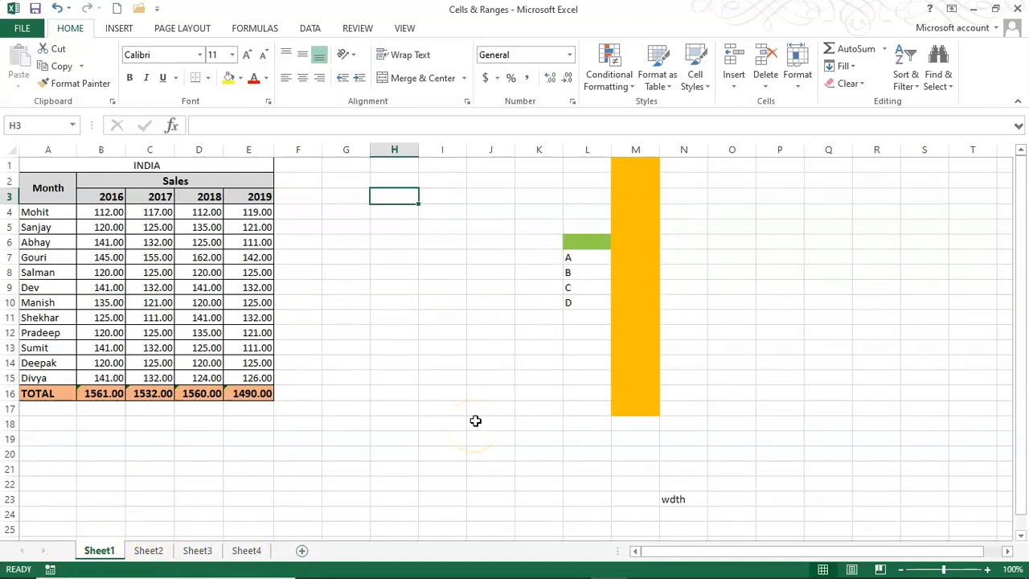
{"action": "left_click", "coordinate": [42, 183]}
{"action": "left_click_drag", "start_coordinate": [80, 189], "coordinate": [239, 190]}
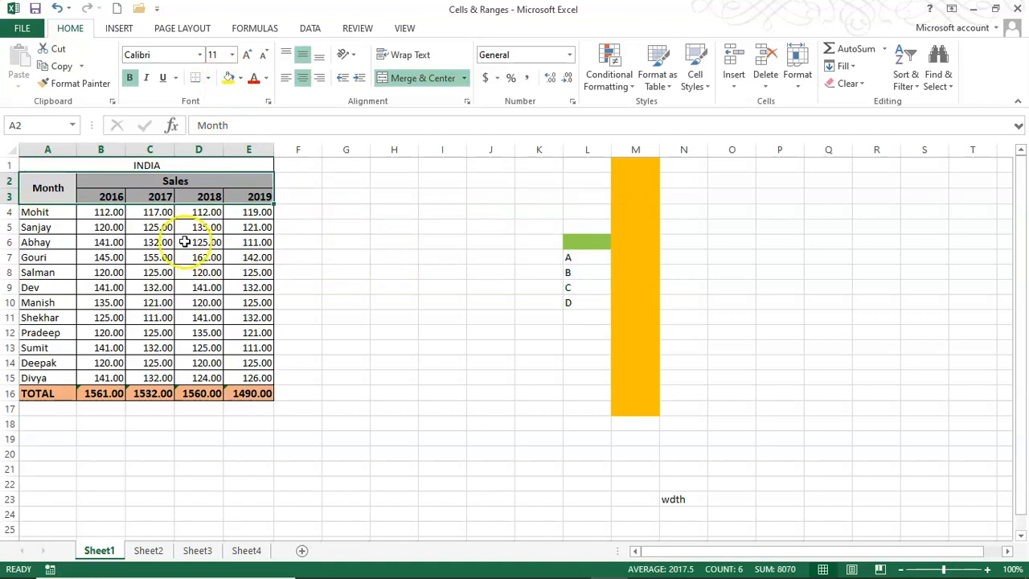
{"action": "left_click", "coordinate": [407, 287]}
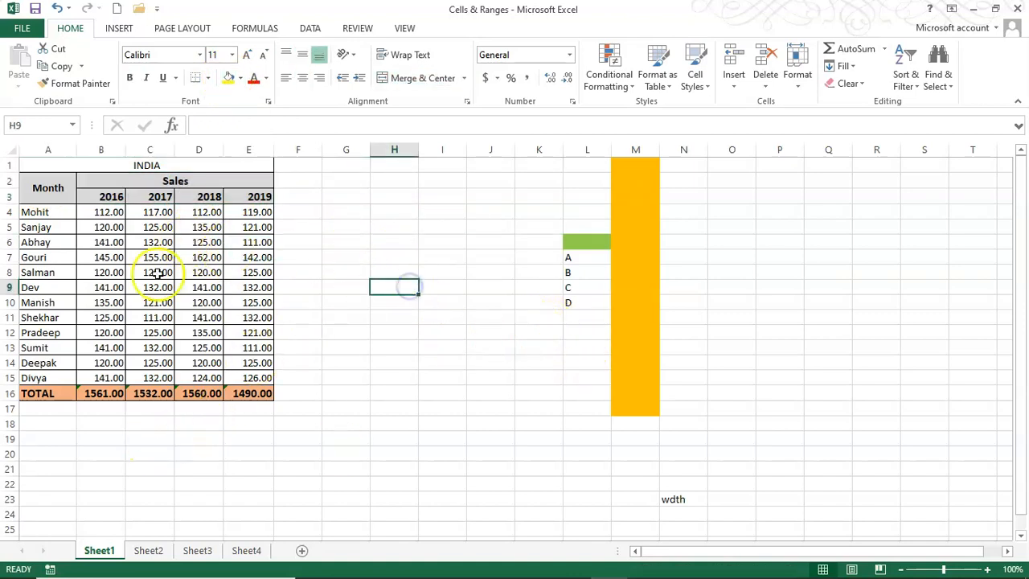
Step: Select the Month header cell on Sheet1 and group Sheet1 with Sheet2, Sheet3 and Sheet4
{"action": "left_click", "coordinate": [48, 186]}
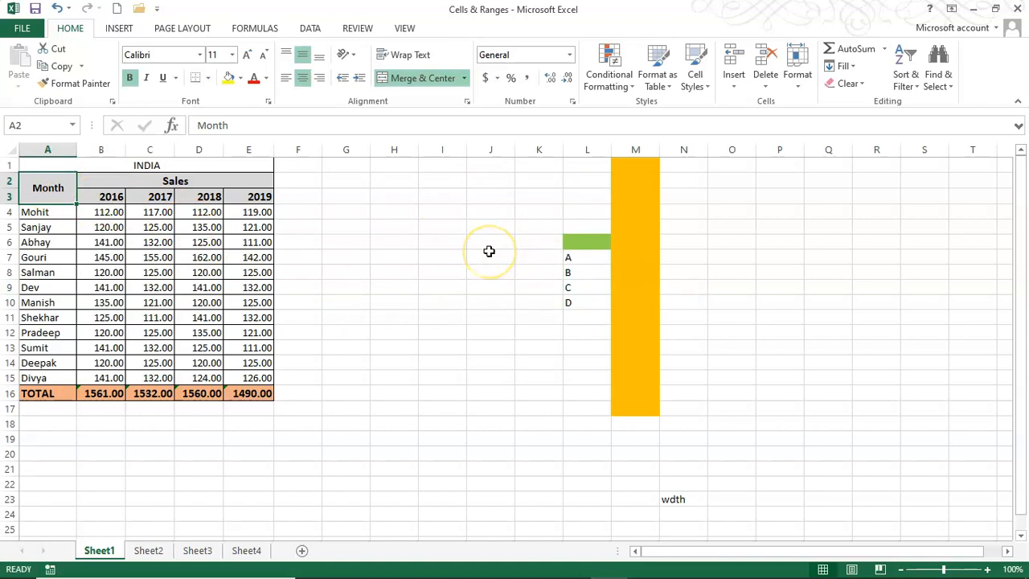
{"action": "left_click", "coordinate": [148, 551], "text": "ctrl"}
{"action": "left_click", "coordinate": [197, 550], "text": "ctrl"}
{"action": "left_click", "coordinate": [246, 551], "text": "ctrl"}
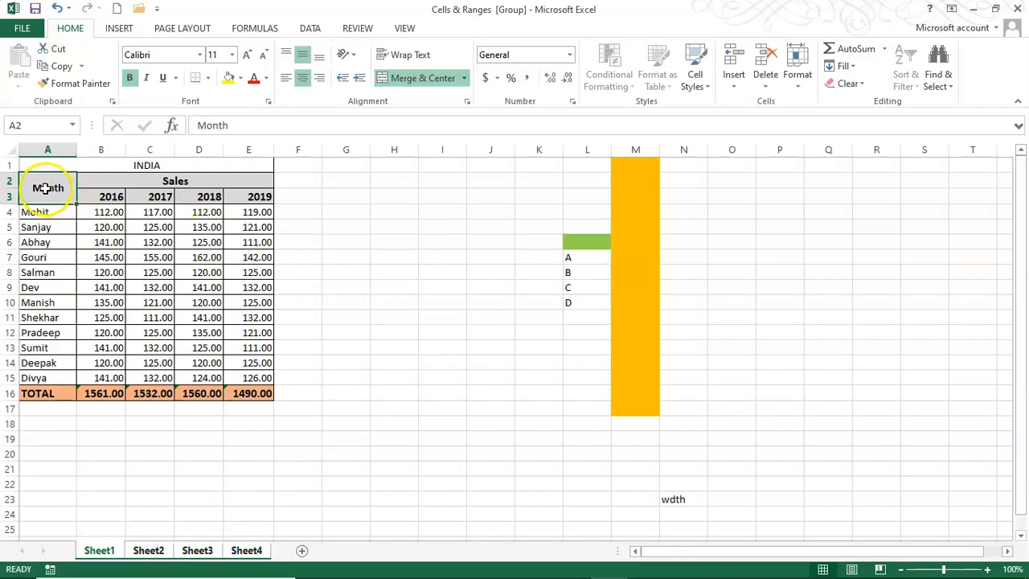
Step: Give the header range A2:E3 a yellow fill and red font across the grouped sheets
{"action": "left_click_drag", "start_coordinate": [74, 187], "coordinate": [256, 197]}
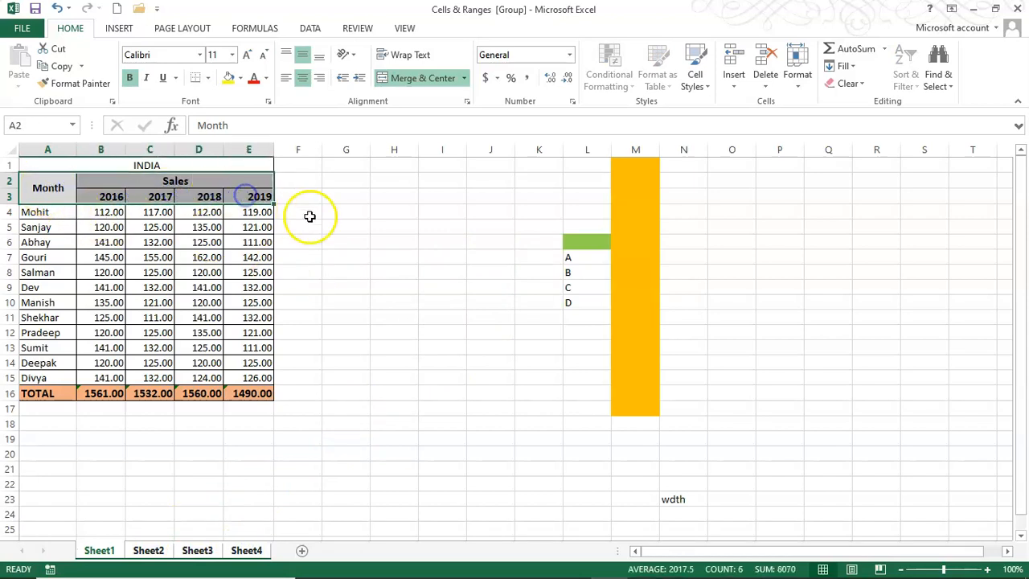
{"action": "left_click", "coordinate": [229, 78]}
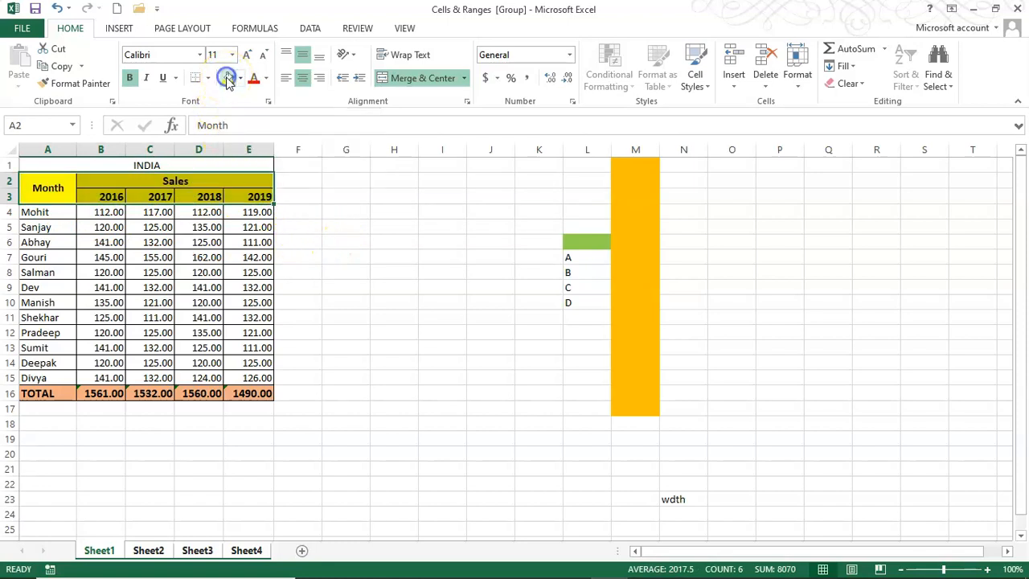
{"action": "left_click", "coordinate": [255, 78]}
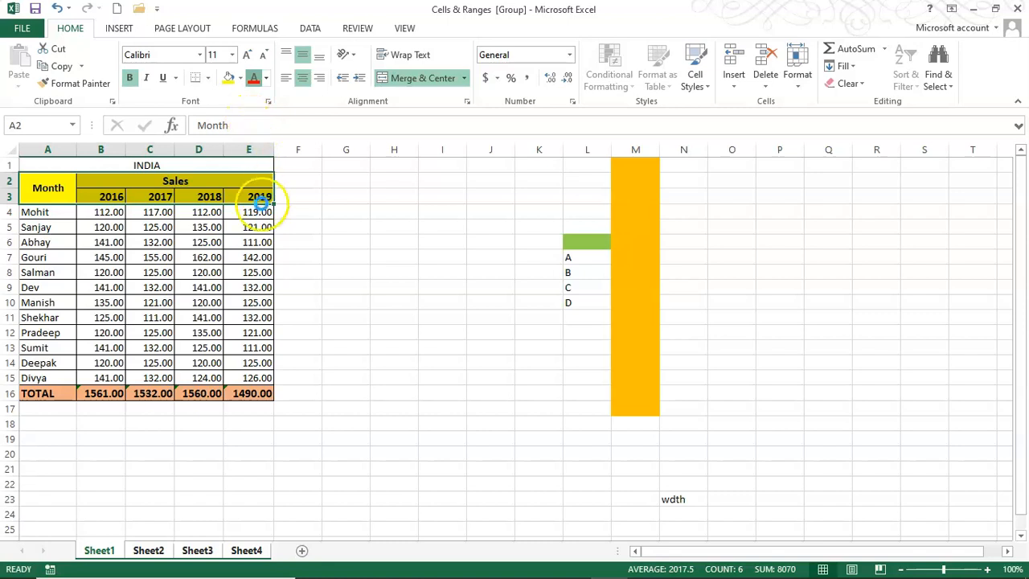
{"action": "left_click", "coordinate": [317, 252]}
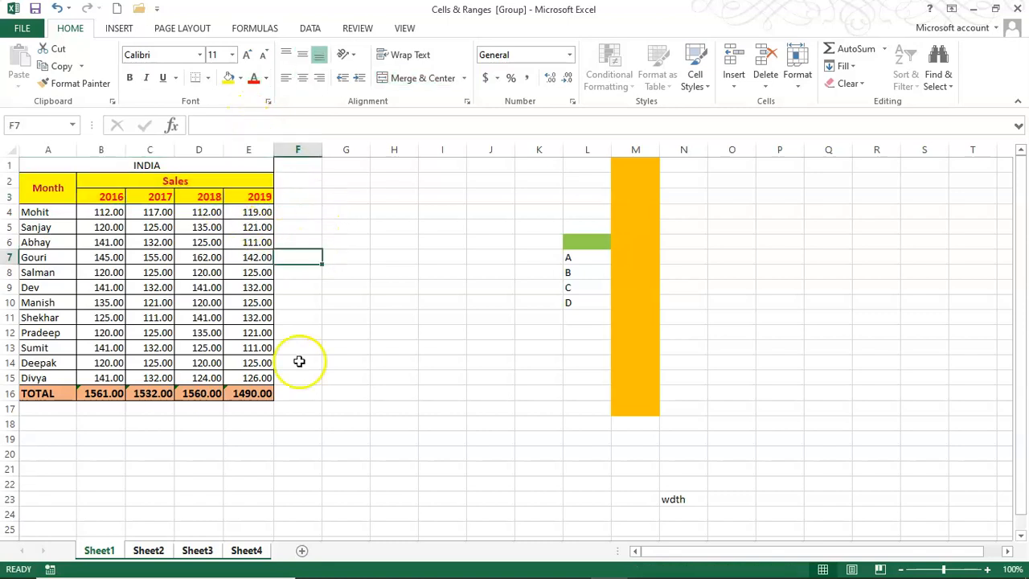
Step: Ungroup the sheets and check the header formatting on Sheet1 through Sheet4
{"action": "left_click", "coordinate": [149, 550]}
{"action": "left_click", "coordinate": [199, 551]}
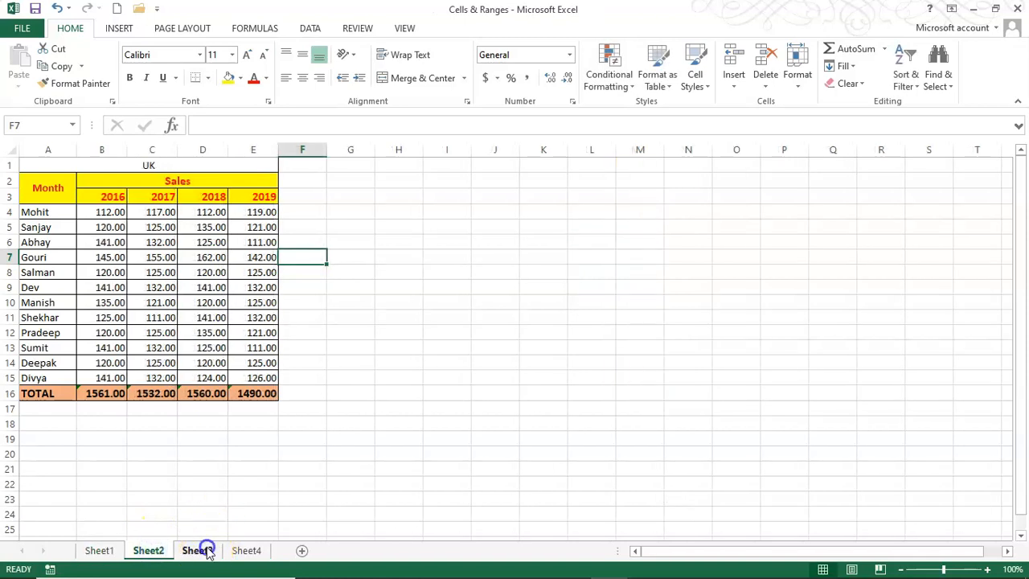
{"action": "left_click", "coordinate": [246, 551]}
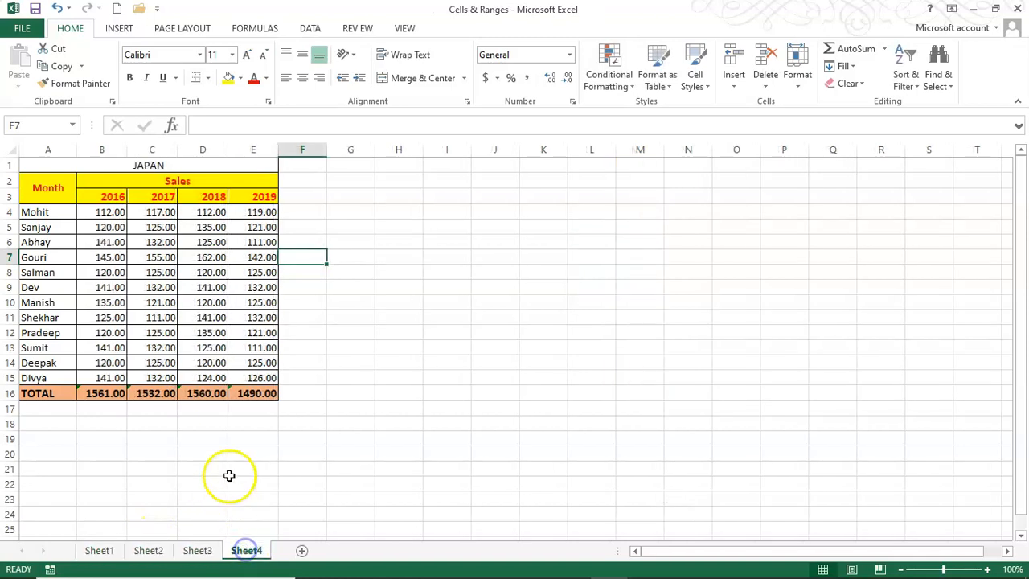
{"action": "left_click", "coordinate": [99, 550]}
{"action": "left_click", "coordinate": [149, 550]}
{"action": "left_click", "coordinate": [197, 550]}
{"action": "left_click", "coordinate": [247, 550]}
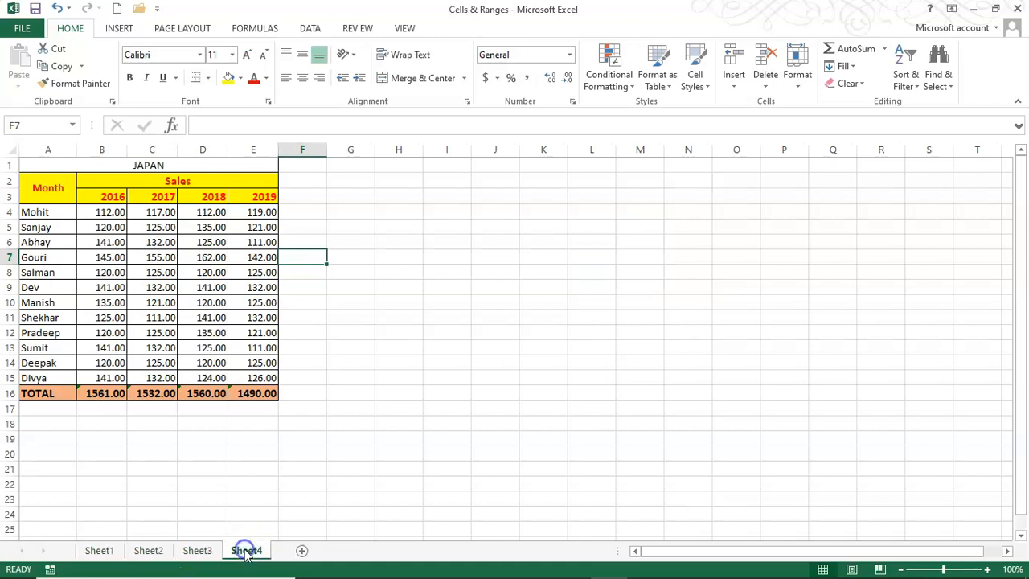
Step: Delete the empty columns H through J on Sheet1
{"action": "left_click", "coordinate": [99, 550]}
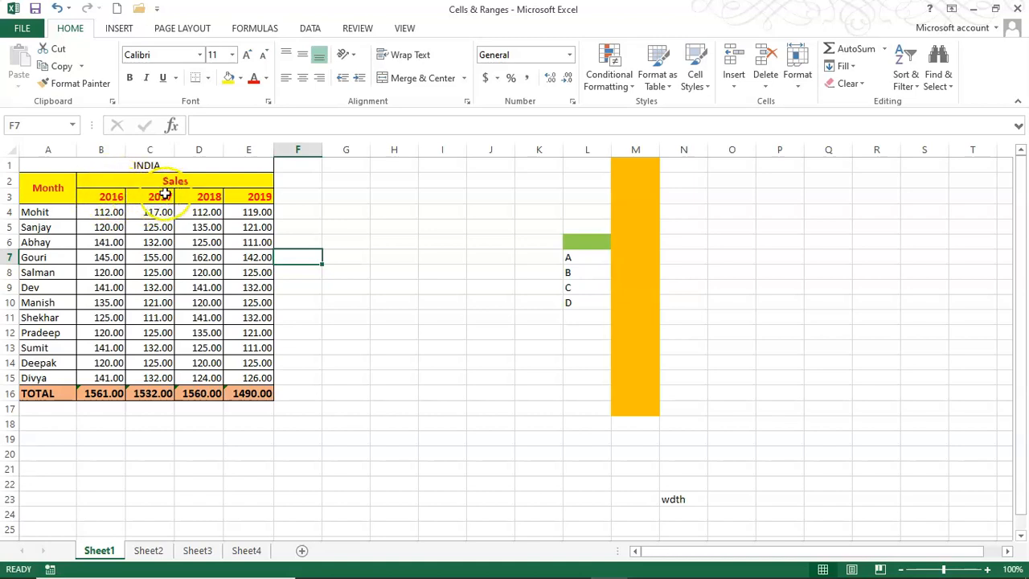
{"action": "left_click", "coordinate": [372, 197]}
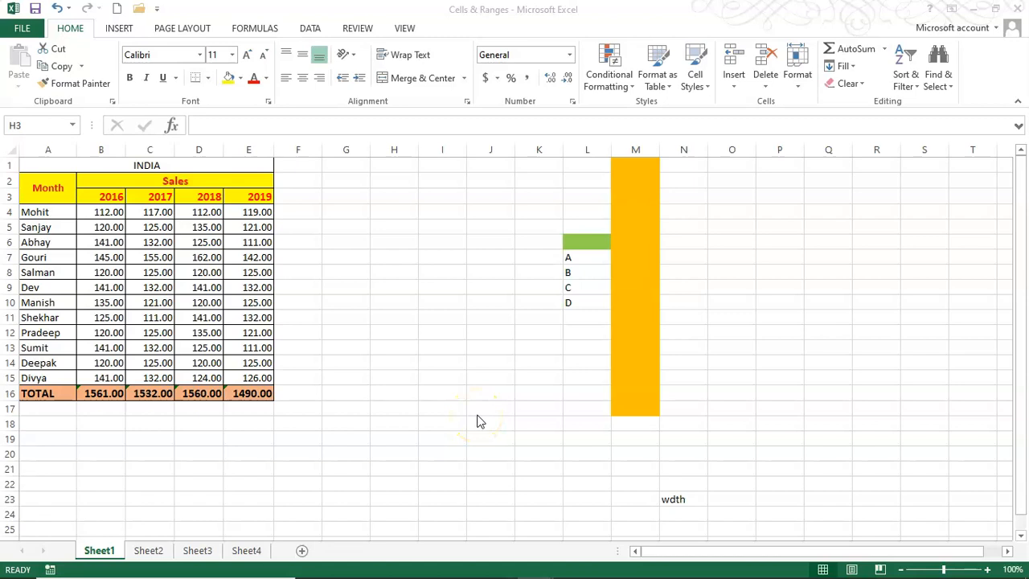
{"action": "left_click_drag", "start_coordinate": [395, 150], "coordinate": [514, 141]}
{"action": "right_click", "coordinate": [491, 144]}
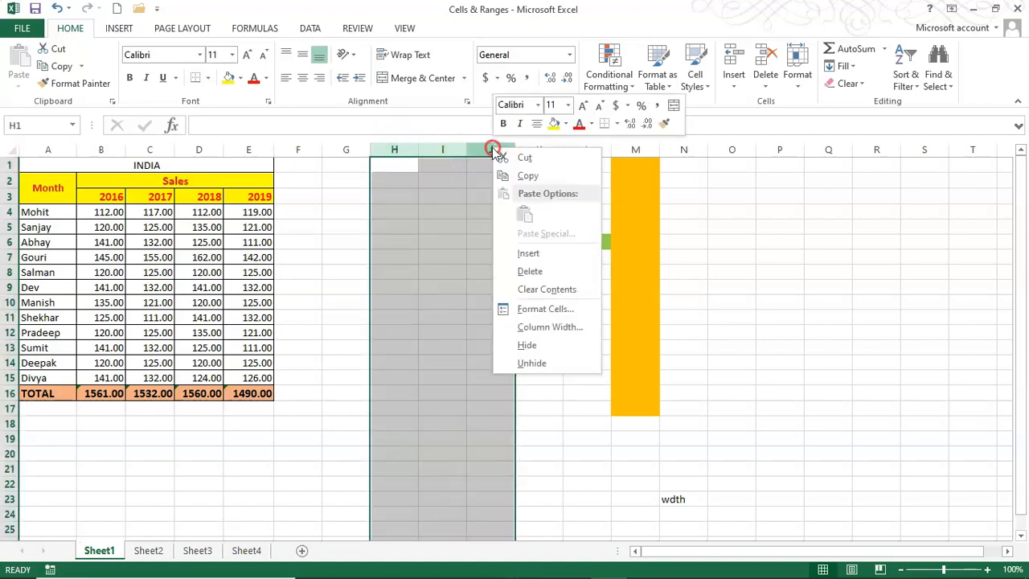
{"action": "left_click", "coordinate": [530, 272]}
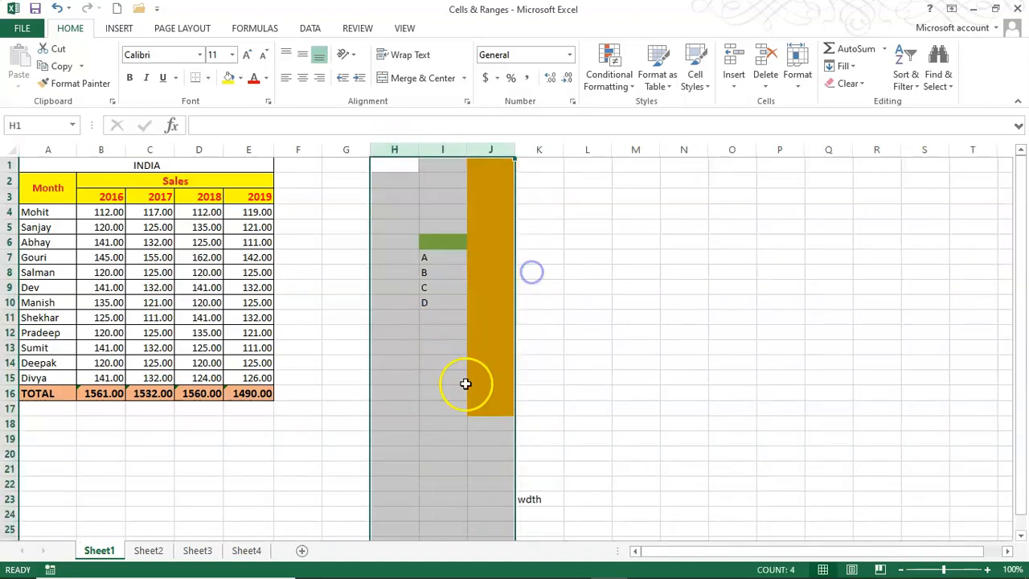
{"action": "left_click", "coordinate": [650, 377]}
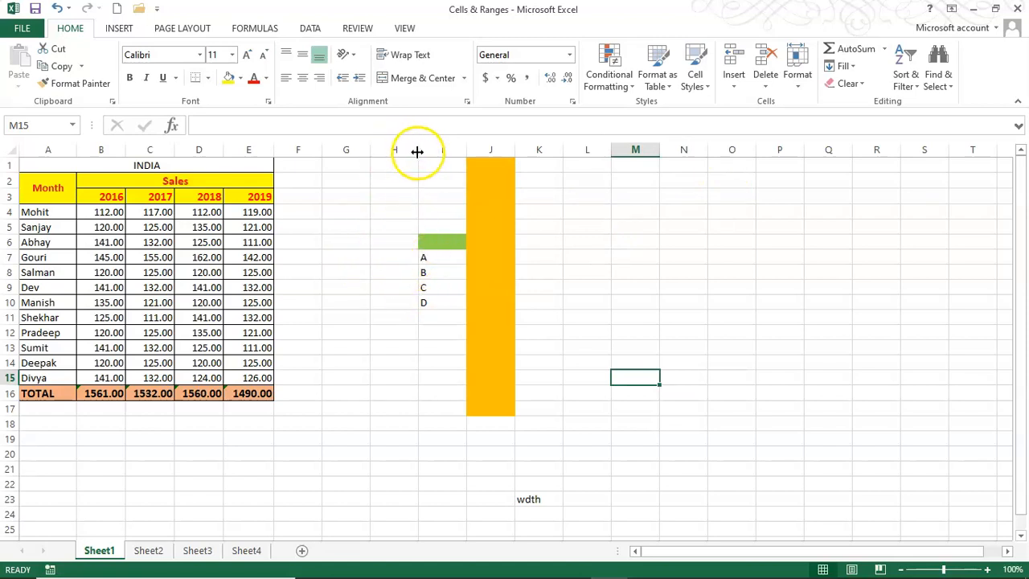
Step: Insert a blank column before the orange column J on Sheet1
{"action": "left_click", "coordinate": [478, 149]}
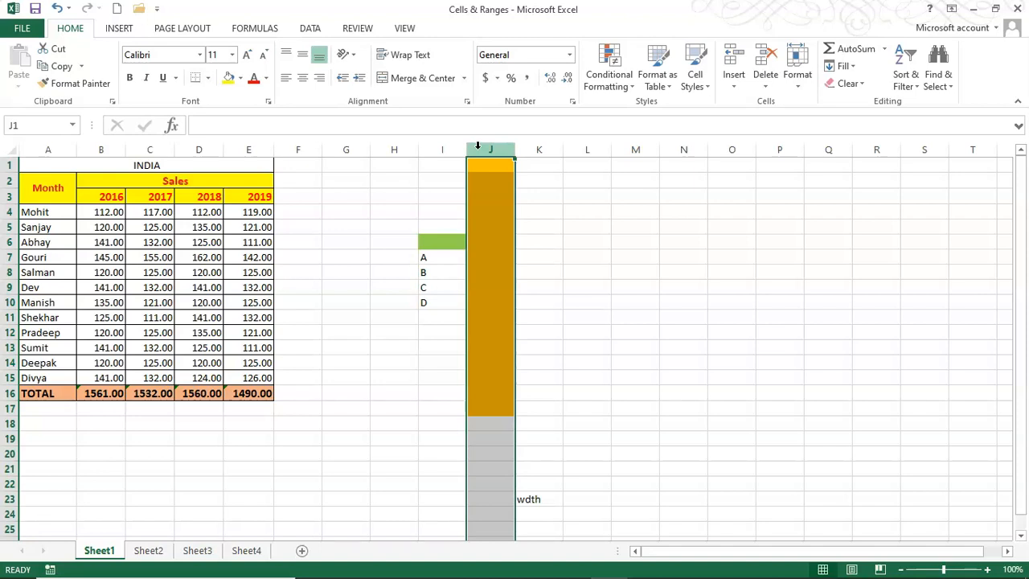
{"action": "right_click", "coordinate": [478, 149]}
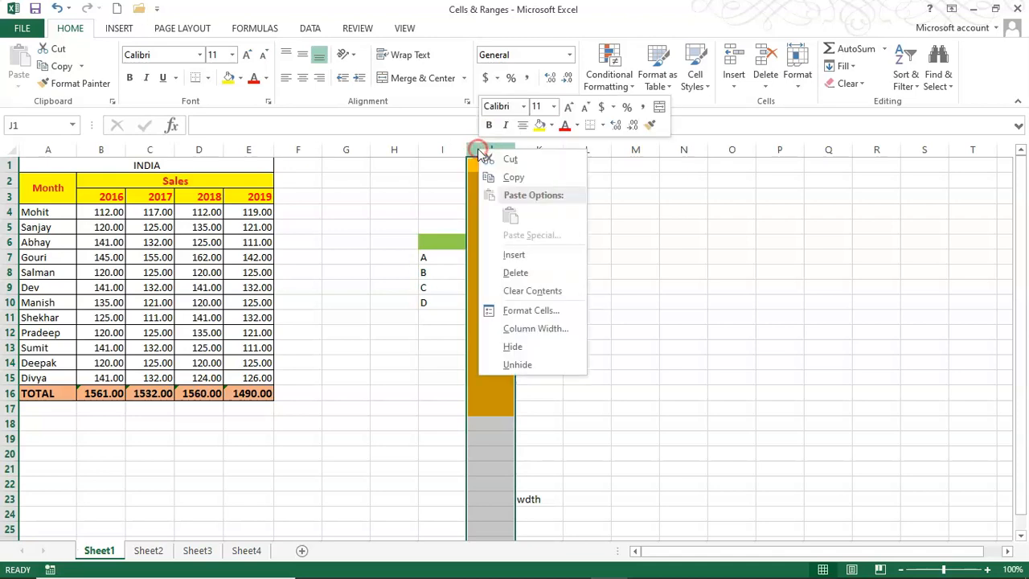
{"action": "left_click", "coordinate": [519, 257]}
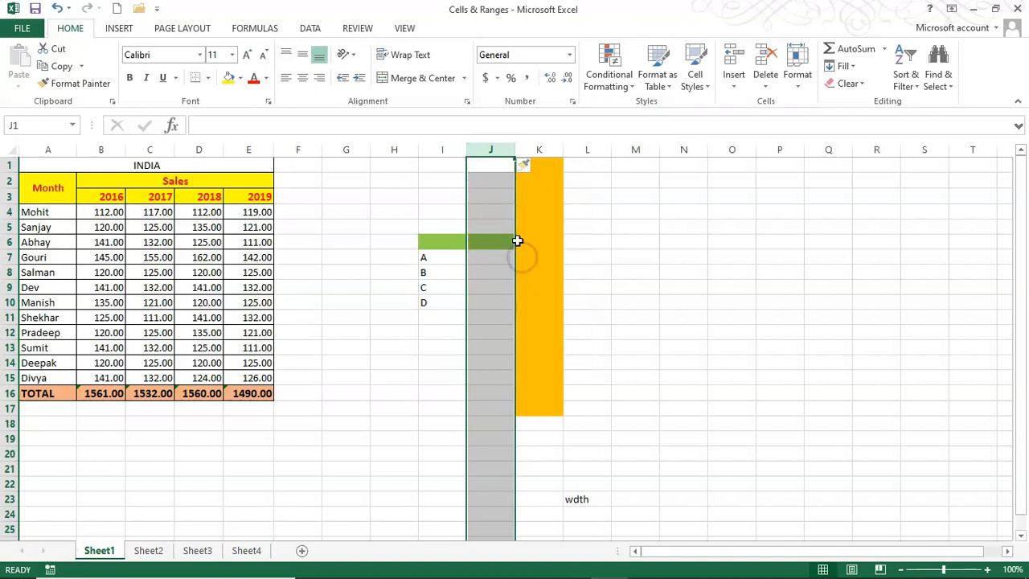
{"action": "left_click", "coordinate": [660, 363]}
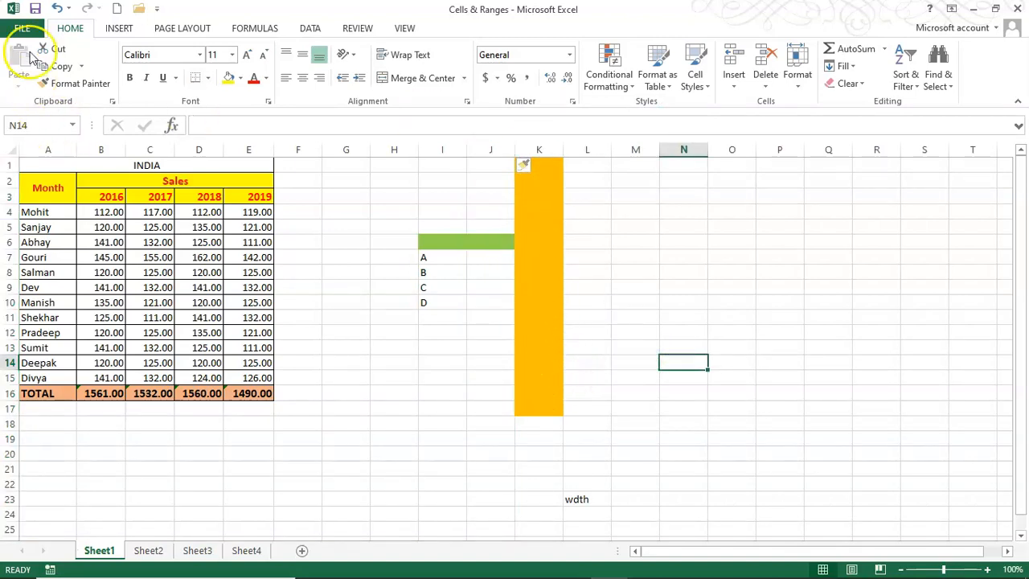
Step: Delete the blank column J that was inserted before the orange column
{"action": "left_click", "coordinate": [492, 150]}
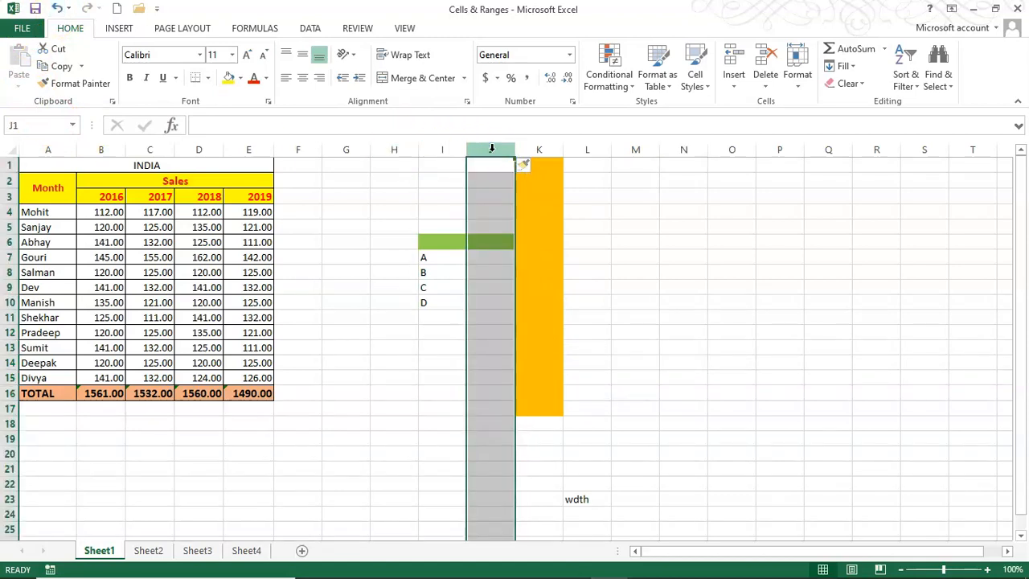
{"action": "right_click", "coordinate": [491, 149]}
{"action": "left_click", "coordinate": [524, 273]}
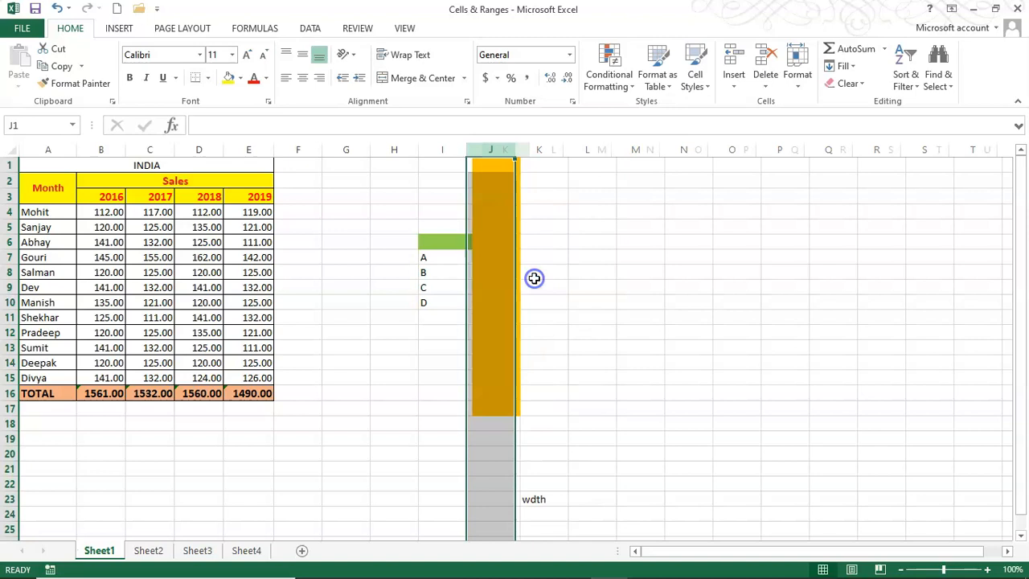
{"action": "left_click", "coordinate": [609, 289]}
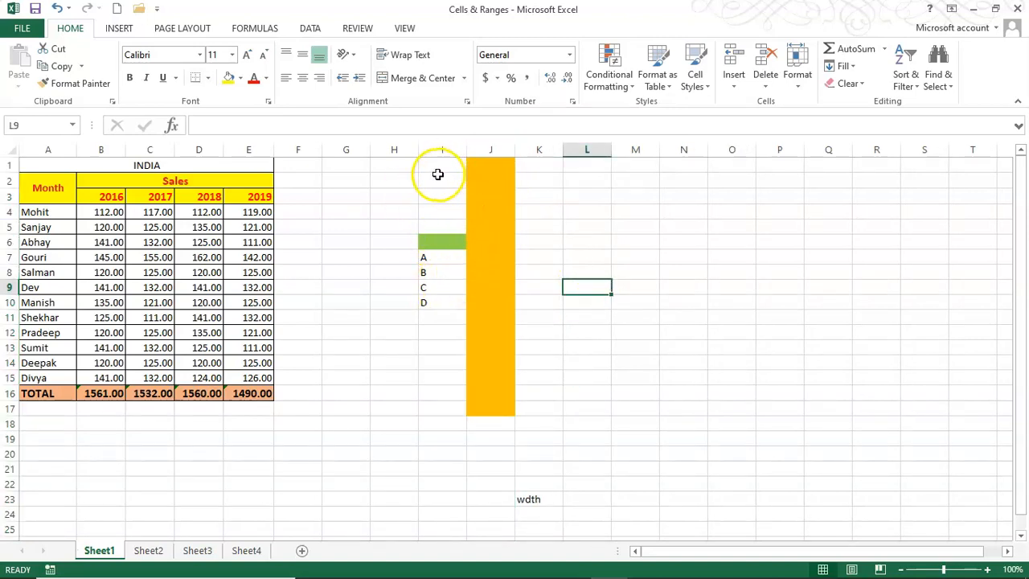
Step: Insert blank cells at I7:I10, the letters A to D, with Shift cells right, and undo the insertion
{"action": "left_click", "coordinate": [489, 149]}
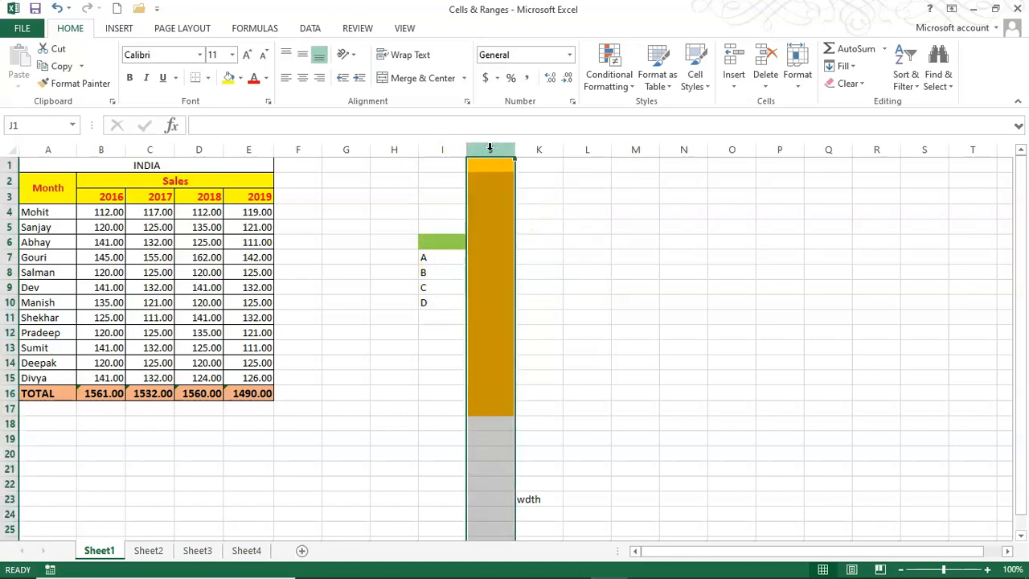
{"action": "left_click", "coordinate": [431, 260]}
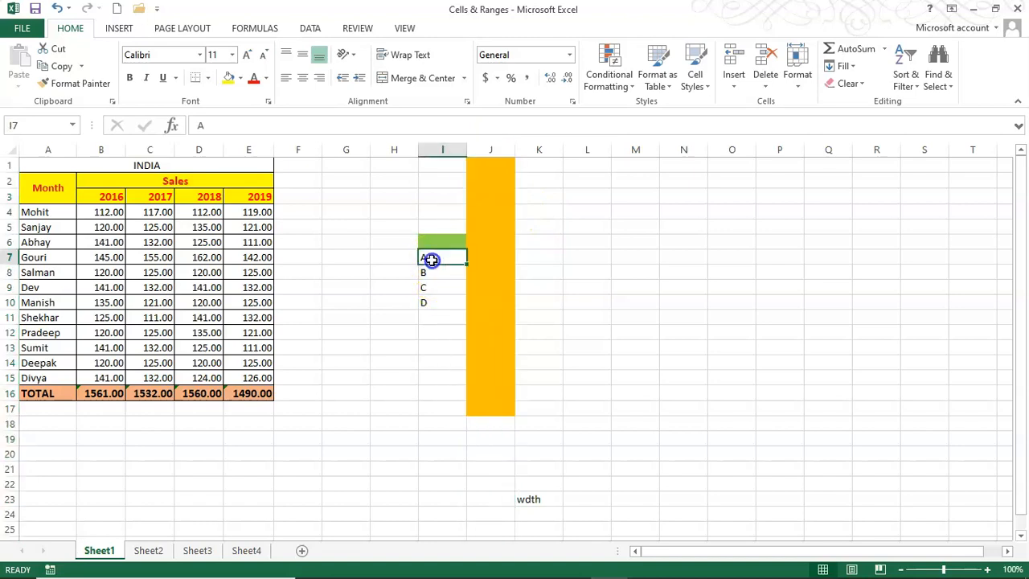
{"action": "left_click_drag", "start_coordinate": [432, 259], "coordinate": [432, 301]}
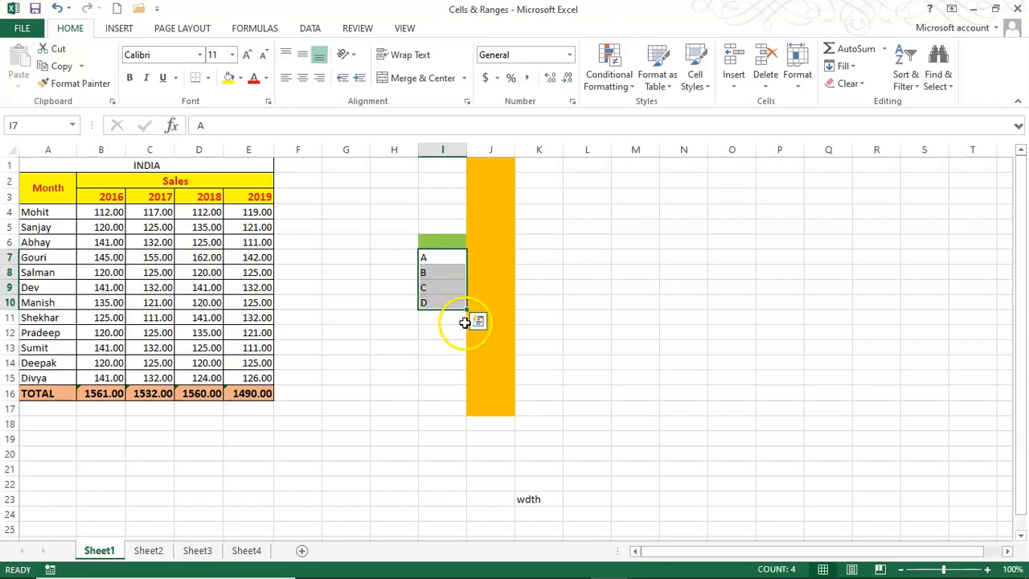
{"action": "right_click", "coordinate": [437, 259]}
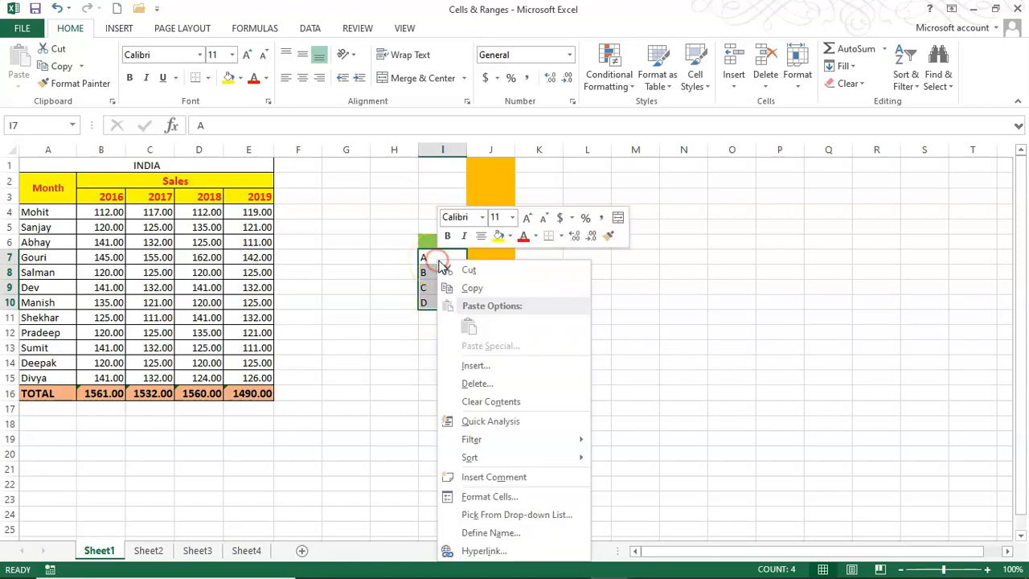
{"action": "left_click", "coordinate": [484, 371]}
{"action": "left_click_drag", "start_coordinate": [473, 309], "coordinate": [600, 229]}
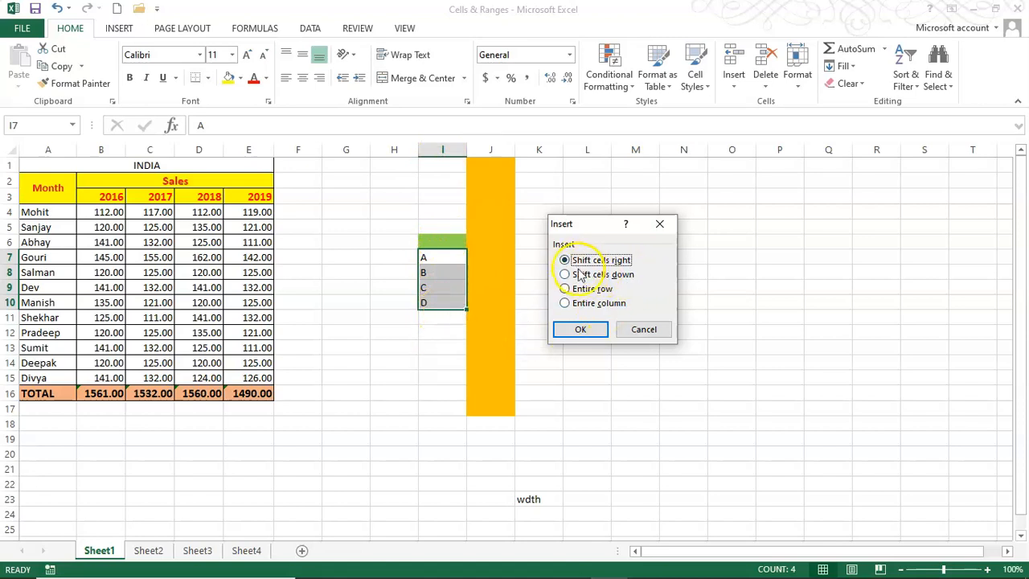
{"action": "left_click", "coordinate": [582, 330]}
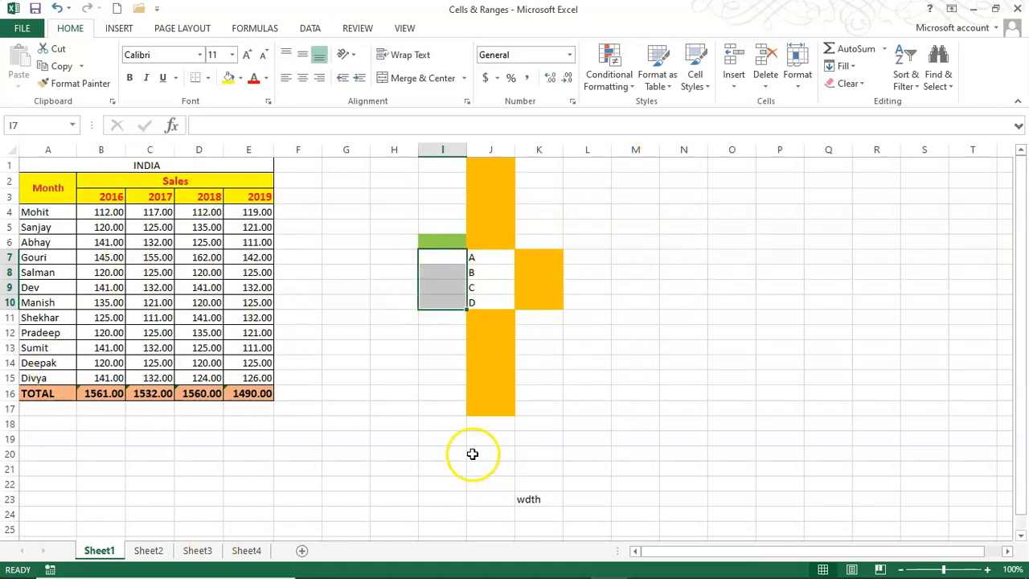
{"action": "left_click", "coordinate": [57, 9]}
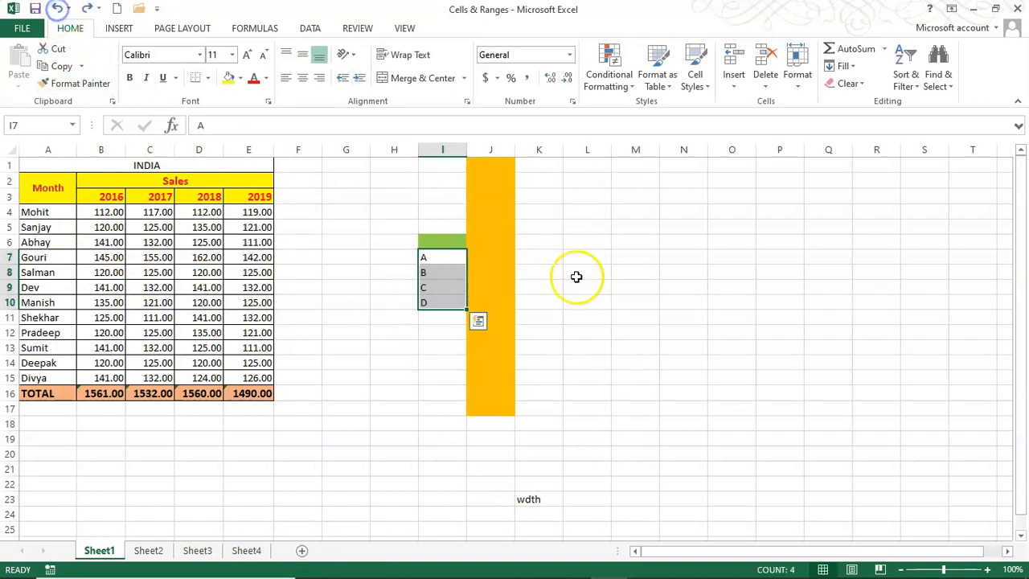
Step: Insert blank cells at I7:I10 with Shift cells down, and undo the insertion
{"action": "right_click", "coordinate": [457, 262]}
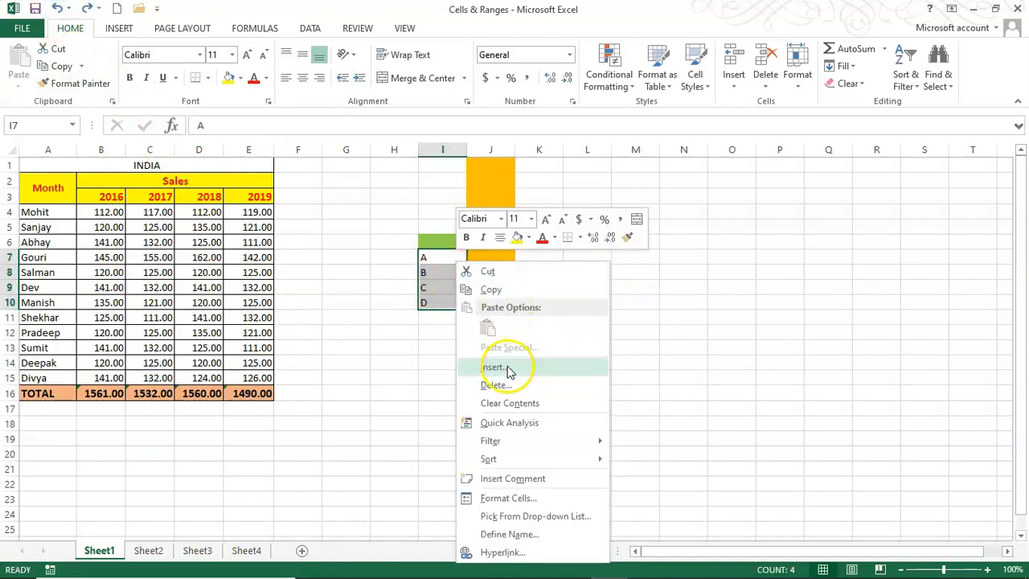
{"action": "left_click", "coordinate": [508, 369]}
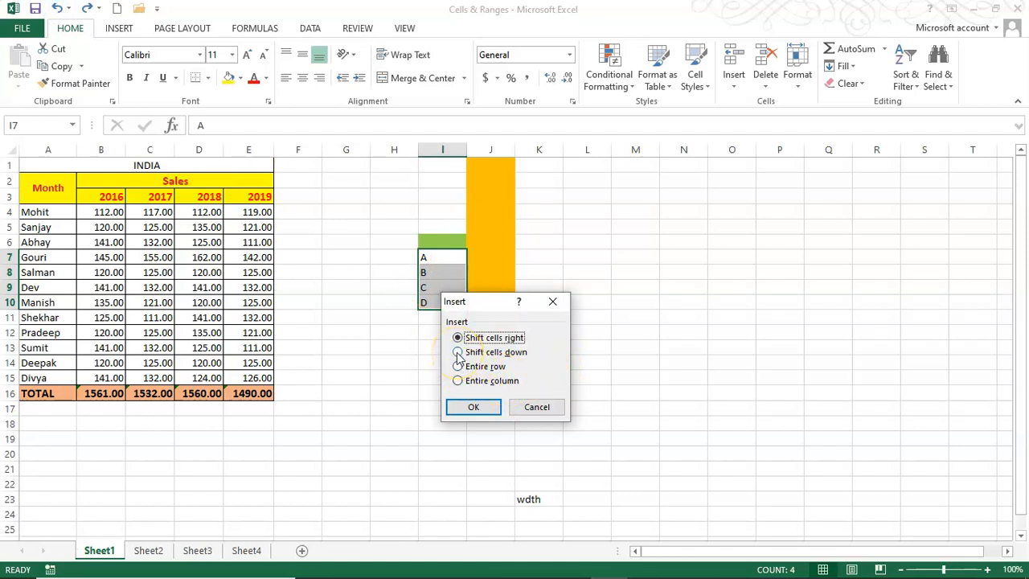
{"action": "left_click", "coordinate": [482, 410]}
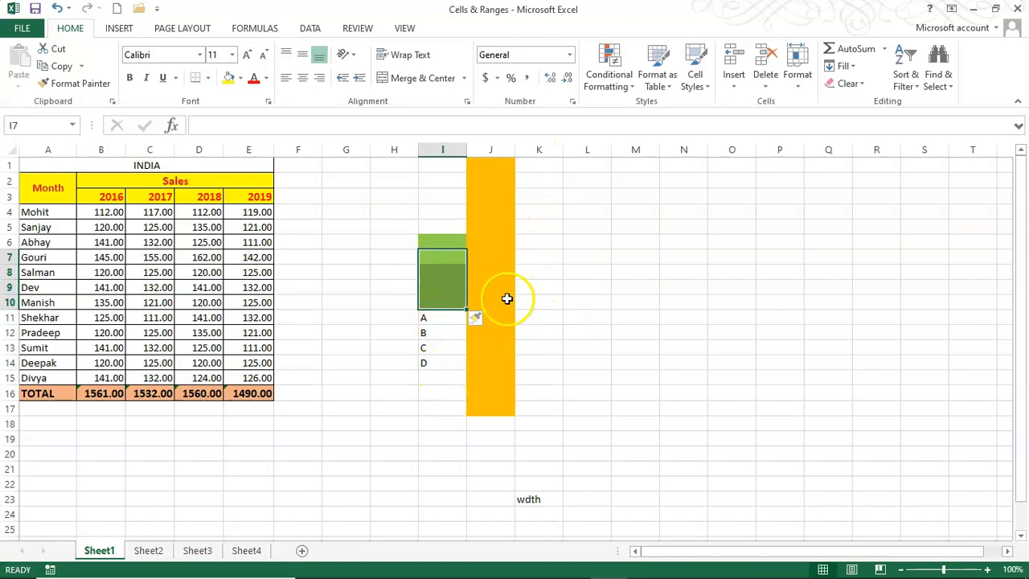
{"action": "left_click", "coordinate": [55, 9]}
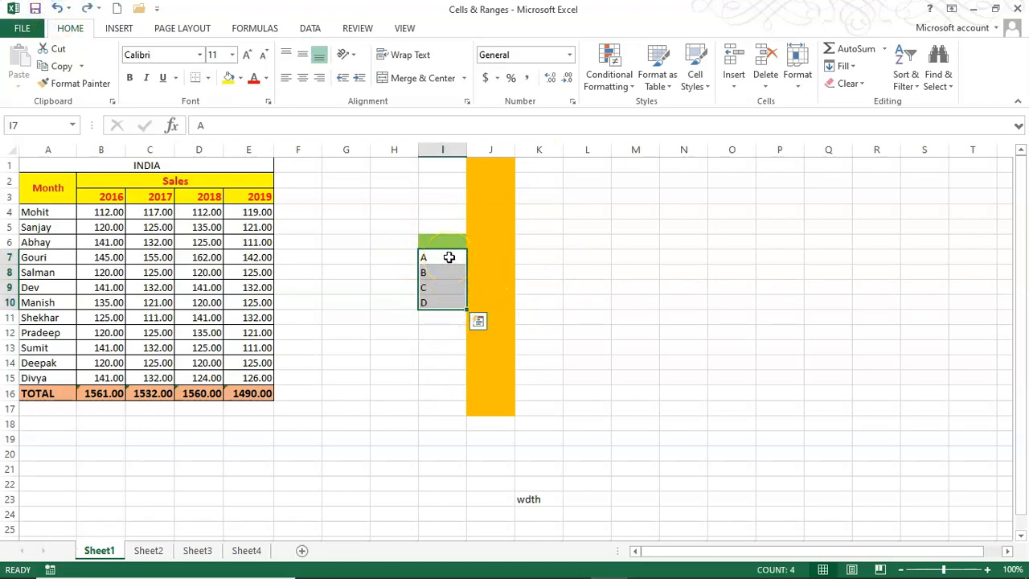
Step: Insert blank cells at I7:I10 with the Shift cells right option once more, and undo it
{"action": "right_click", "coordinate": [448, 257]}
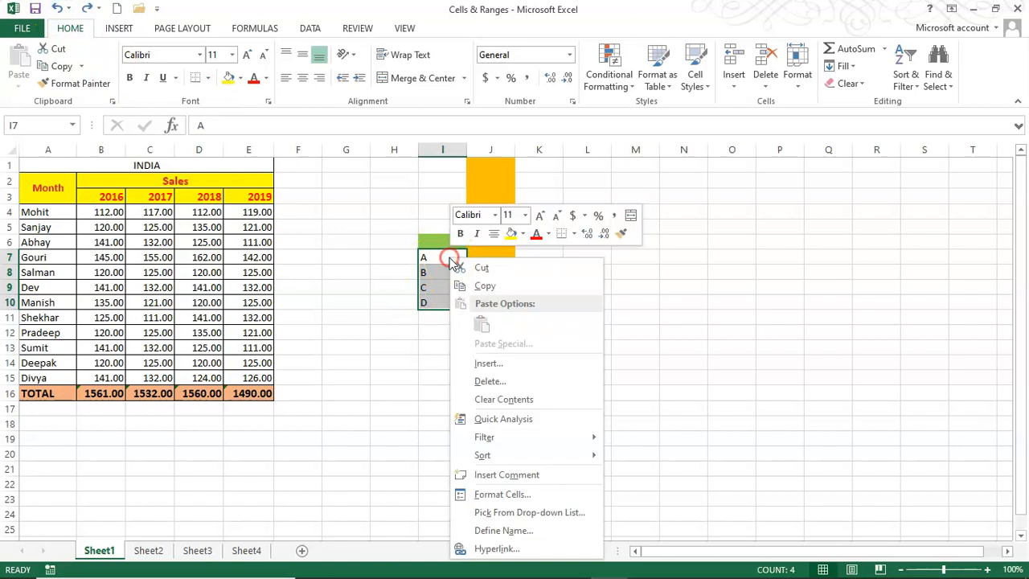
{"action": "left_click", "coordinate": [495, 361]}
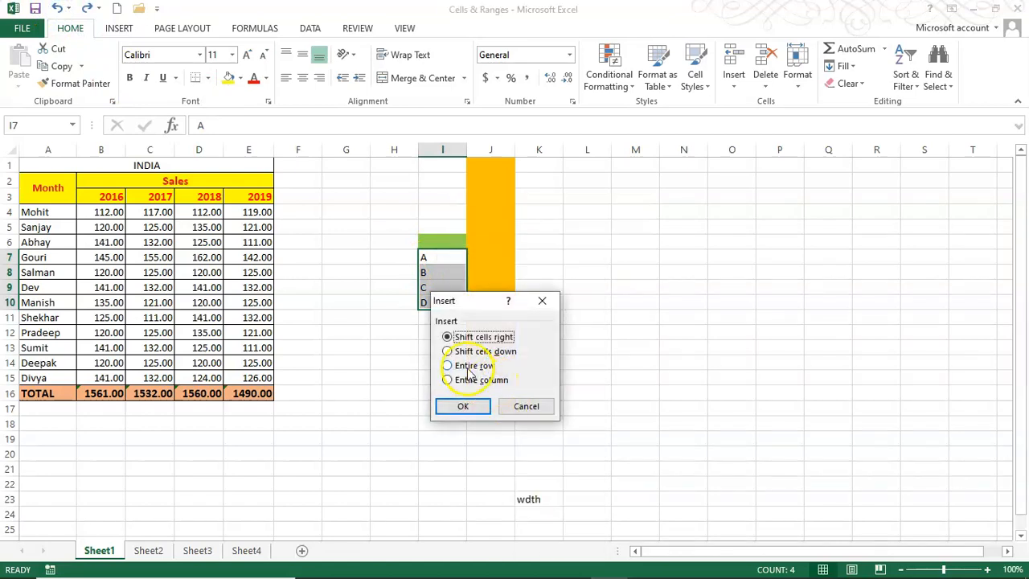
{"action": "left_click", "coordinate": [464, 408]}
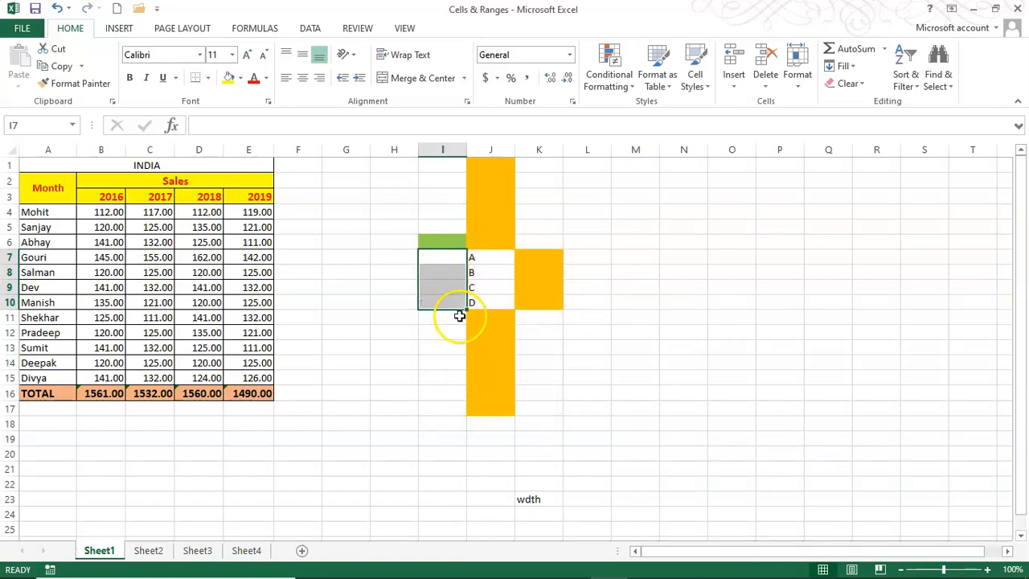
{"action": "left_click", "coordinate": [56, 8]}
Step: Insert entire rows at the selected range I7:I10, and undo the insertion
{"action": "right_click", "coordinate": [436, 259]}
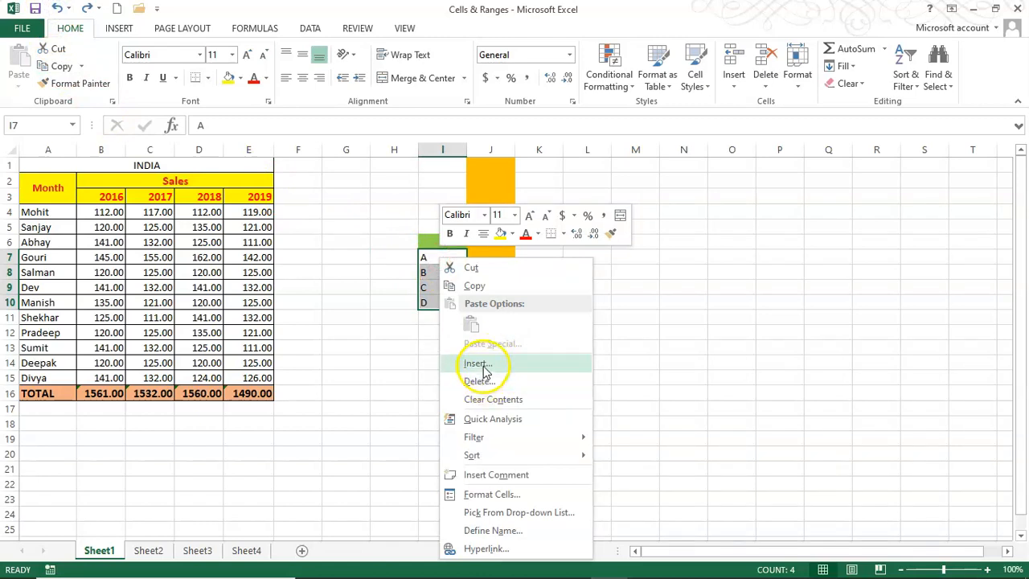
{"action": "left_click", "coordinate": [482, 366]}
{"action": "left_click", "coordinate": [438, 365]}
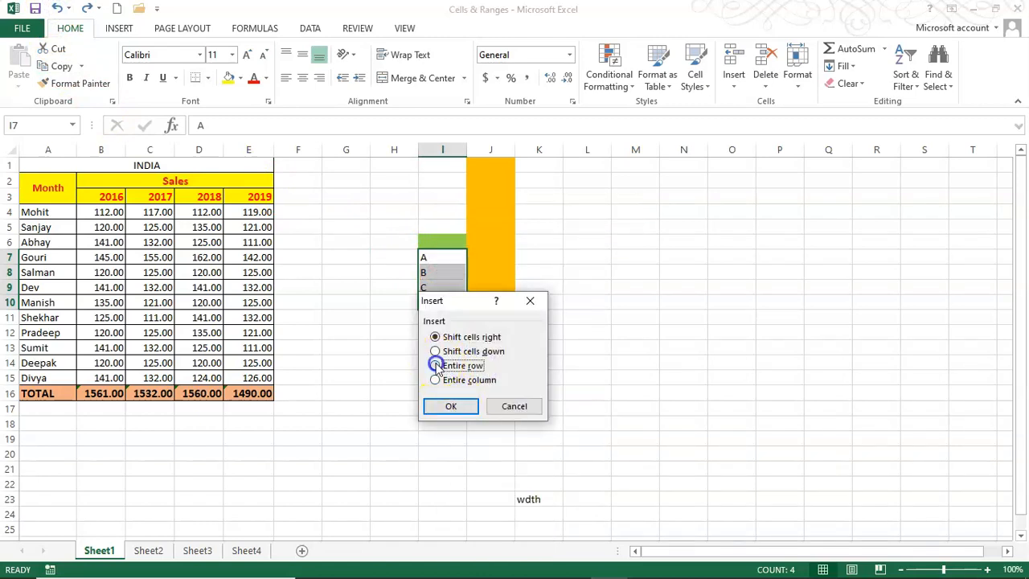
{"action": "left_click", "coordinate": [454, 408]}
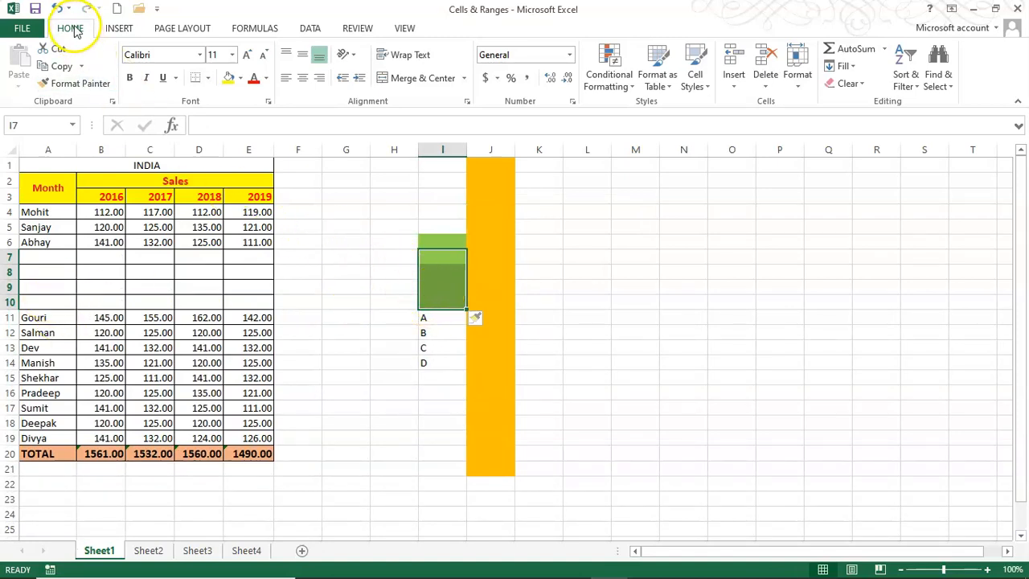
{"action": "left_click", "coordinate": [58, 8]}
Step: Insert an entire column at the selected range I7:I10, and undo the insertion
{"action": "right_click", "coordinate": [447, 258]}
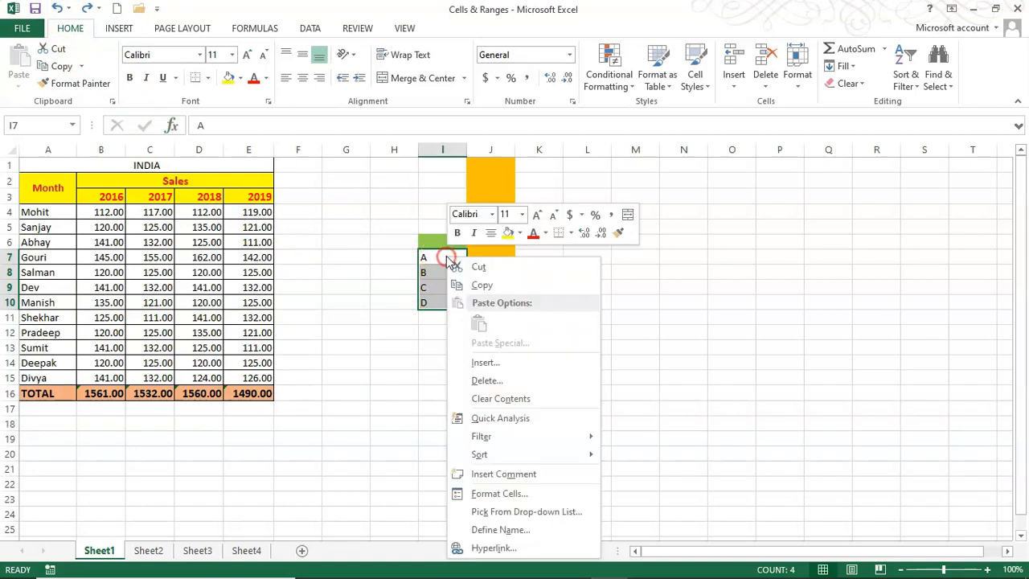
{"action": "left_click", "coordinate": [497, 362]}
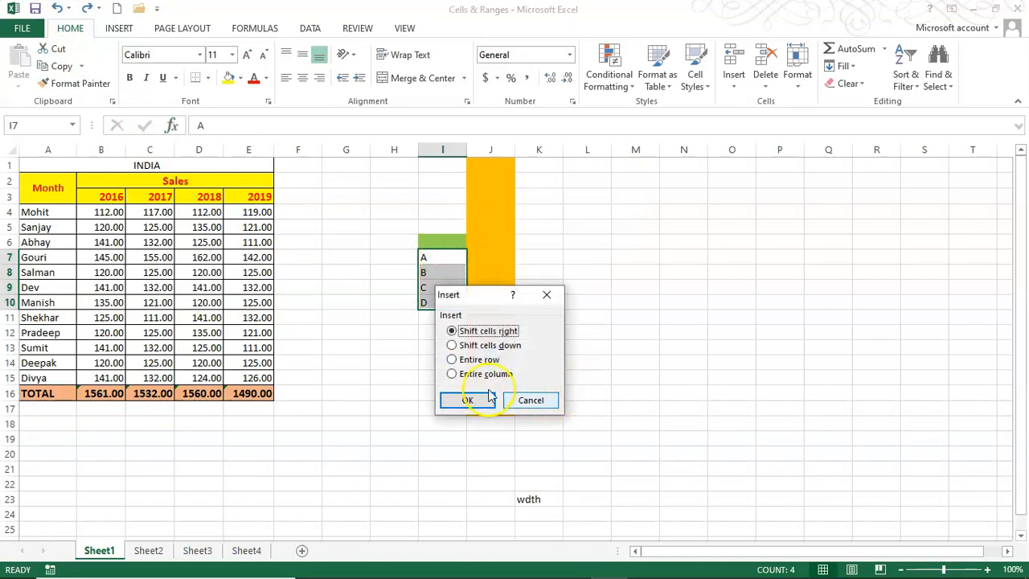
{"action": "left_click", "coordinate": [452, 374]}
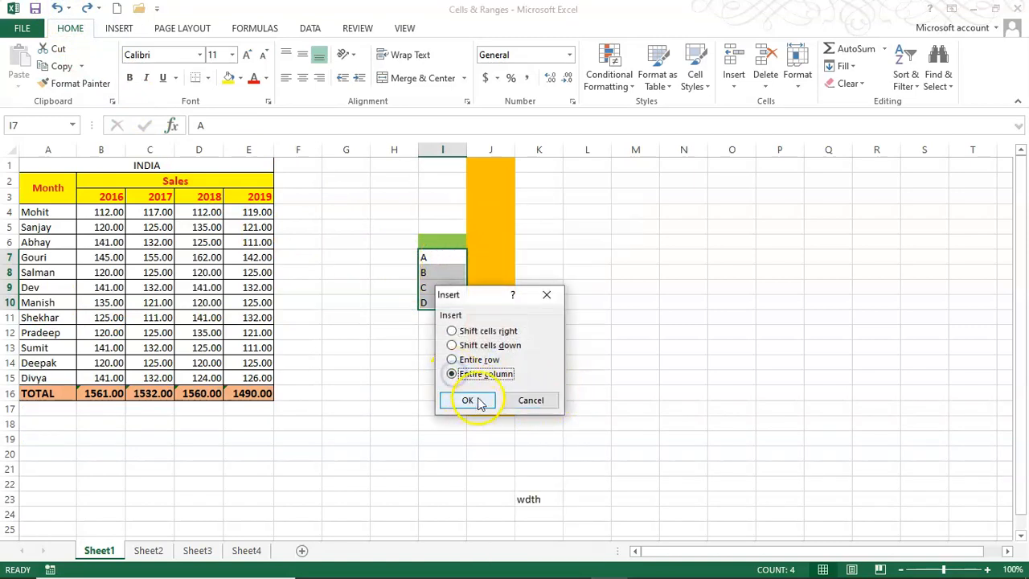
{"action": "left_click", "coordinate": [475, 399]}
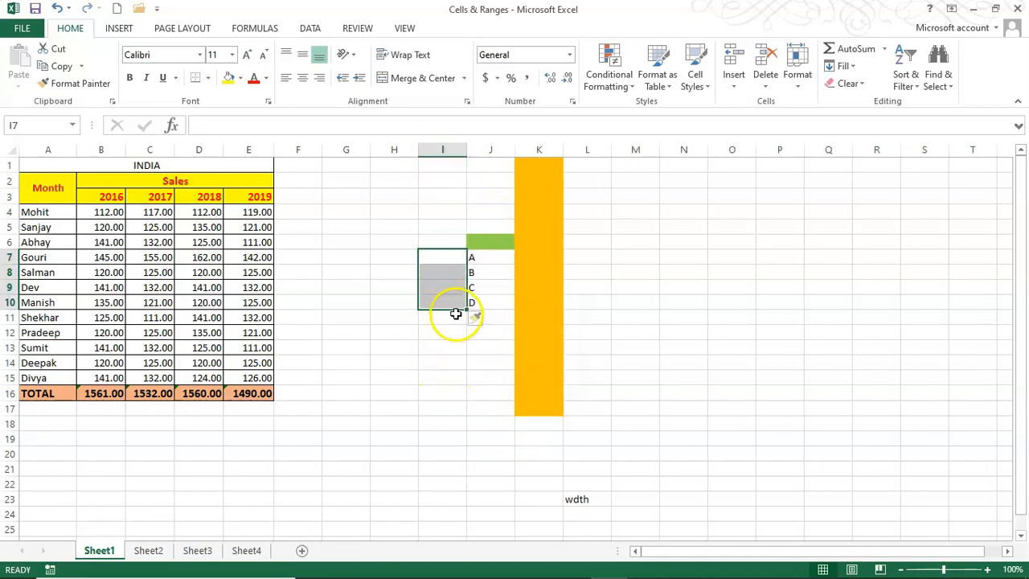
{"action": "left_click", "coordinate": [57, 8]}
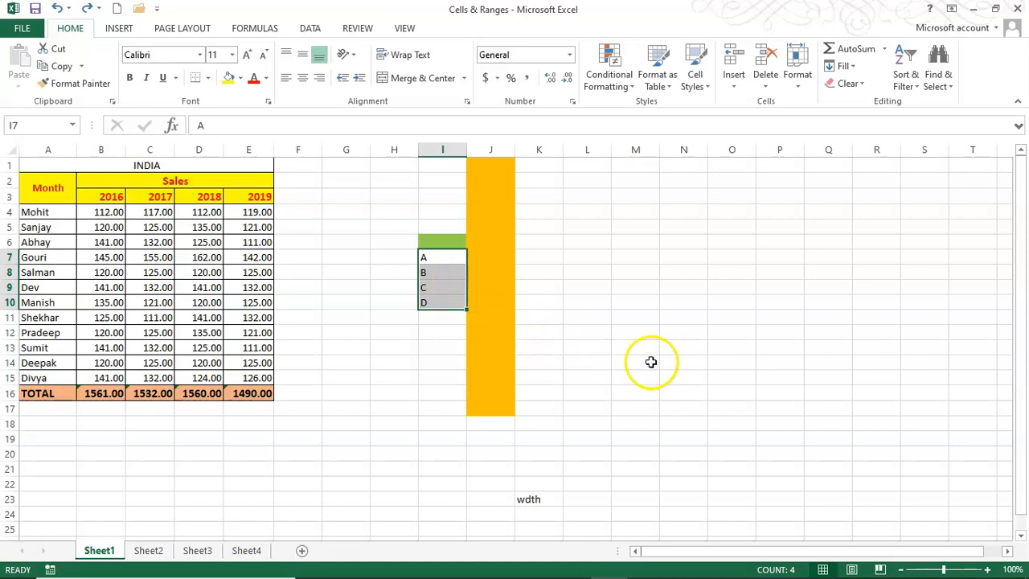
Step: Examine the available insert, delete and format commands for the cell range I6:I10
{"action": "left_click", "coordinate": [576, 273]}
{"action": "left_click_drag", "start_coordinate": [452, 257], "coordinate": [450, 298]}
{"action": "left_click_drag", "start_coordinate": [442, 241], "coordinate": [441, 298]}
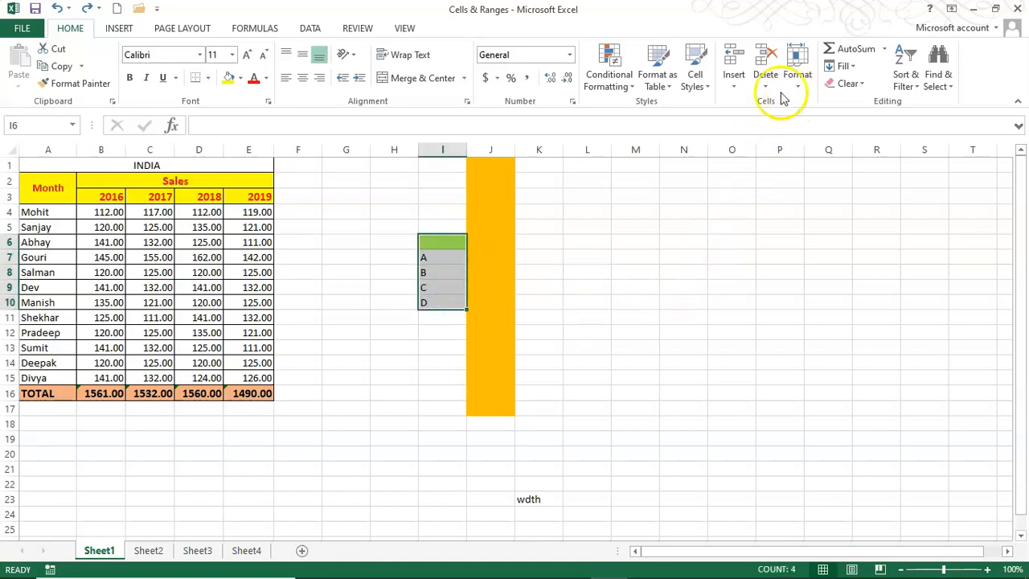
{"action": "left_click", "coordinate": [733, 86]}
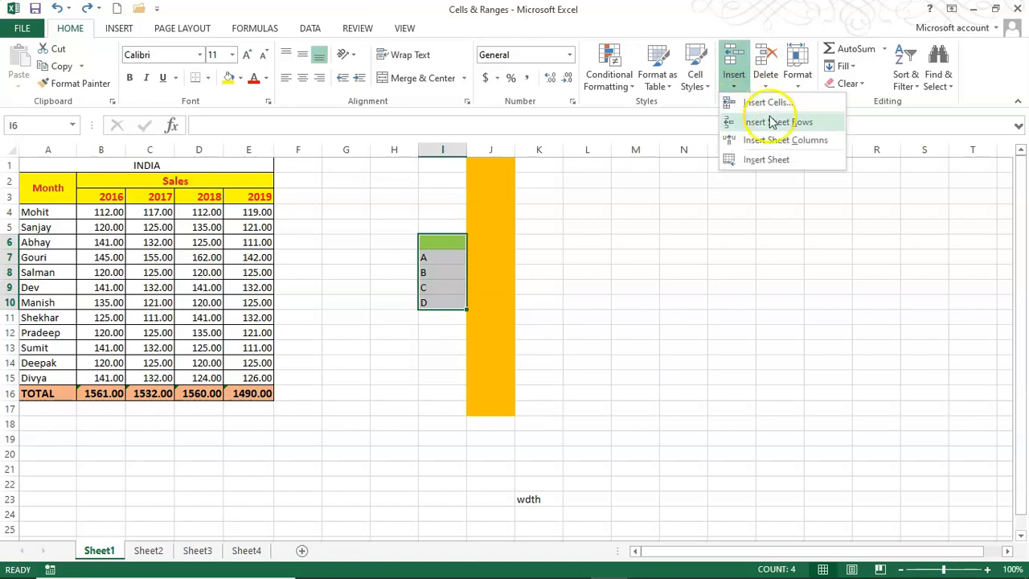
{"action": "left_click", "coordinate": [729, 245]}
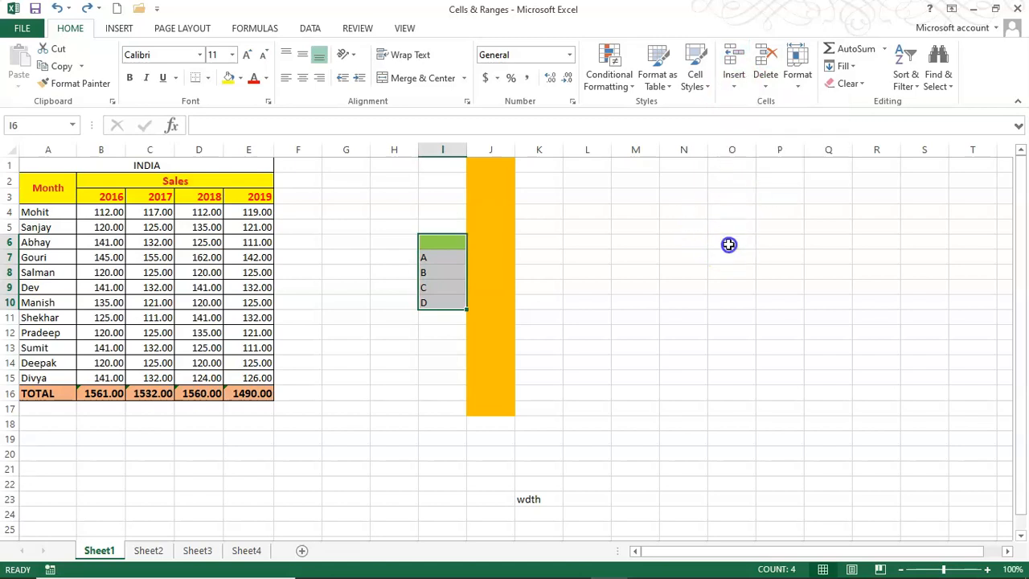
{"action": "left_click", "coordinate": [765, 84]}
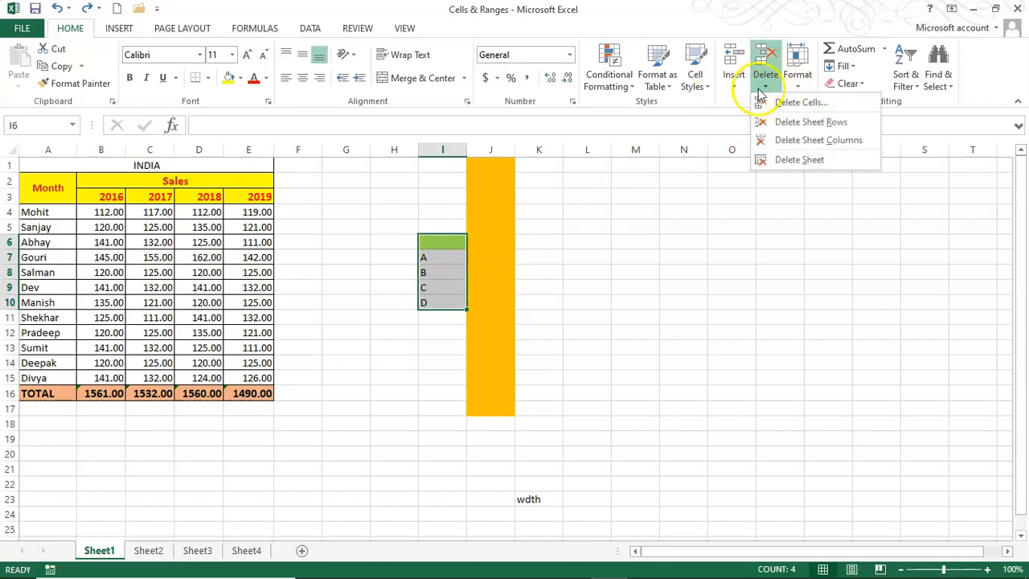
{"action": "left_click", "coordinate": [596, 270]}
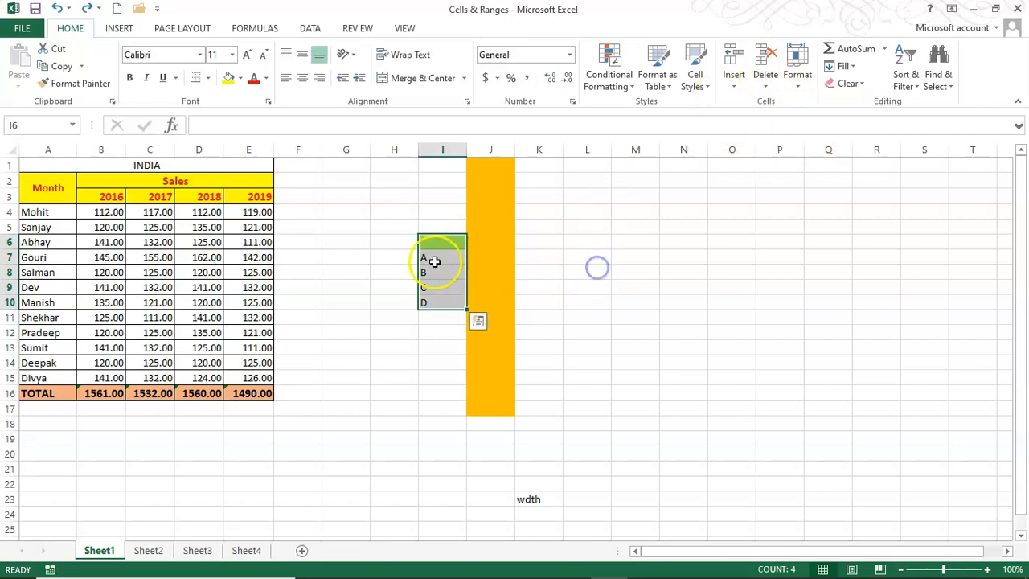
{"action": "left_click", "coordinate": [768, 80]}
{"action": "left_click", "coordinate": [764, 234]}
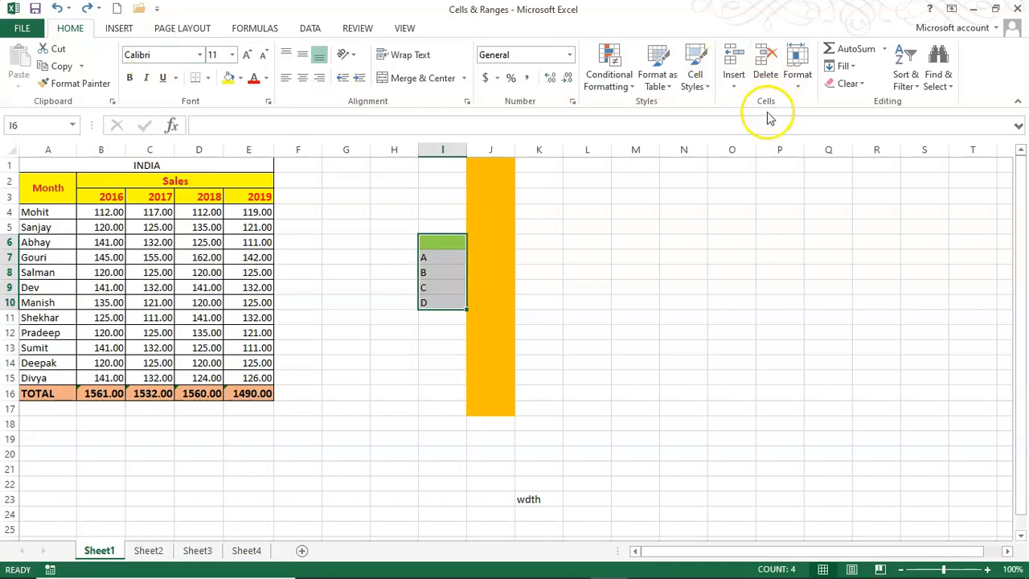
{"action": "left_click", "coordinate": [734, 82]}
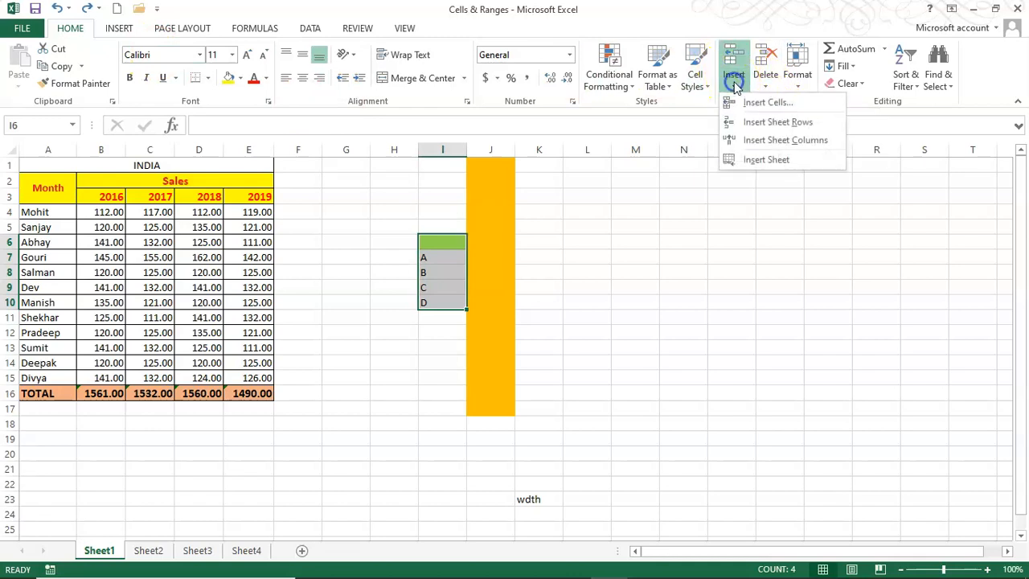
{"action": "left_click", "coordinate": [764, 84]}
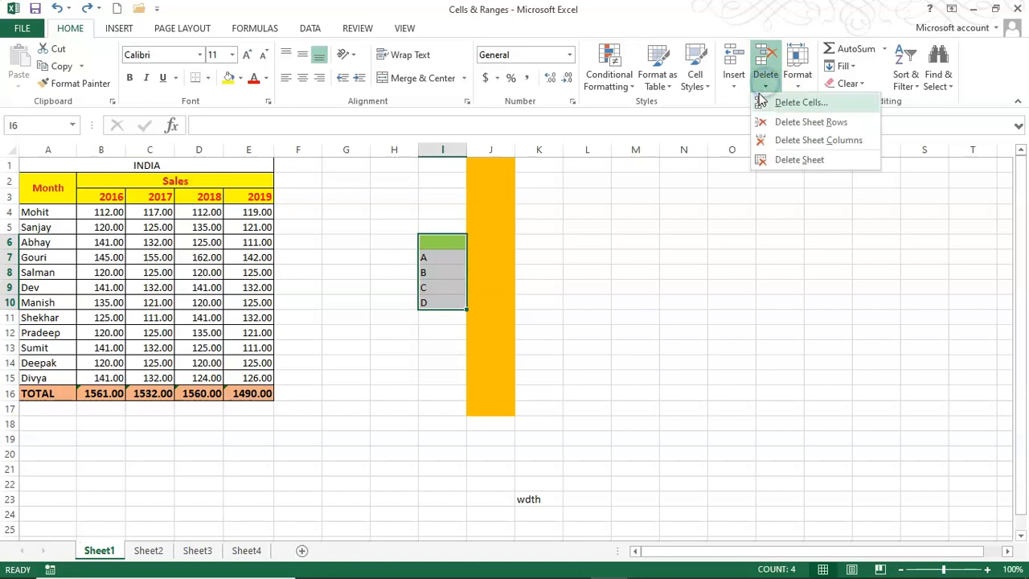
{"action": "left_click", "coordinate": [769, 230]}
{"action": "left_click", "coordinate": [797, 89]}
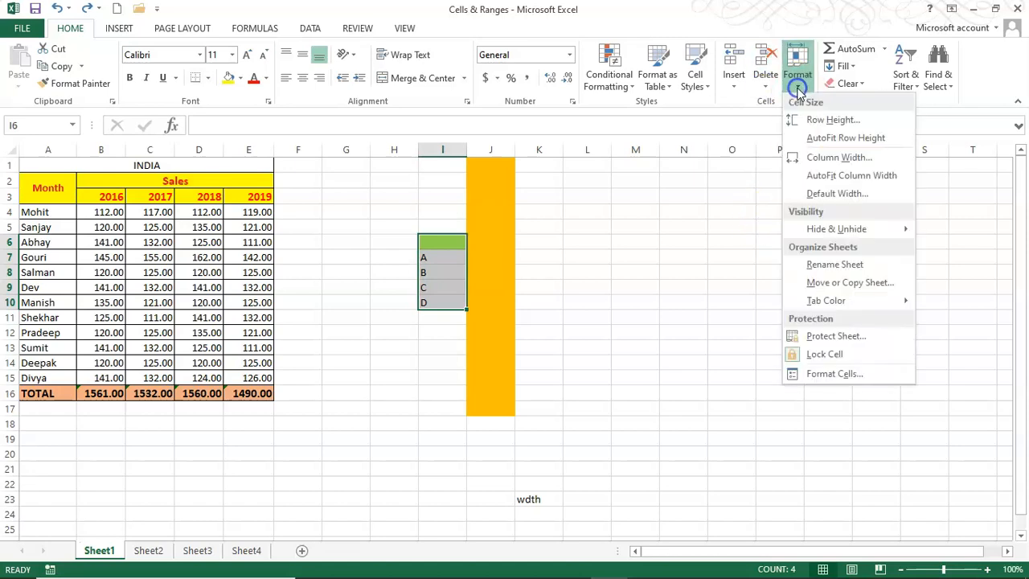
{"action": "left_click", "coordinate": [721, 196]}
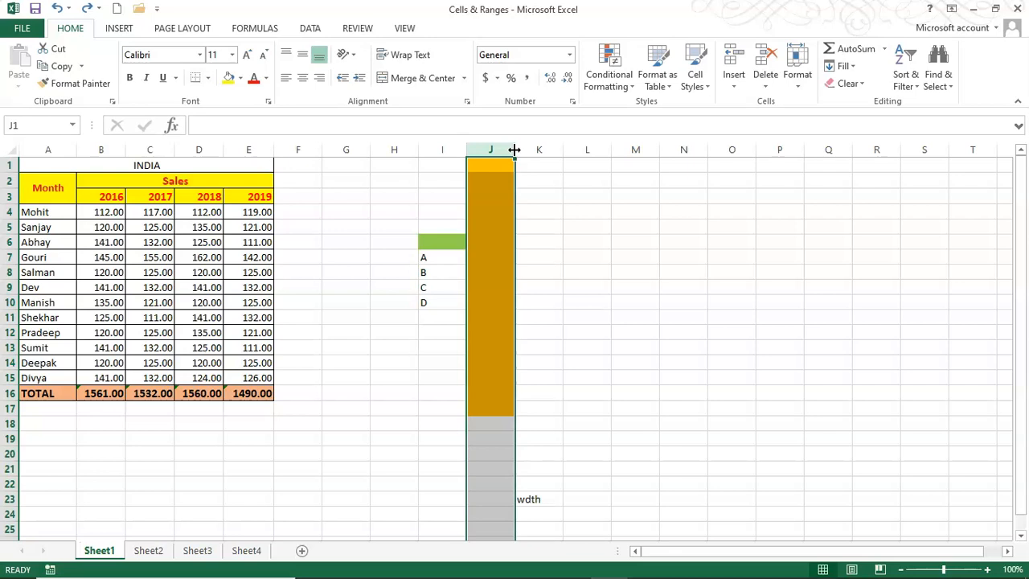
Step: Widen column J to about 27 and enlarge the TOTAL row (row 16) to a height of about 31.5
{"action": "left_click_drag", "start_coordinate": [514, 150], "coordinate": [515, 150]}
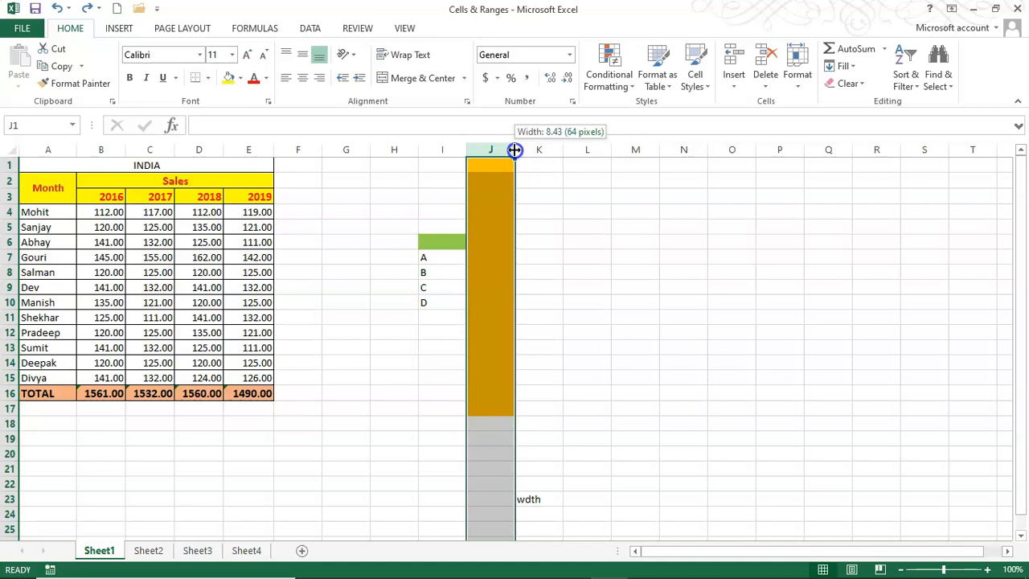
{"action": "left_click_drag", "start_coordinate": [515, 149], "coordinate": [610, 148]}
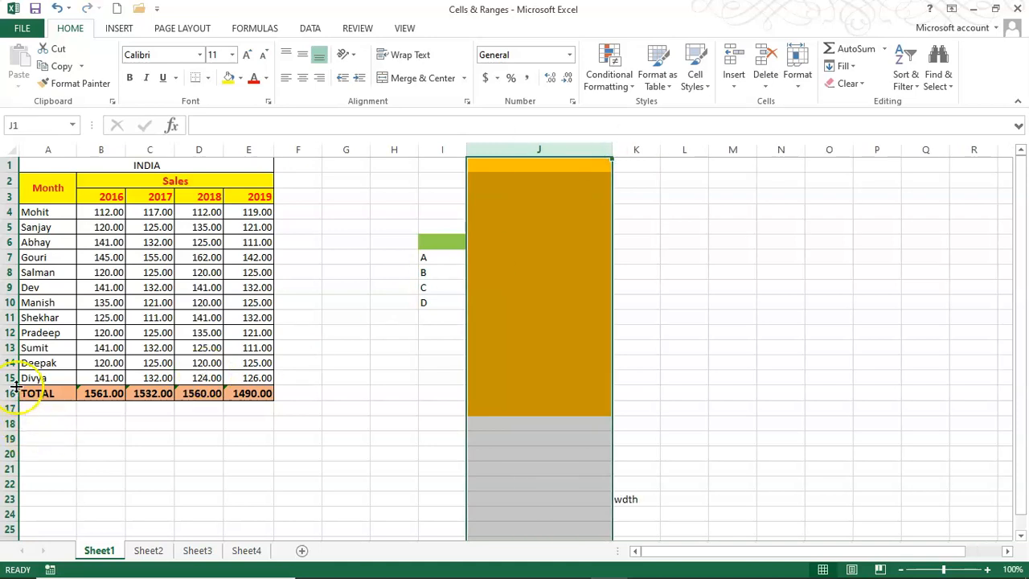
{"action": "left_click_drag", "start_coordinate": [15, 401], "coordinate": [13, 441]}
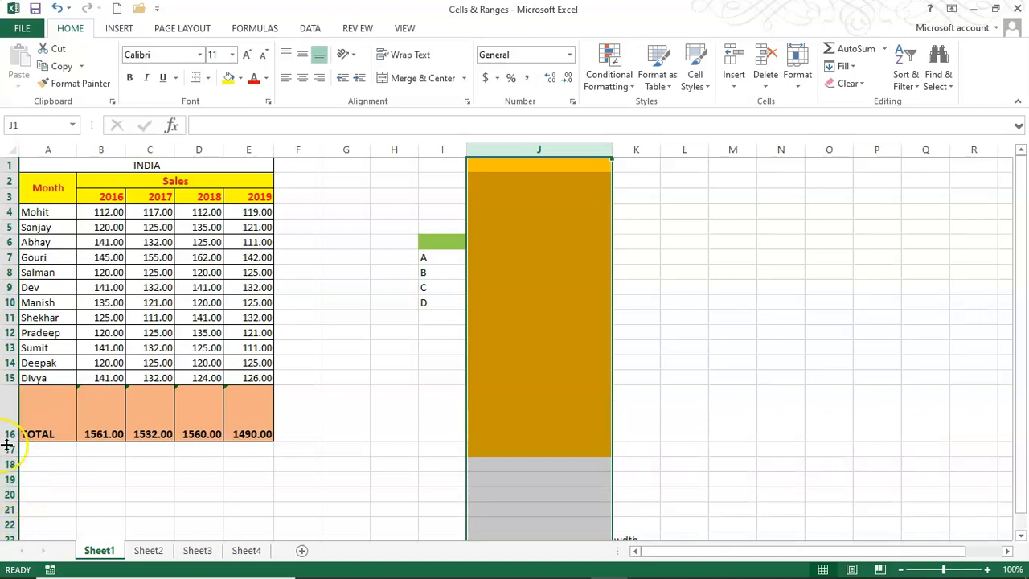
{"action": "left_click_drag", "start_coordinate": [7, 441], "coordinate": [12, 416]}
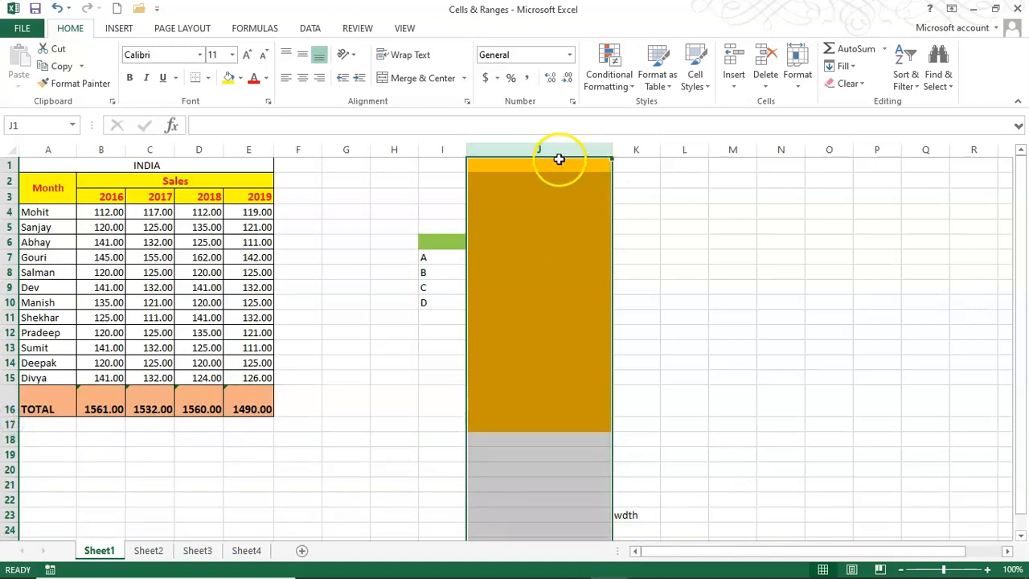
{"action": "left_click", "coordinate": [715, 211]}
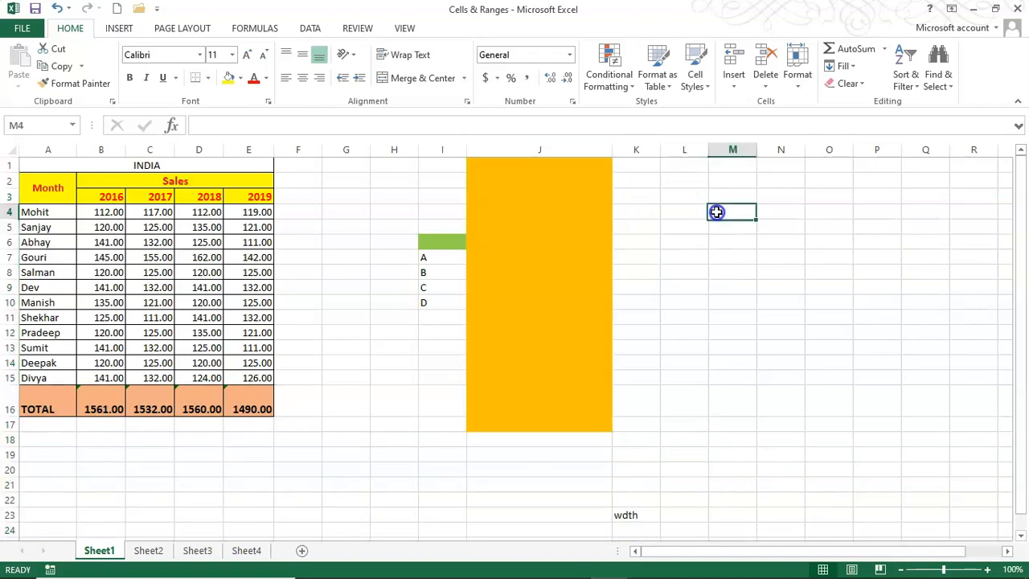
Step: Set the width of column J to exactly 30
{"action": "left_click", "coordinate": [546, 150]}
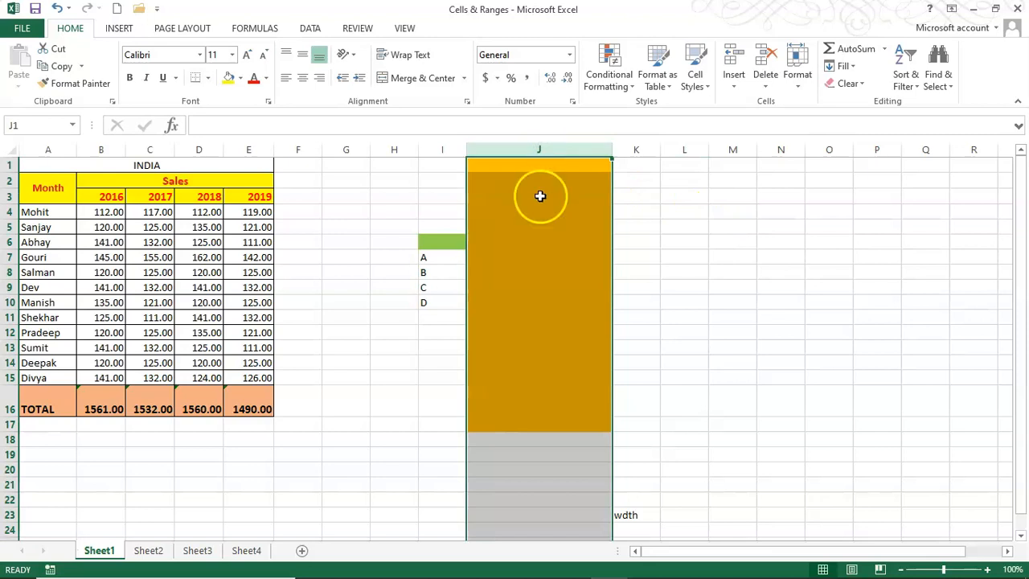
{"action": "right_click", "coordinate": [546, 191]}
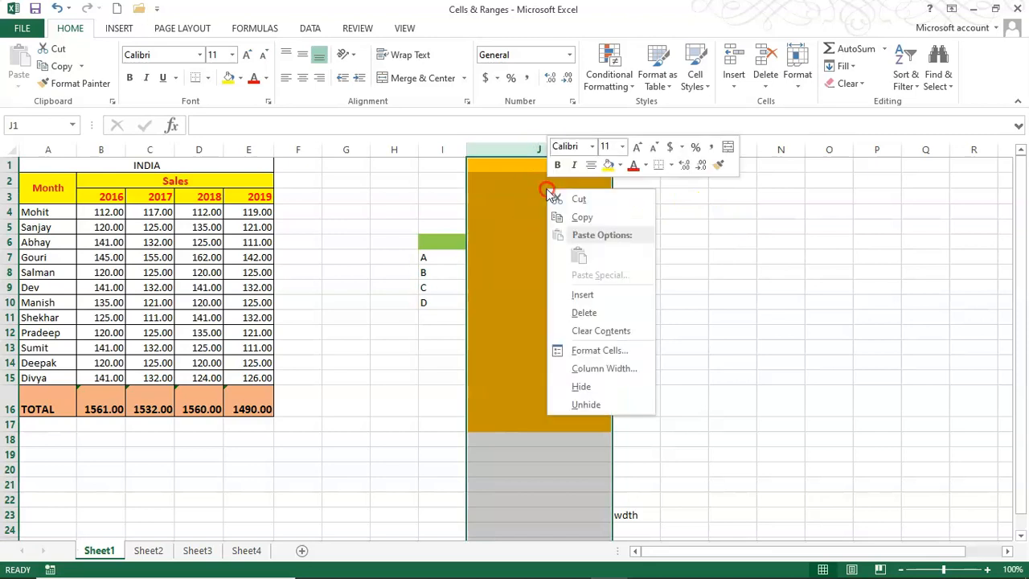
{"action": "left_click", "coordinate": [617, 376]}
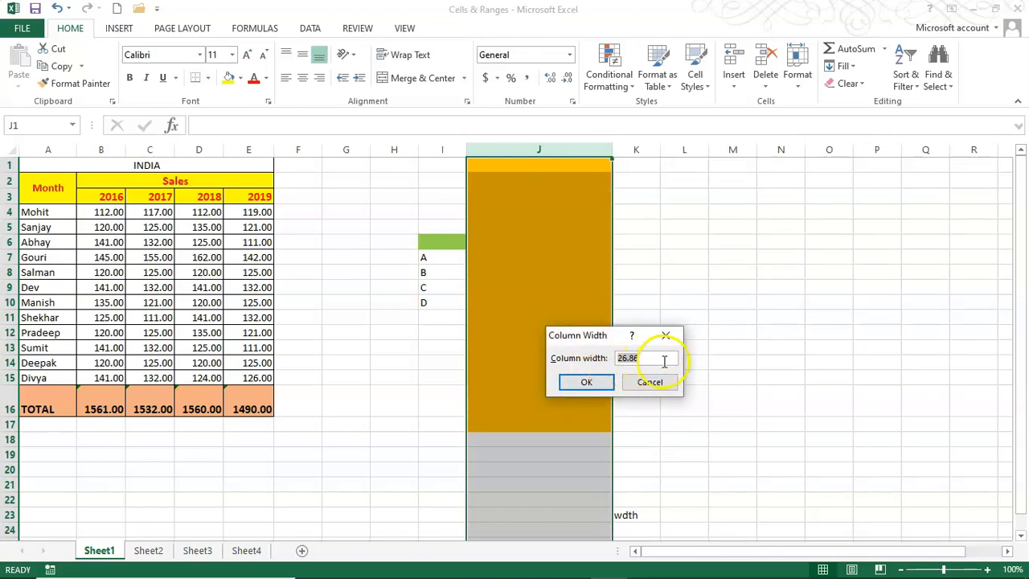
{"action": "key", "text": "Return"}
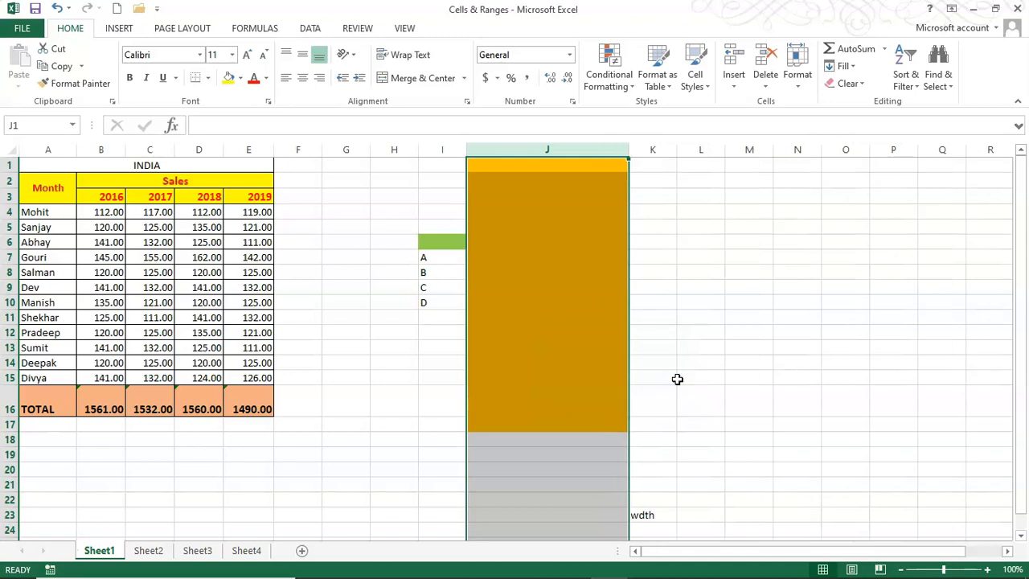
Step: Examine the Format Cells settings for column J
{"action": "right_click", "coordinate": [604, 183]}
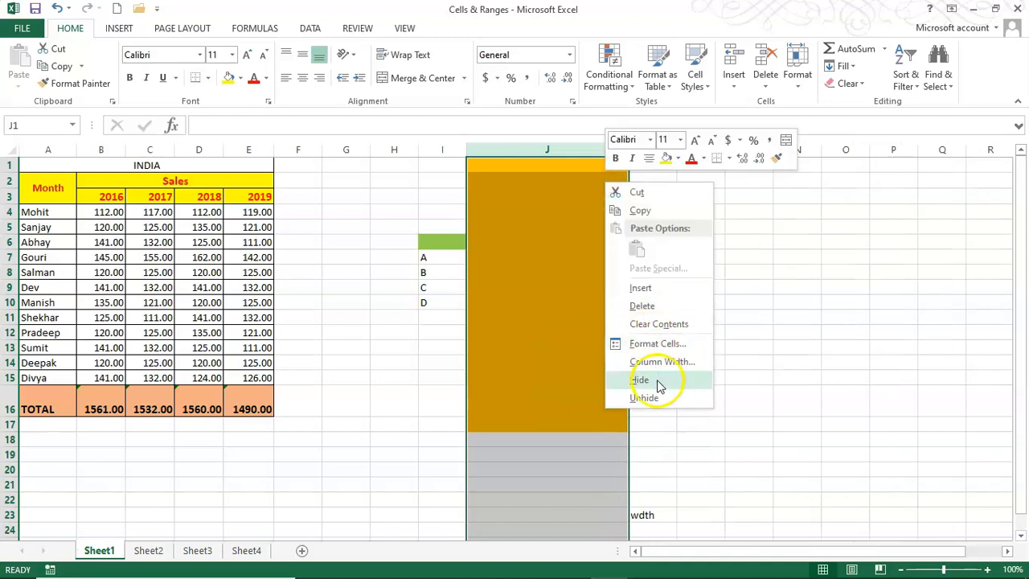
{"action": "left_click", "coordinate": [668, 345]}
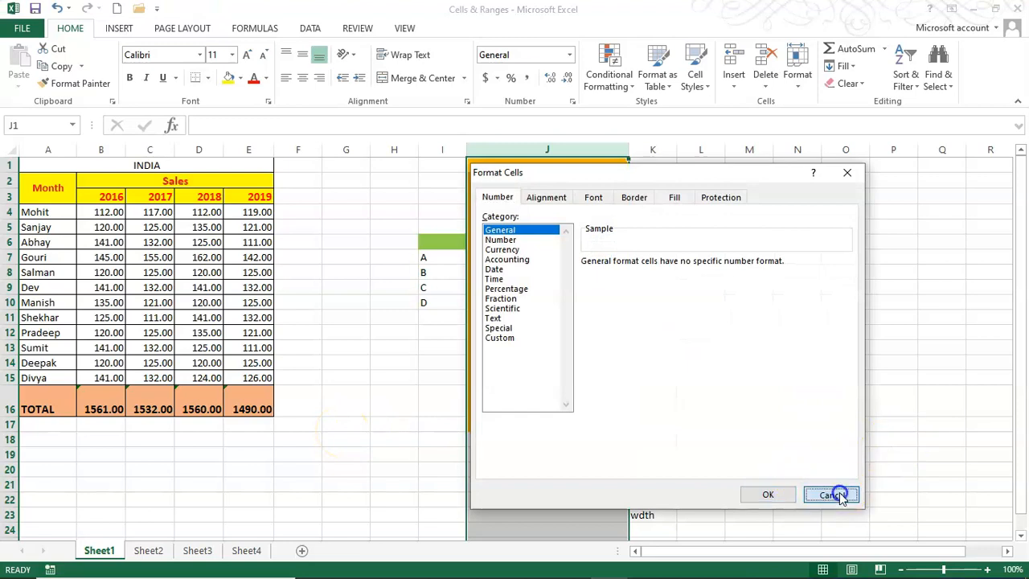
{"action": "left_click", "coordinate": [840, 494]}
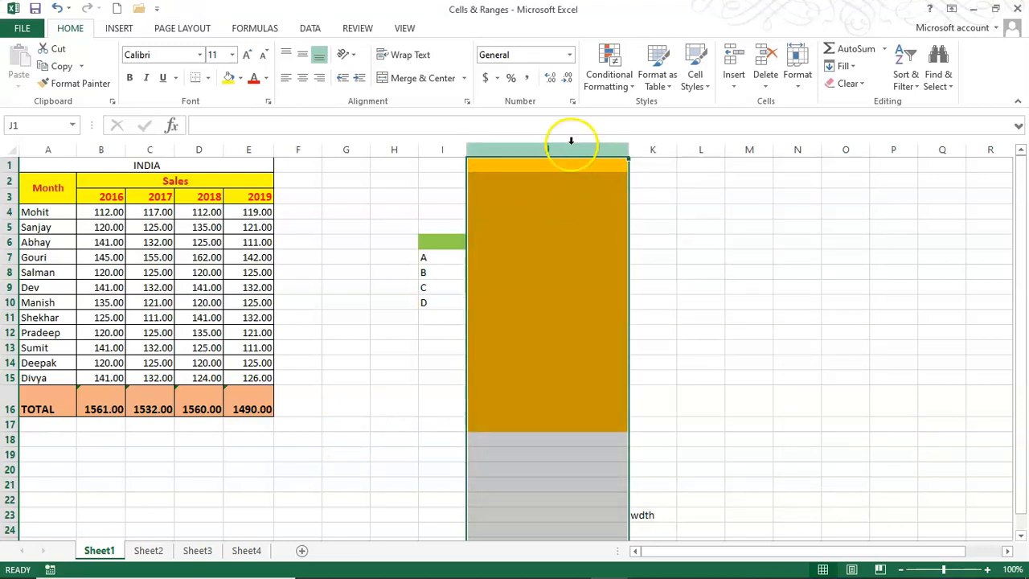
Step: Set the width of column J to 20
{"action": "right_click", "coordinate": [574, 151]}
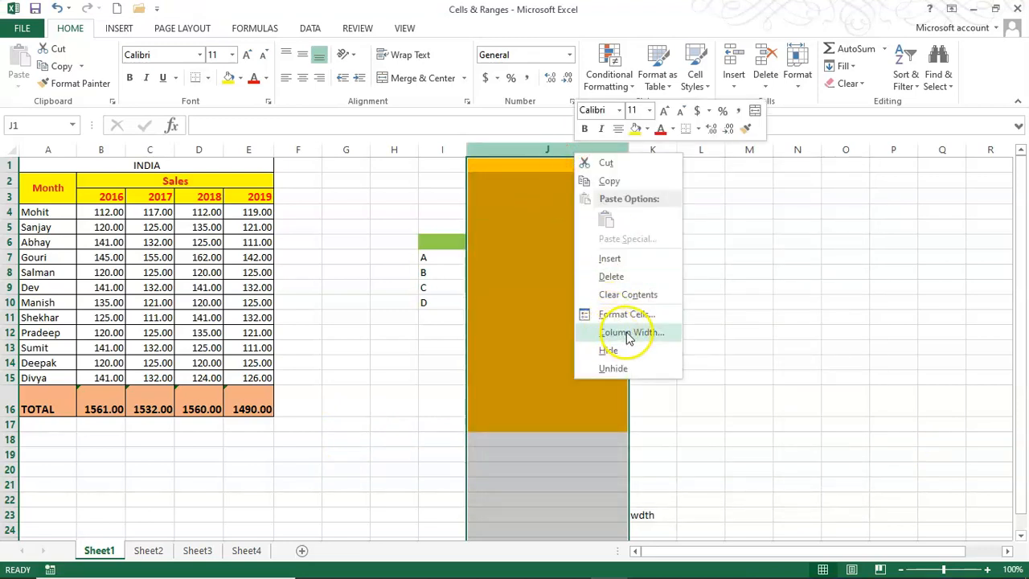
{"action": "left_click", "coordinate": [627, 333]}
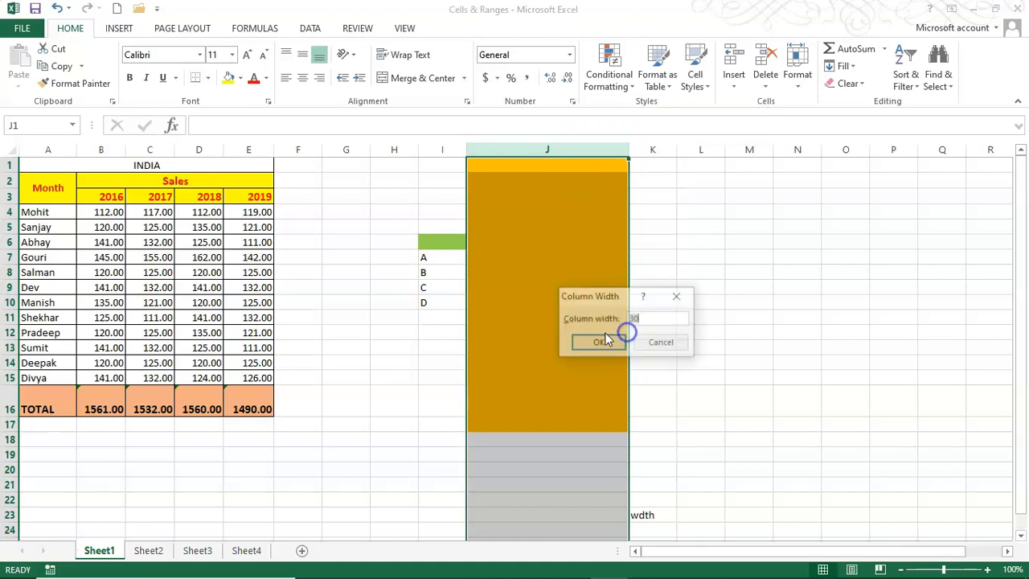
{"action": "type", "text": "20"}
{"action": "key", "text": "Return"}
{"action": "left_click", "coordinate": [648, 316]}
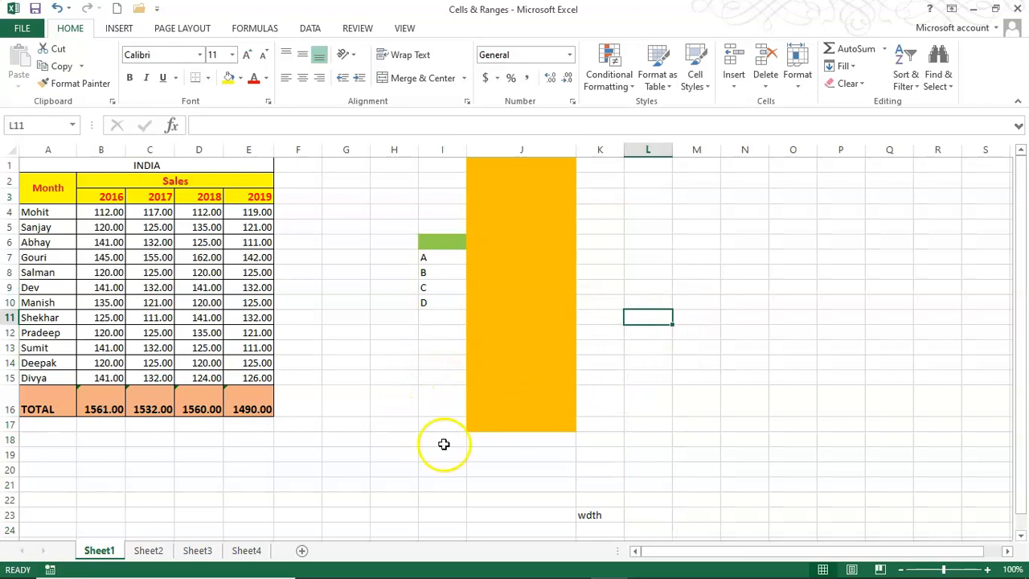
Step: Reduce the height of the TOTAL row (row 16) by entering a smaller row height value
{"action": "left_click", "coordinate": [11, 409]}
{"action": "right_click", "coordinate": [11, 408]}
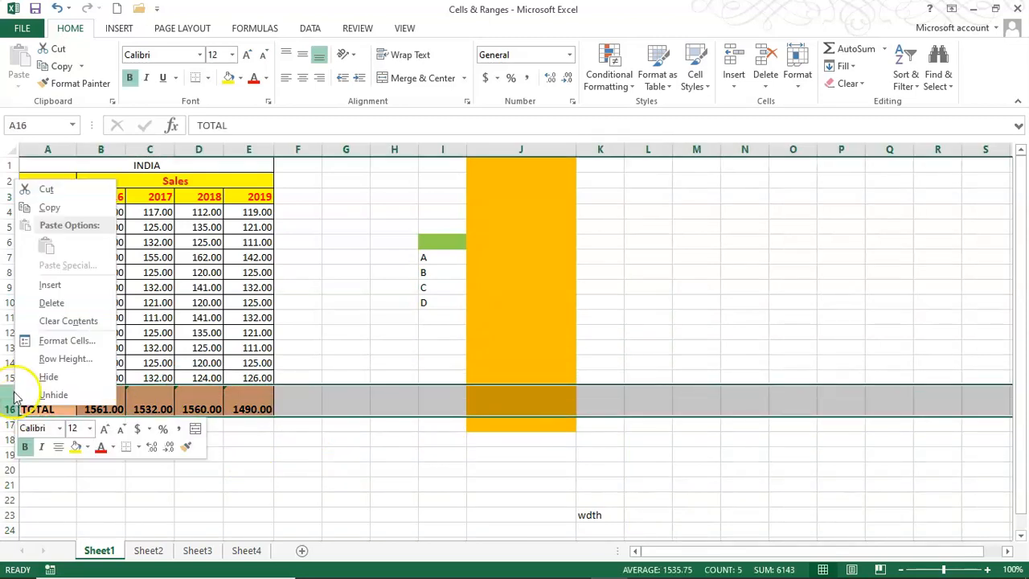
{"action": "left_click", "coordinate": [64, 359]}
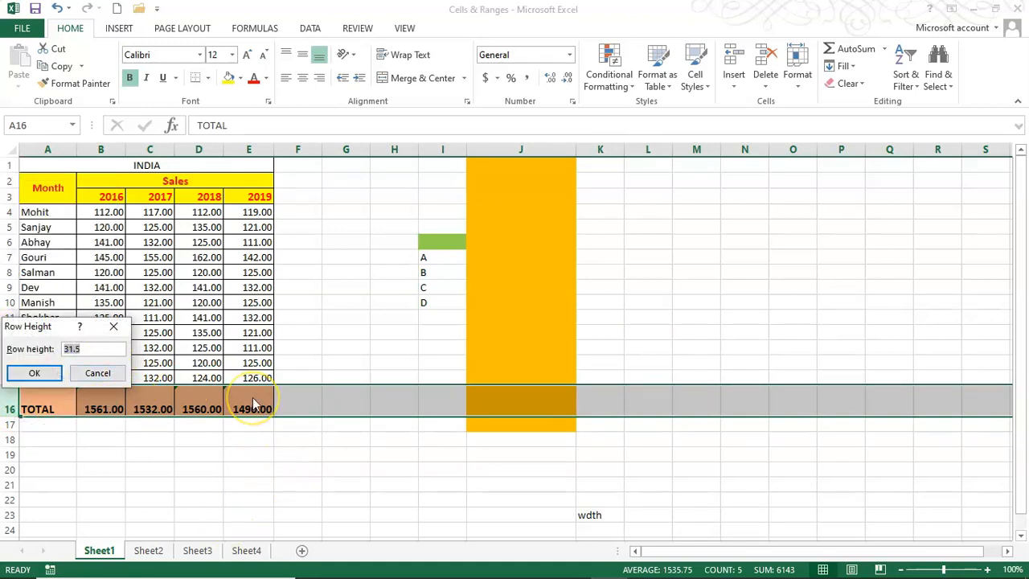
{"action": "key", "text": "Return"}
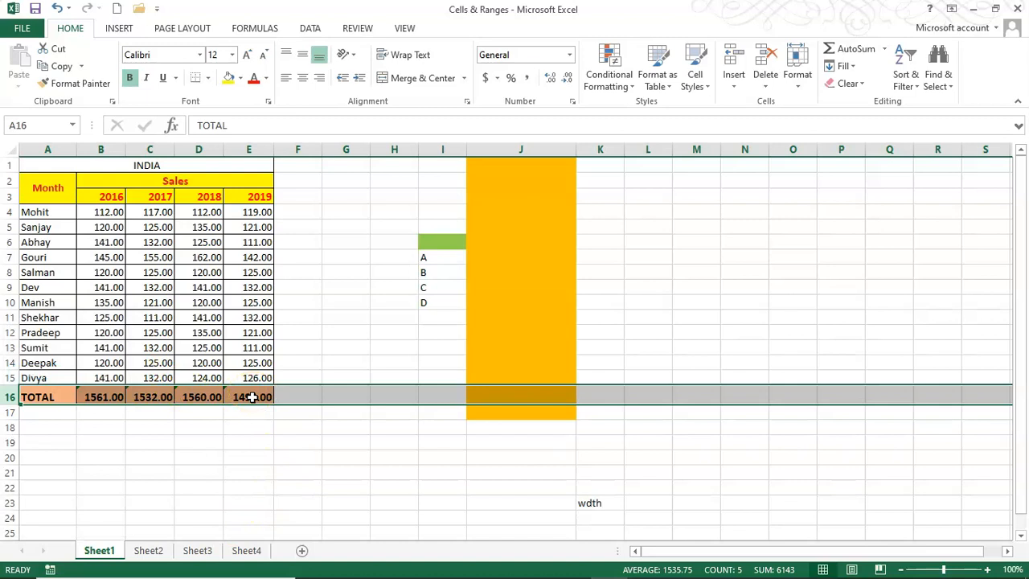
{"action": "left_click", "coordinate": [313, 438]}
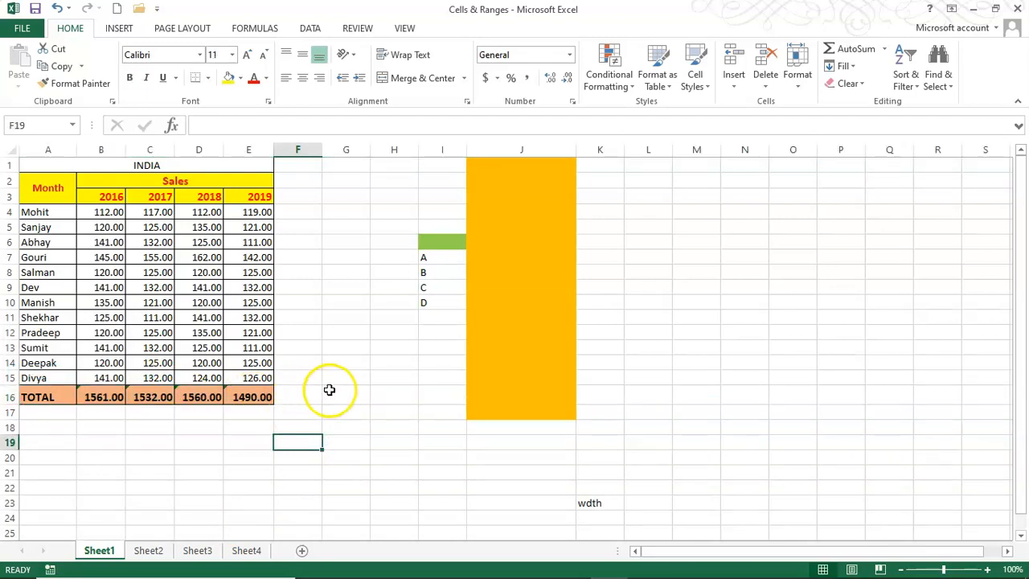
Step: Enter a person's full name in cell L3 that is longer than the column's width
{"action": "left_click", "coordinate": [807, 87]}
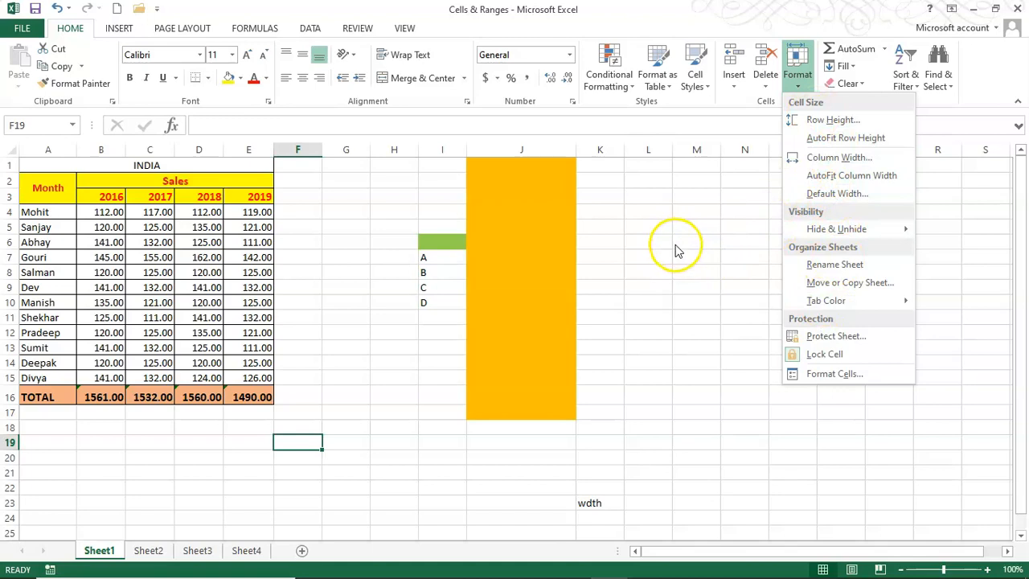
{"action": "left_click", "coordinate": [650, 266]}
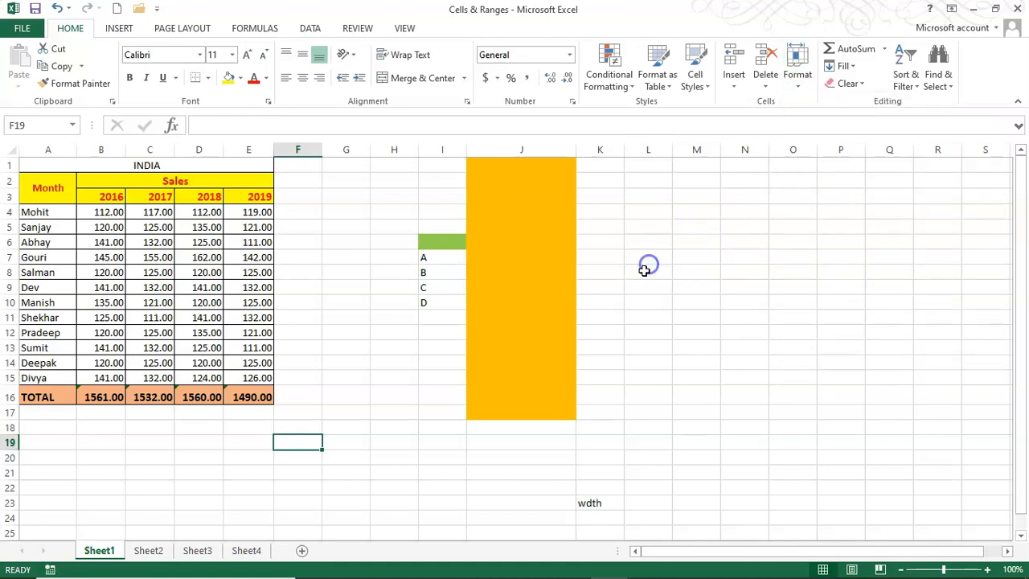
{"action": "left_click", "coordinate": [660, 228]}
{"action": "left_click", "coordinate": [653, 198]}
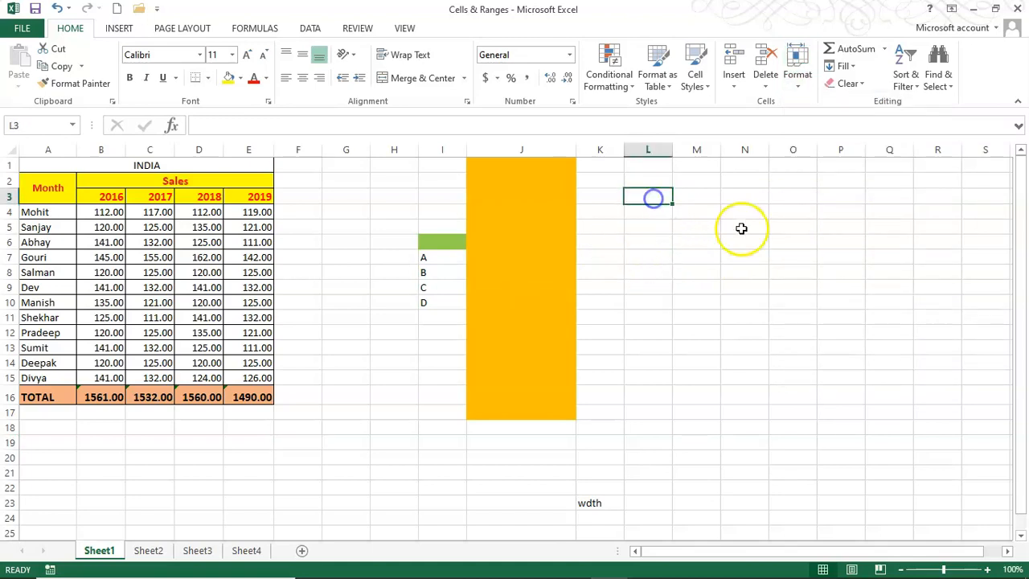
{"action": "type", "text": "rA"}
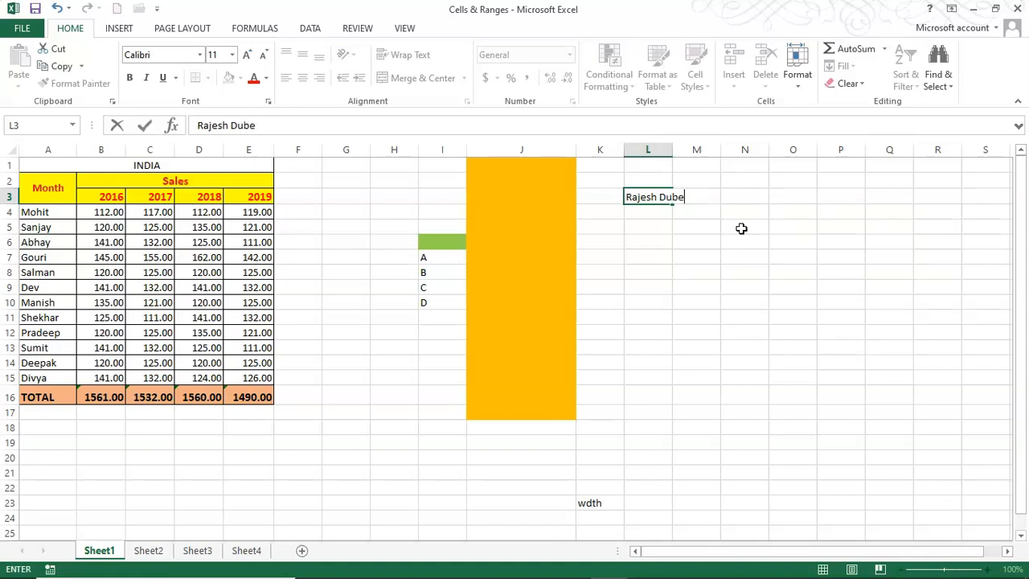
{"action": "key", "text": "Return"}
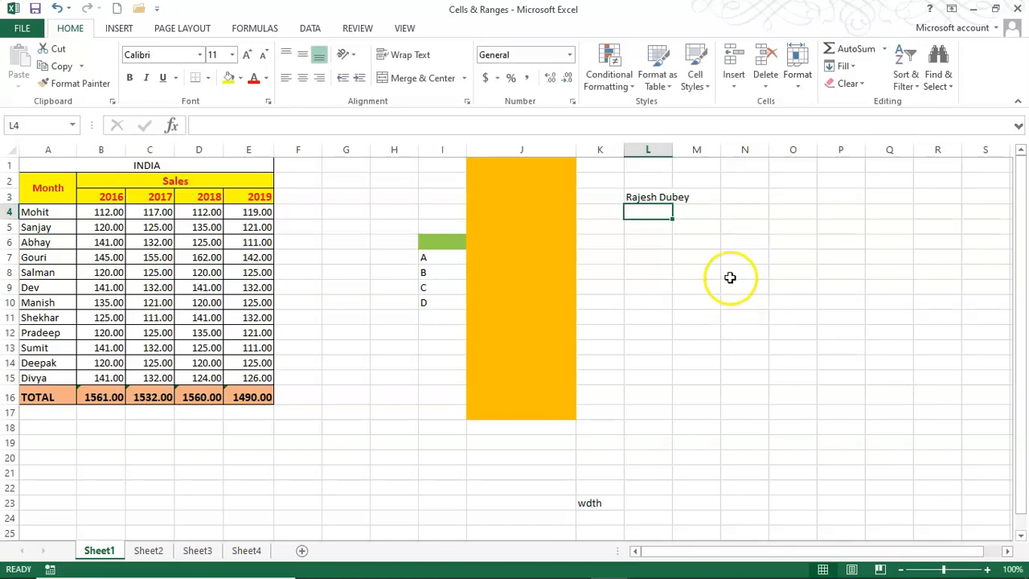
{"action": "left_click", "coordinate": [731, 254]}
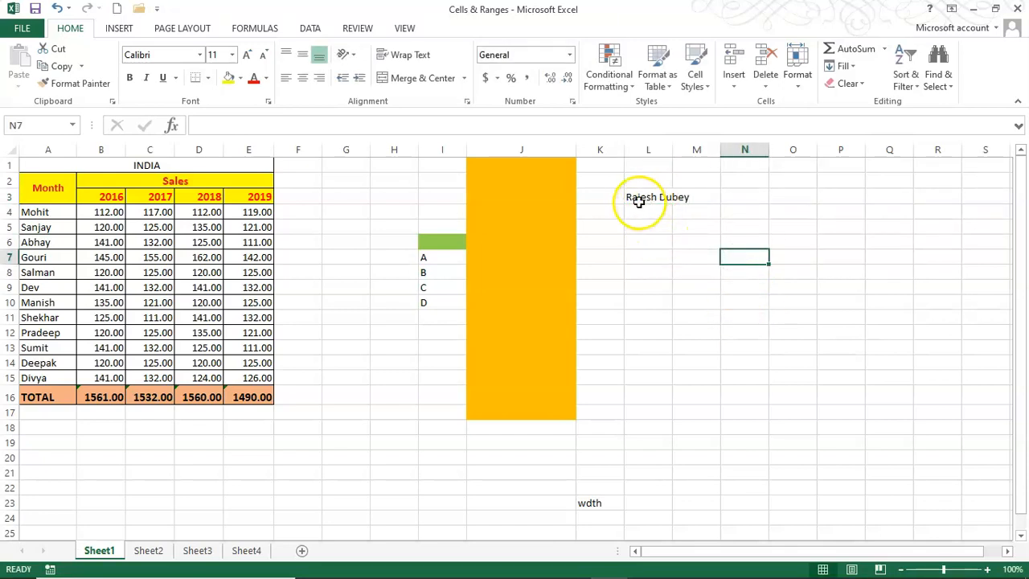
Step: AutoFit the width of column L to the full name in L3 and select that cell
{"action": "double_click", "coordinate": [674, 150]}
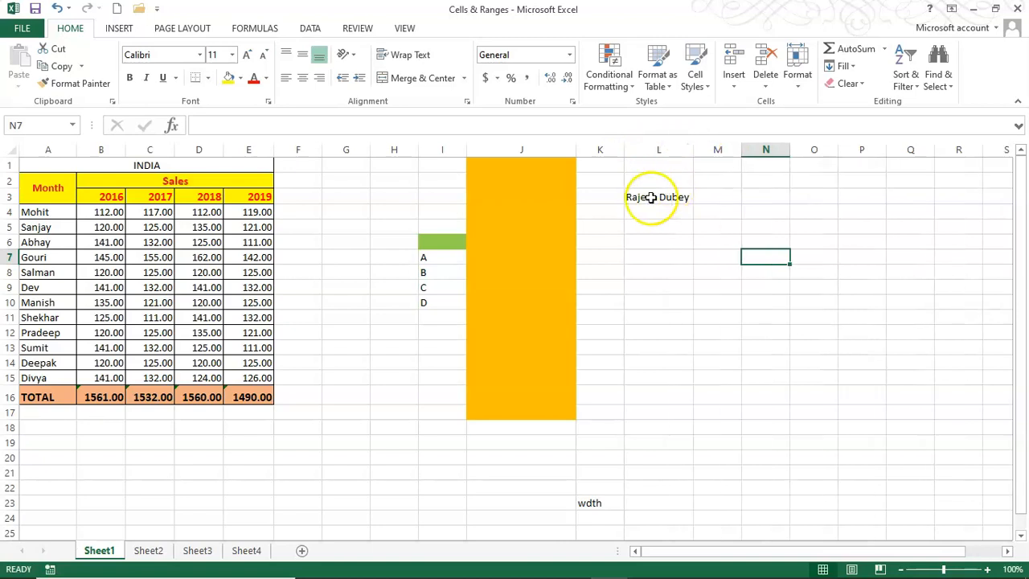
{"action": "left_click", "coordinate": [654, 197]}
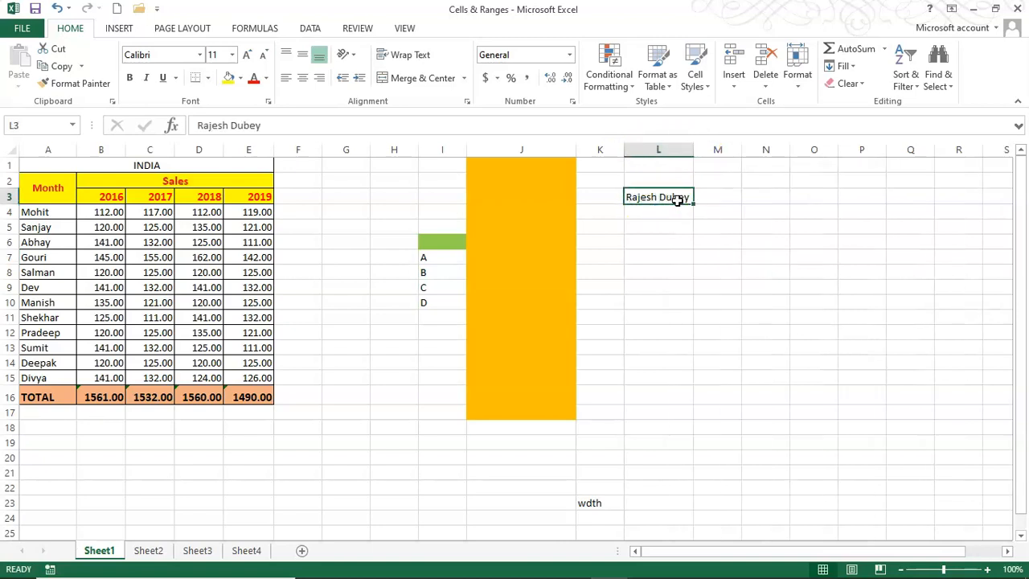
{"action": "left_click", "coordinate": [672, 196]}
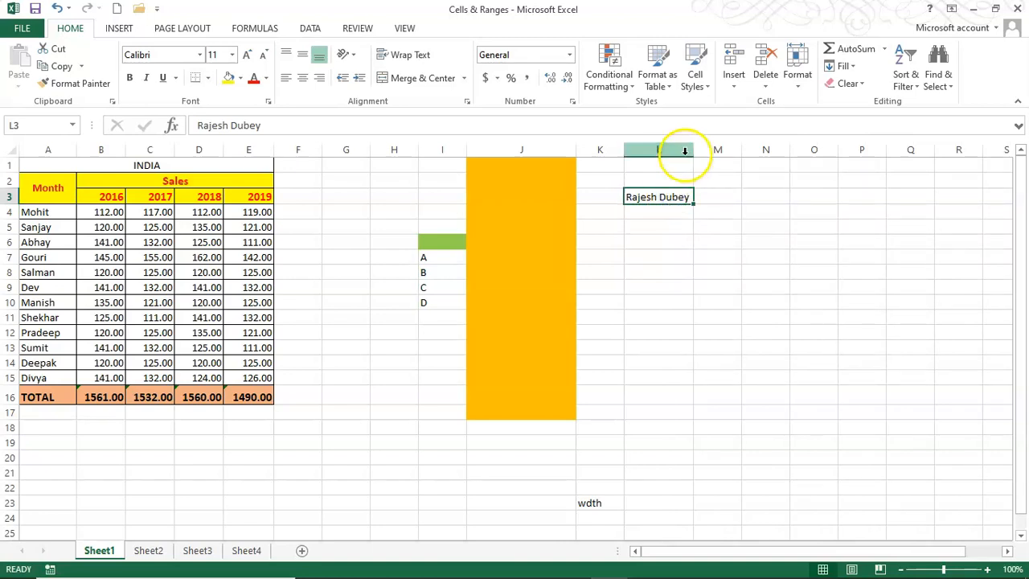
{"action": "left_click", "coordinate": [671, 198]}
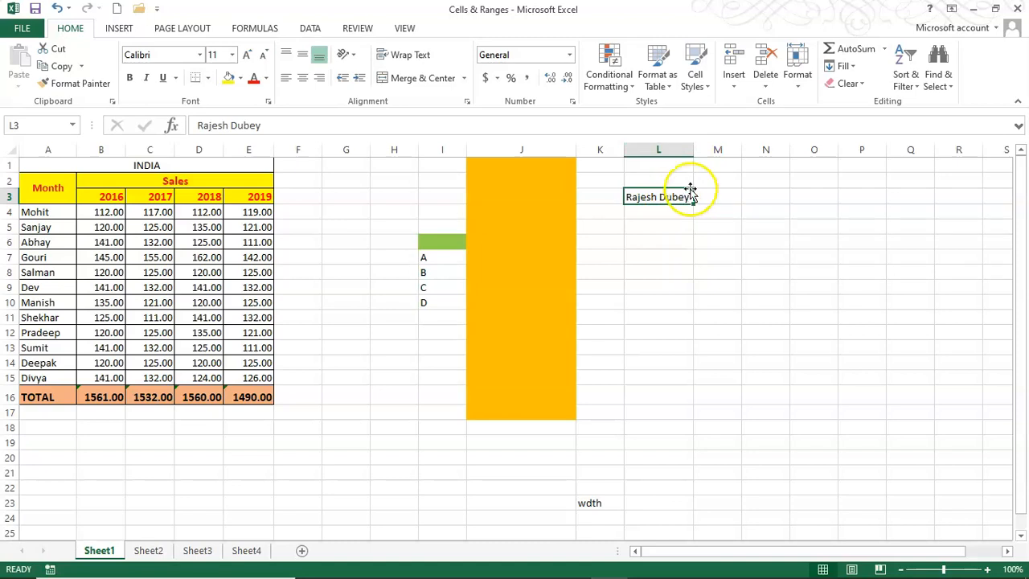
Step: Narrow column L to less than the length of the name in L3 and wrap the text in that cell
{"action": "left_click_drag", "start_coordinate": [691, 151], "coordinate": [663, 157]}
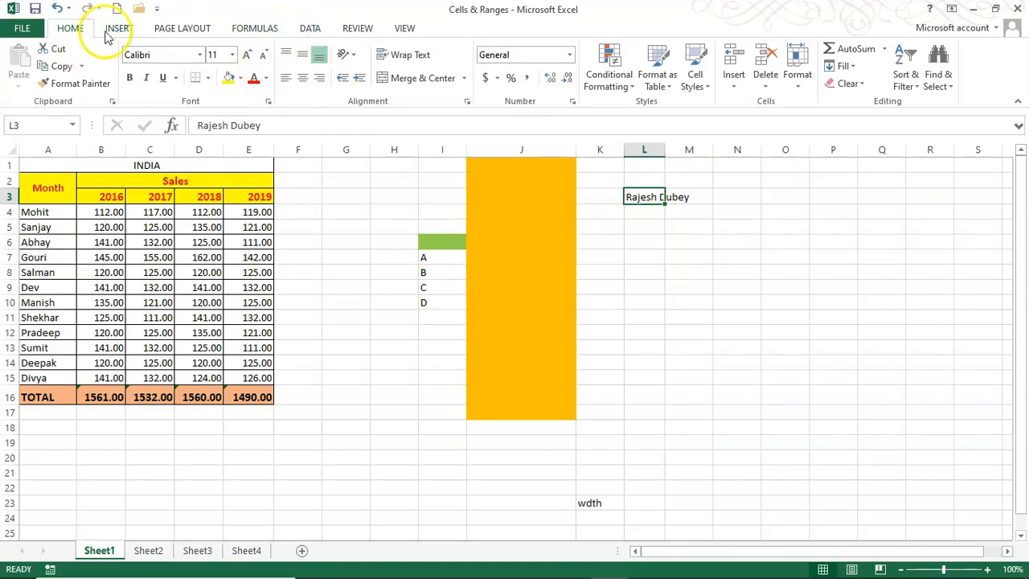
{"action": "left_click", "coordinate": [407, 55]}
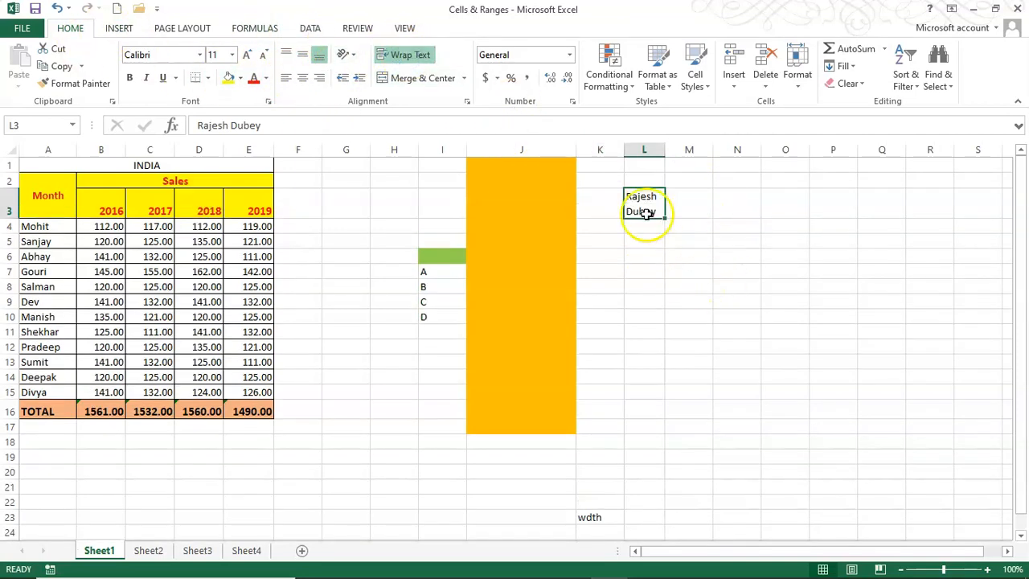